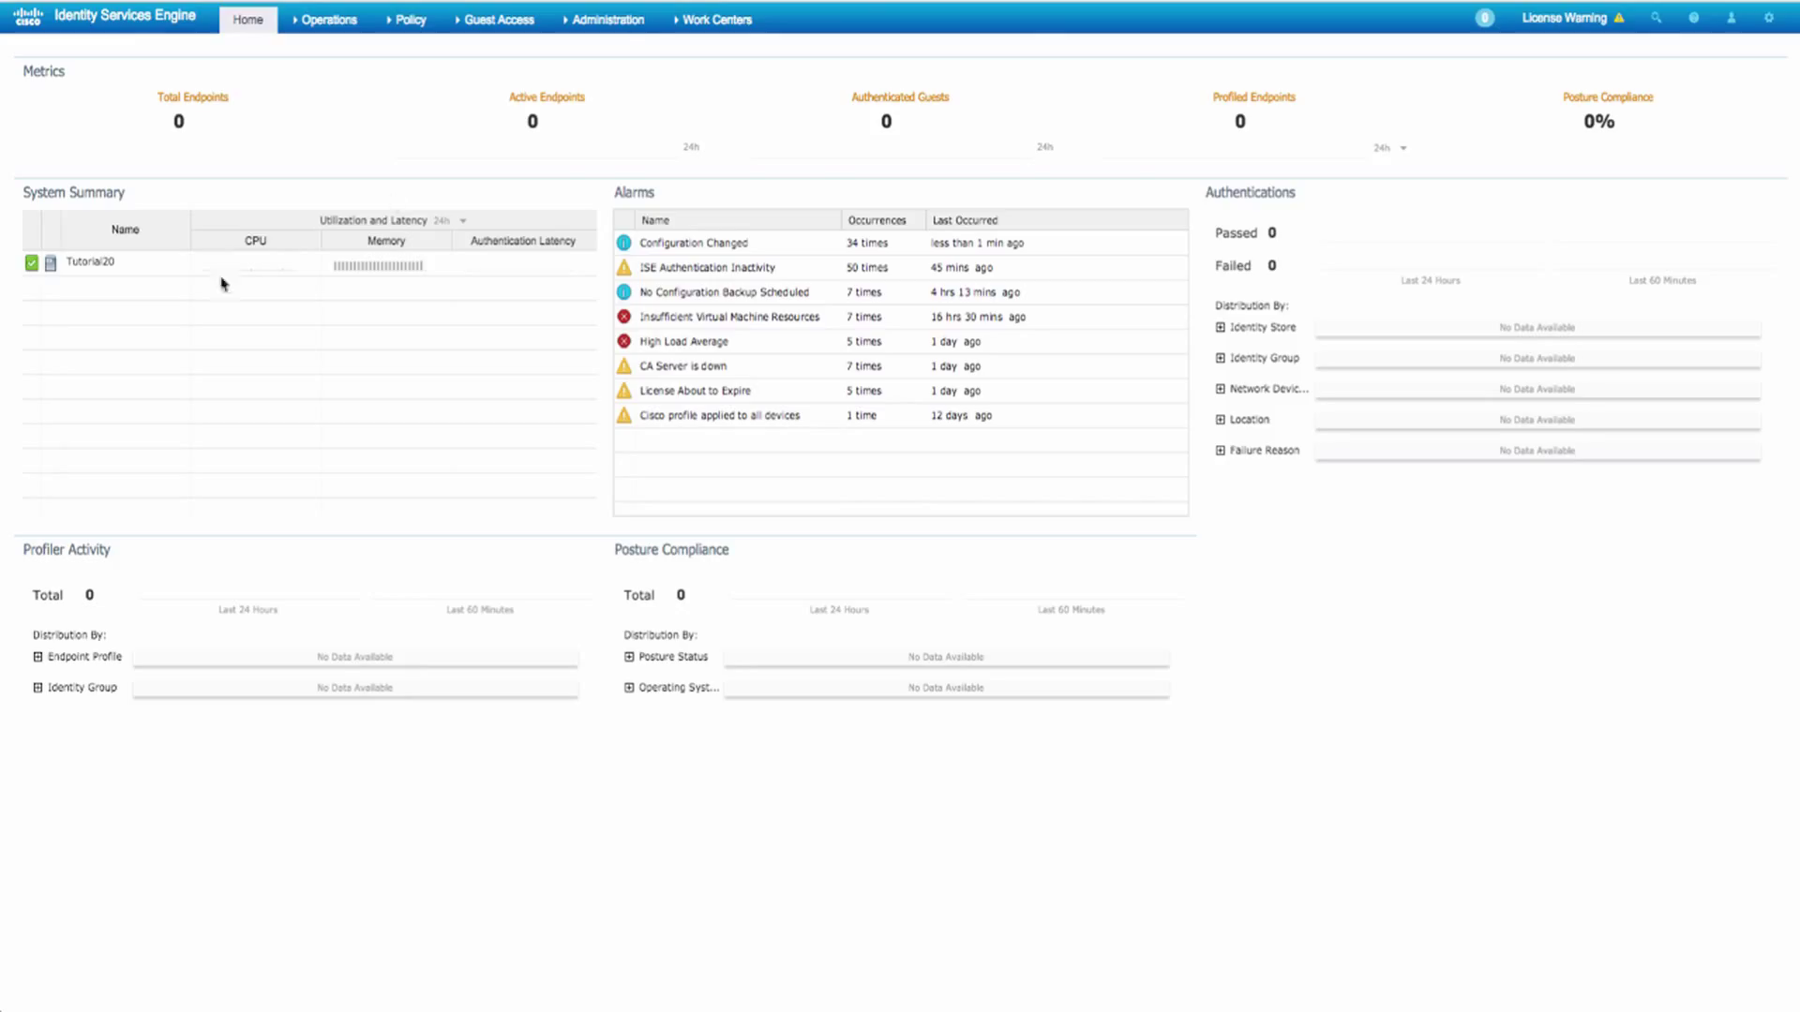
- Confirm on the Licensing page that Device Admin is licensed on the evaluation (83 days left)
click(626, 22)
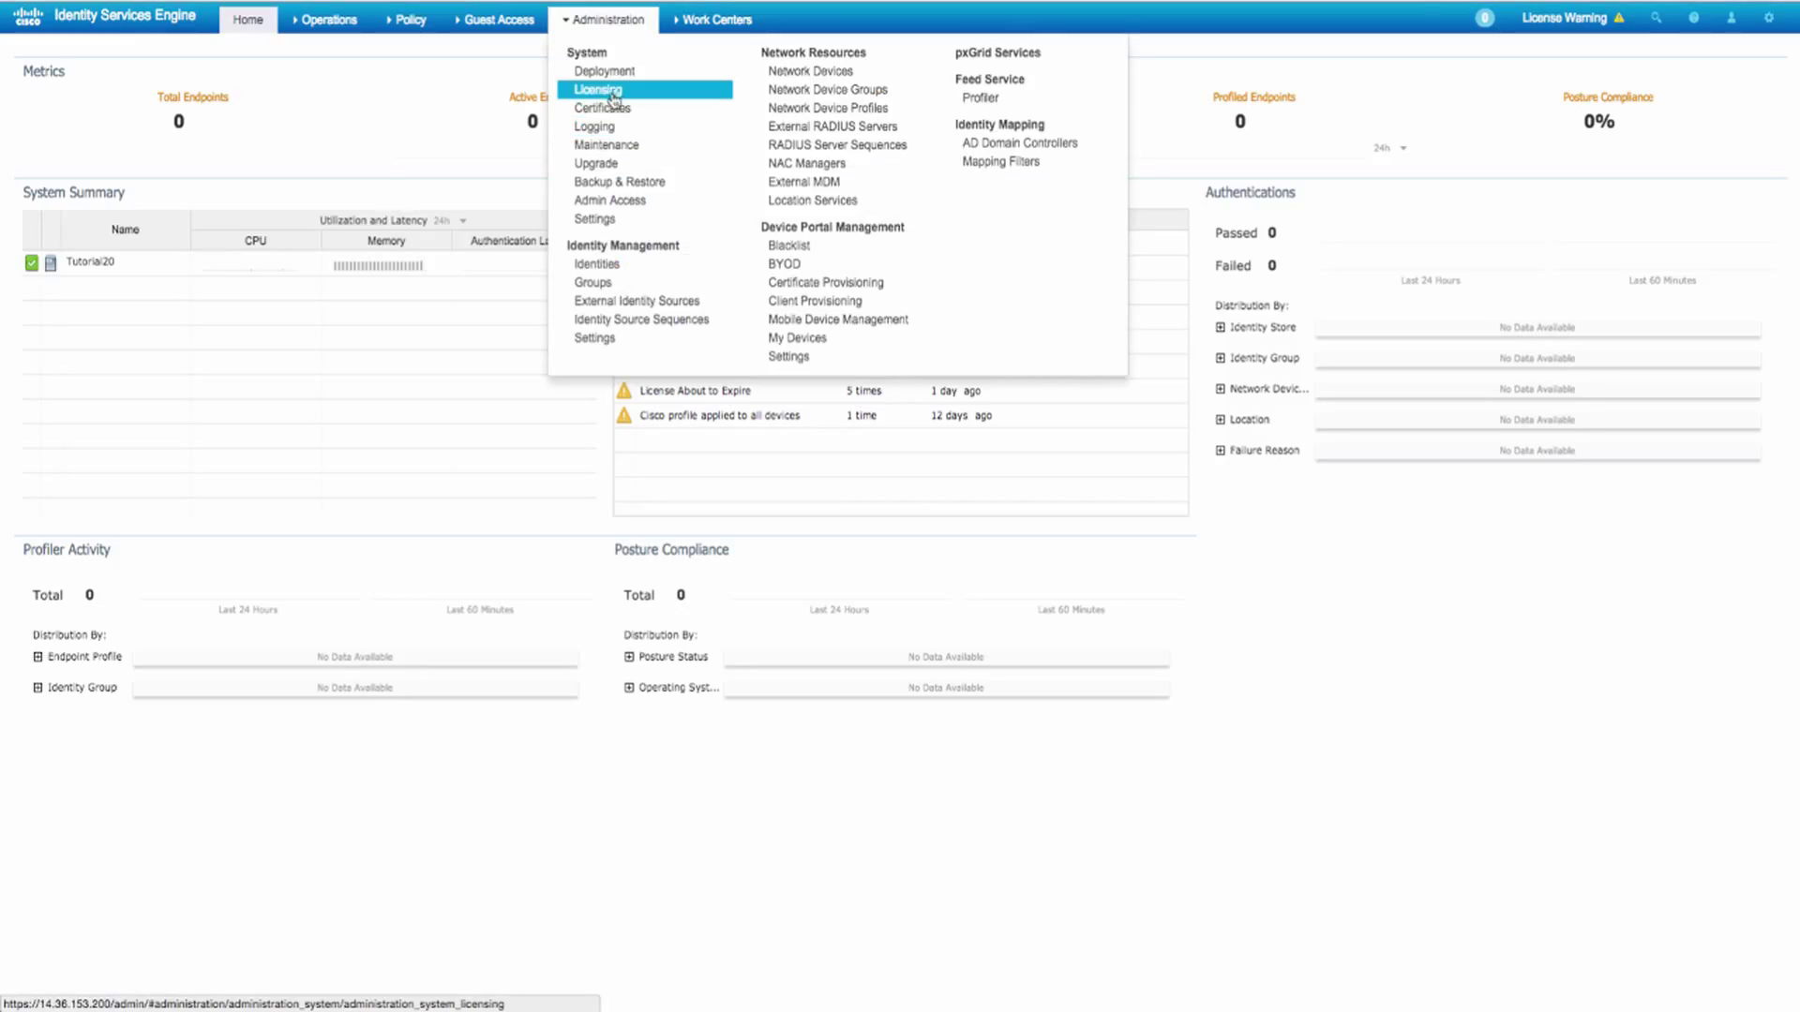
click(600, 91)
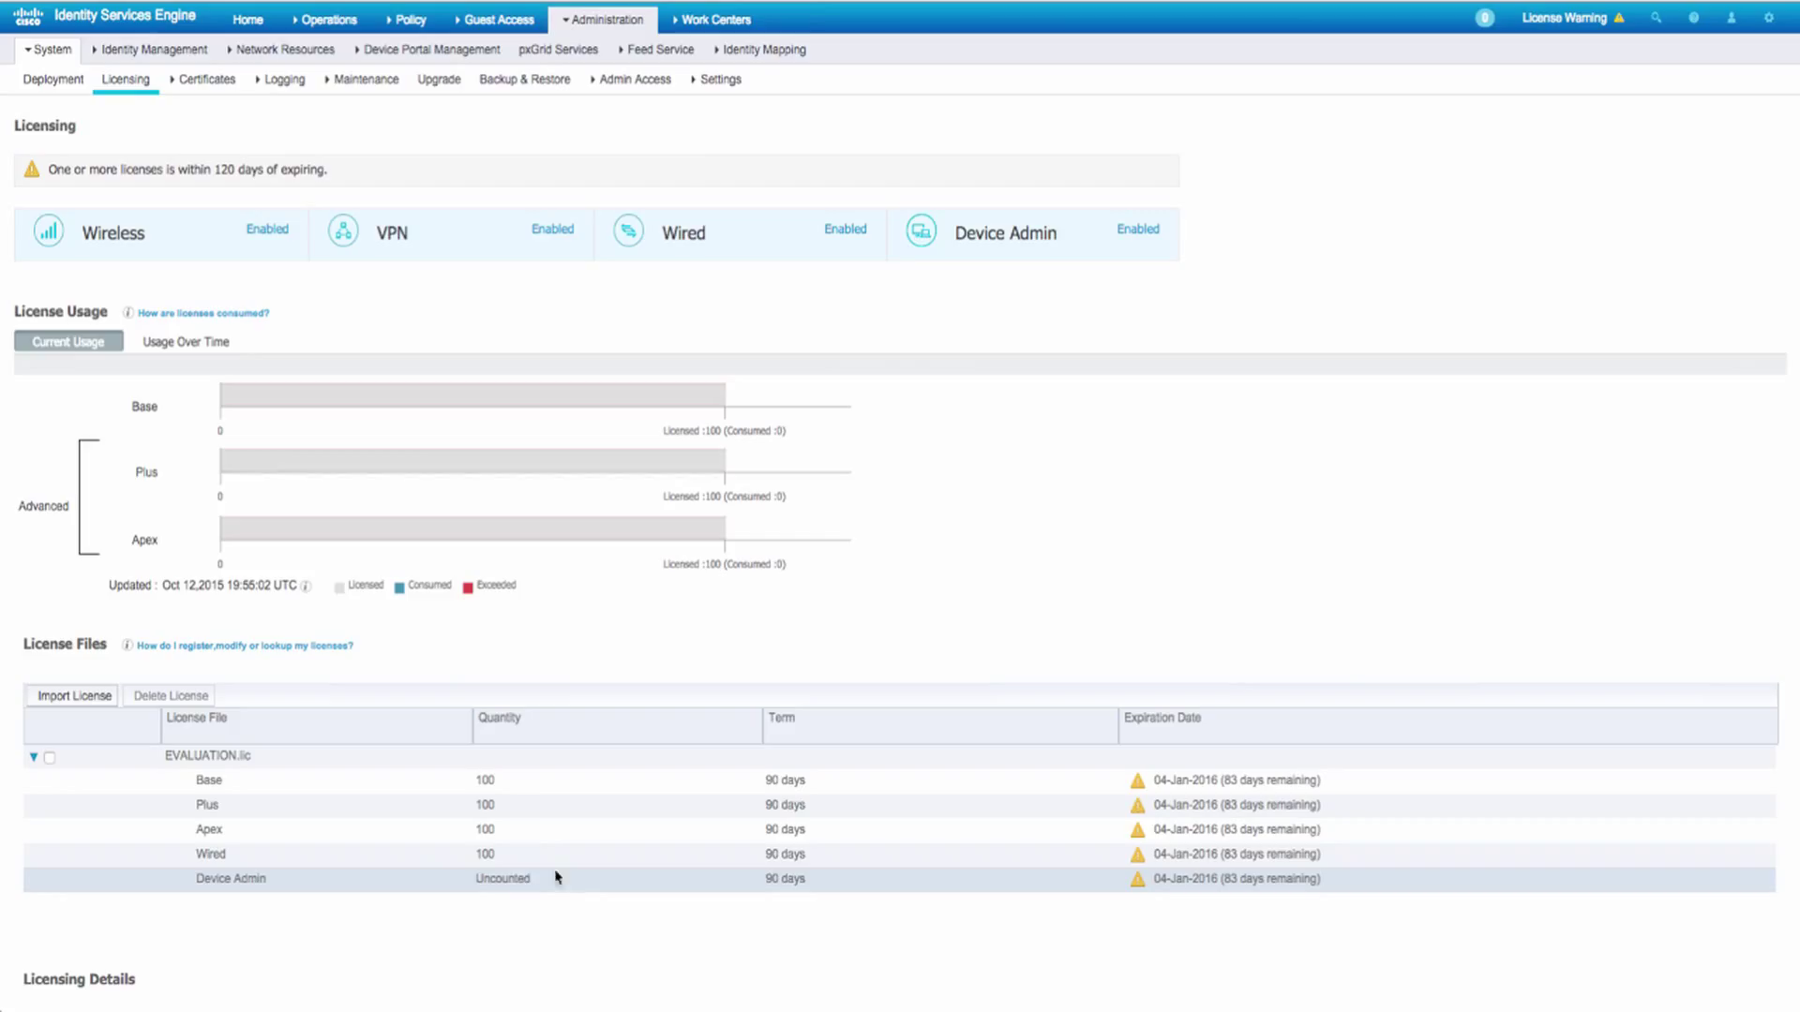
click(734, 23)
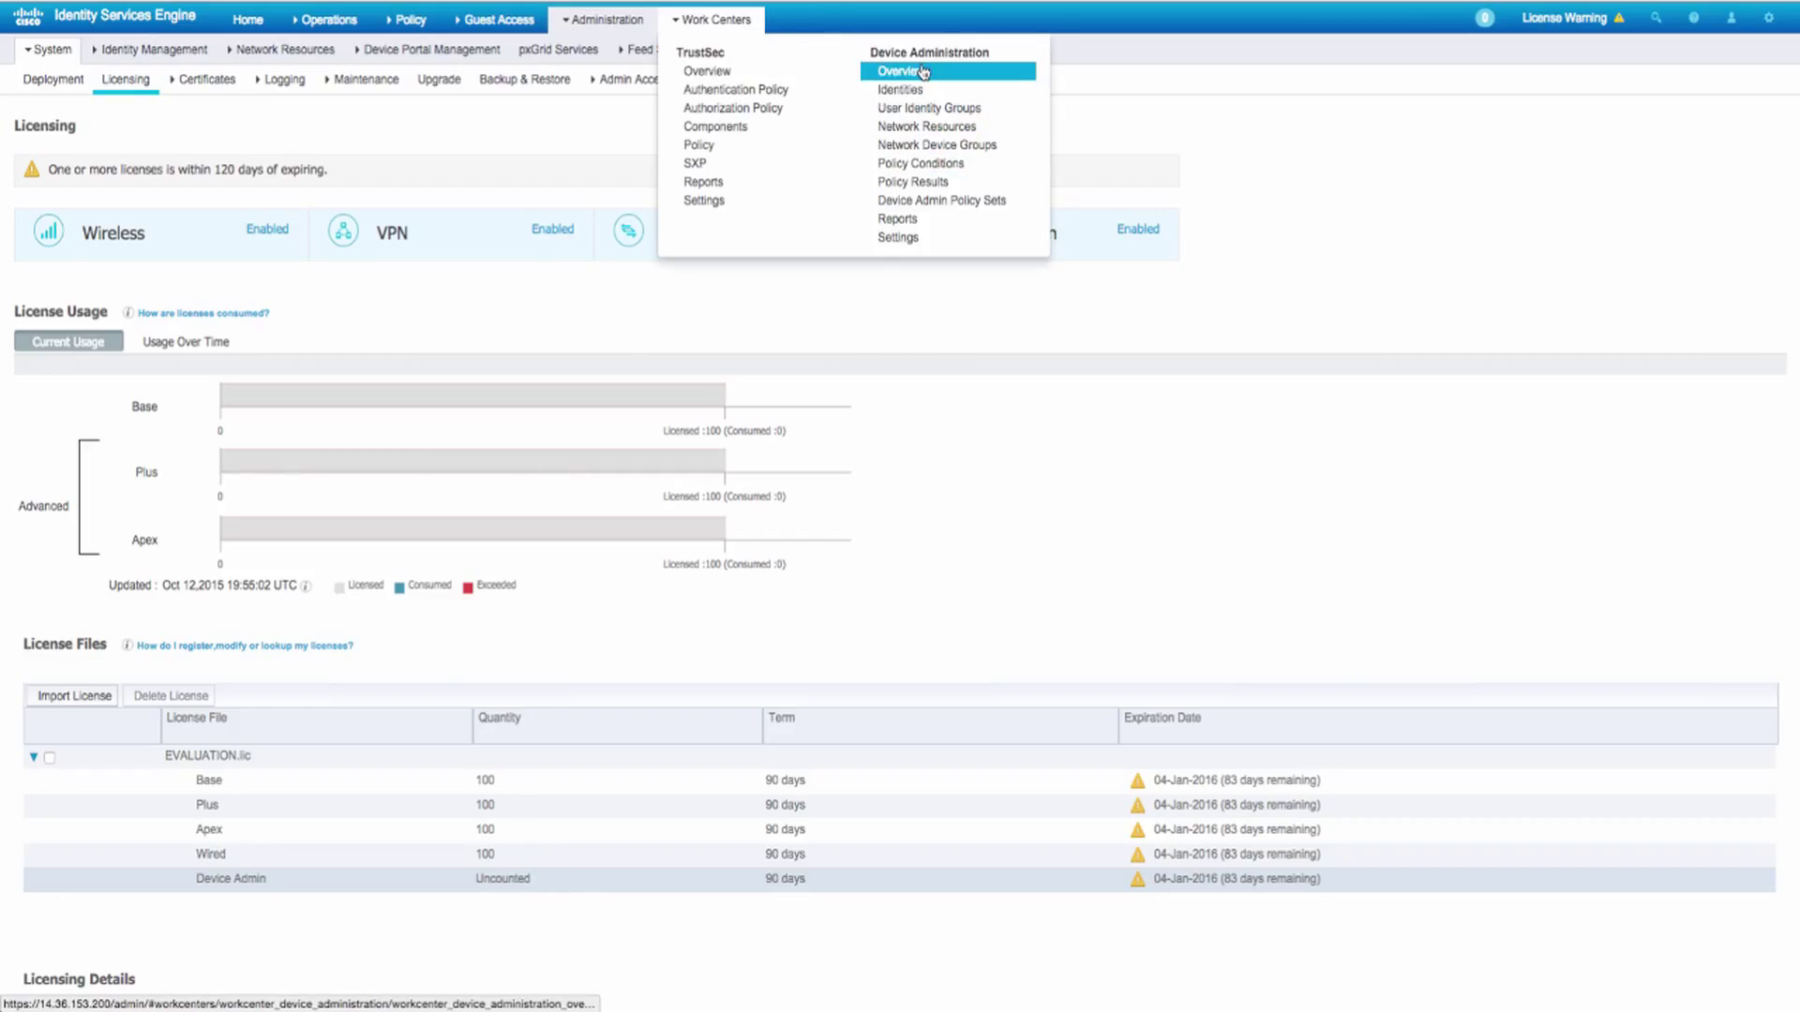
- Open the Tutorial20 node's Edit Node page and confirm Enable Device Admin Service is checked
click(54, 82)
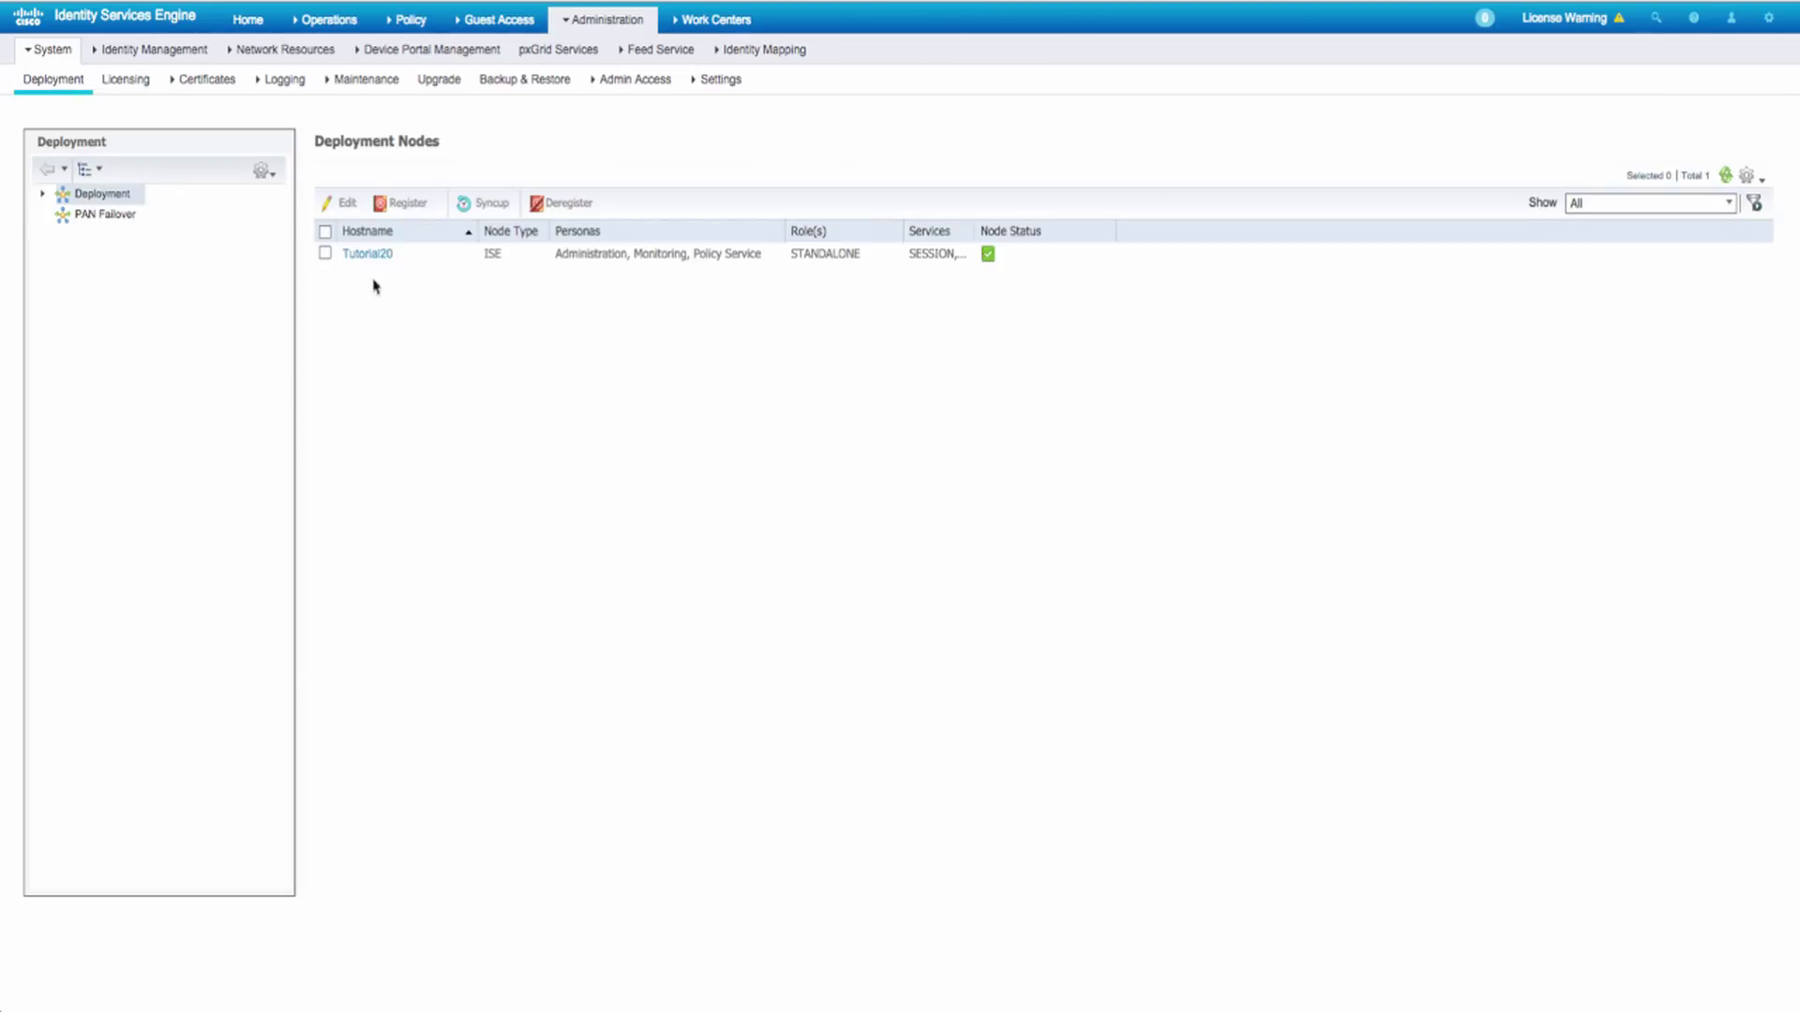
click(365, 254)
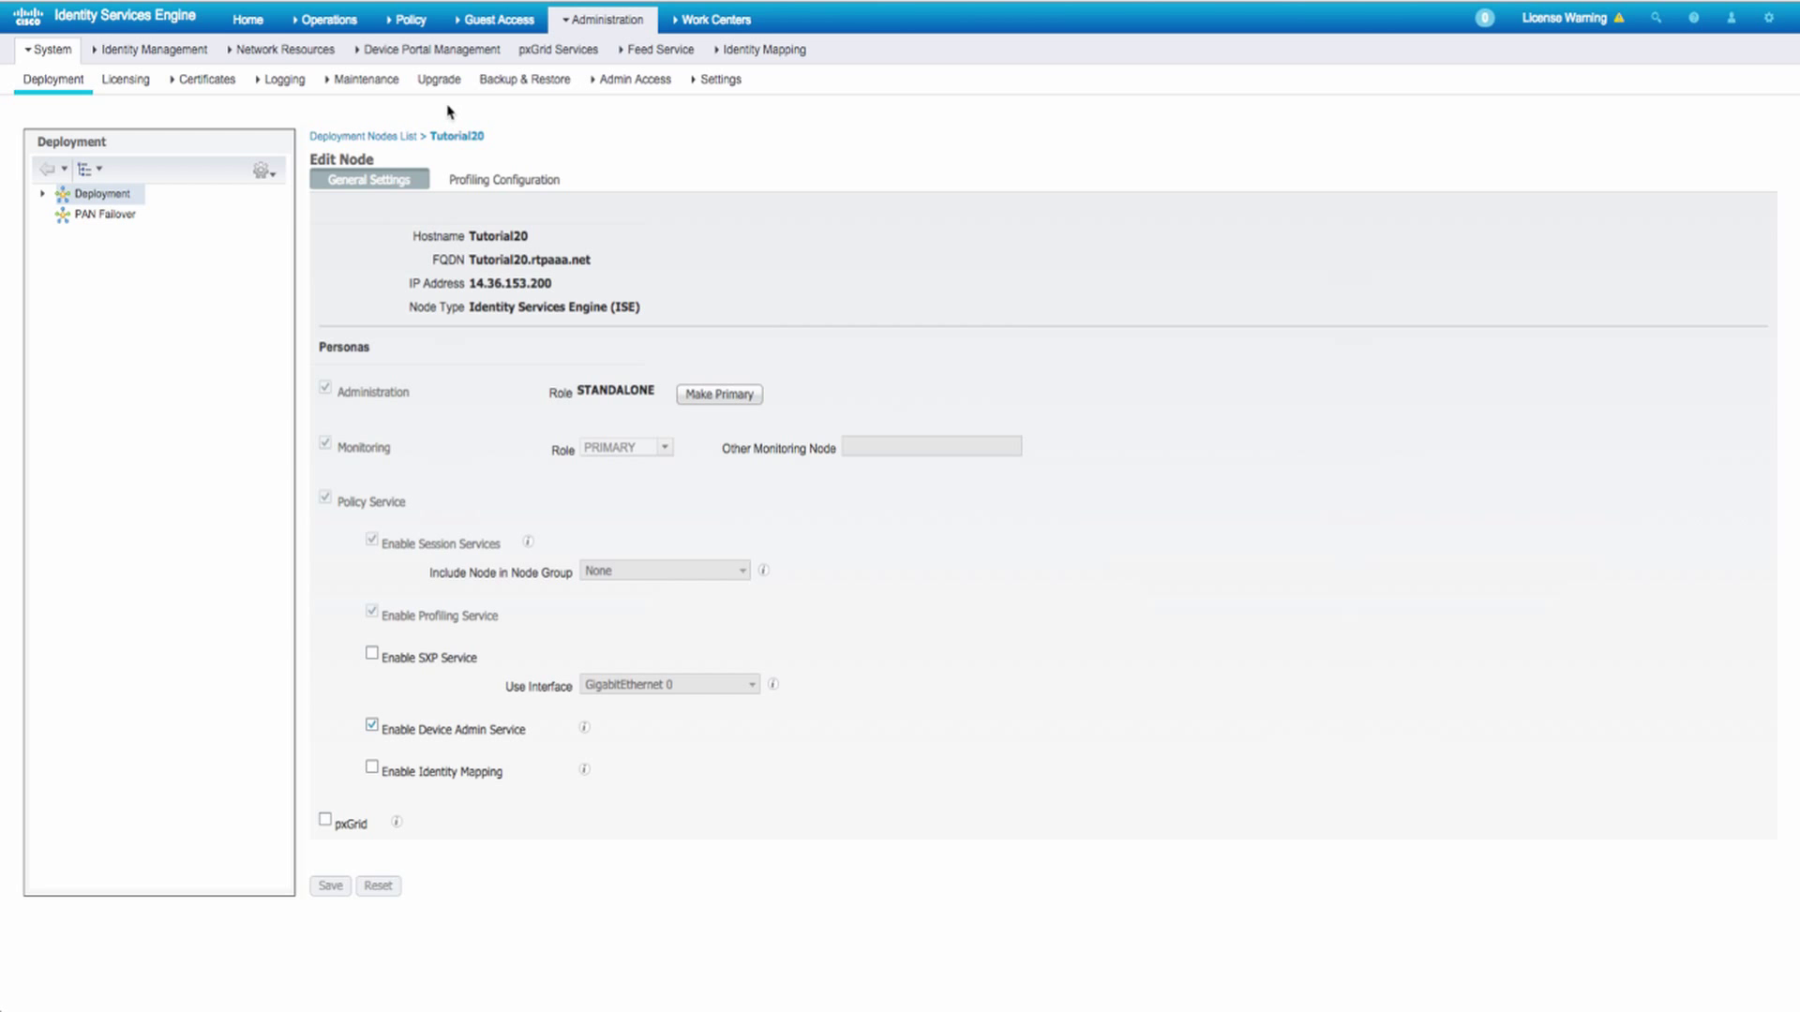
- Go to Device Administration Policy Results > TACACS Profiles and add a new profile
click(703, 19)
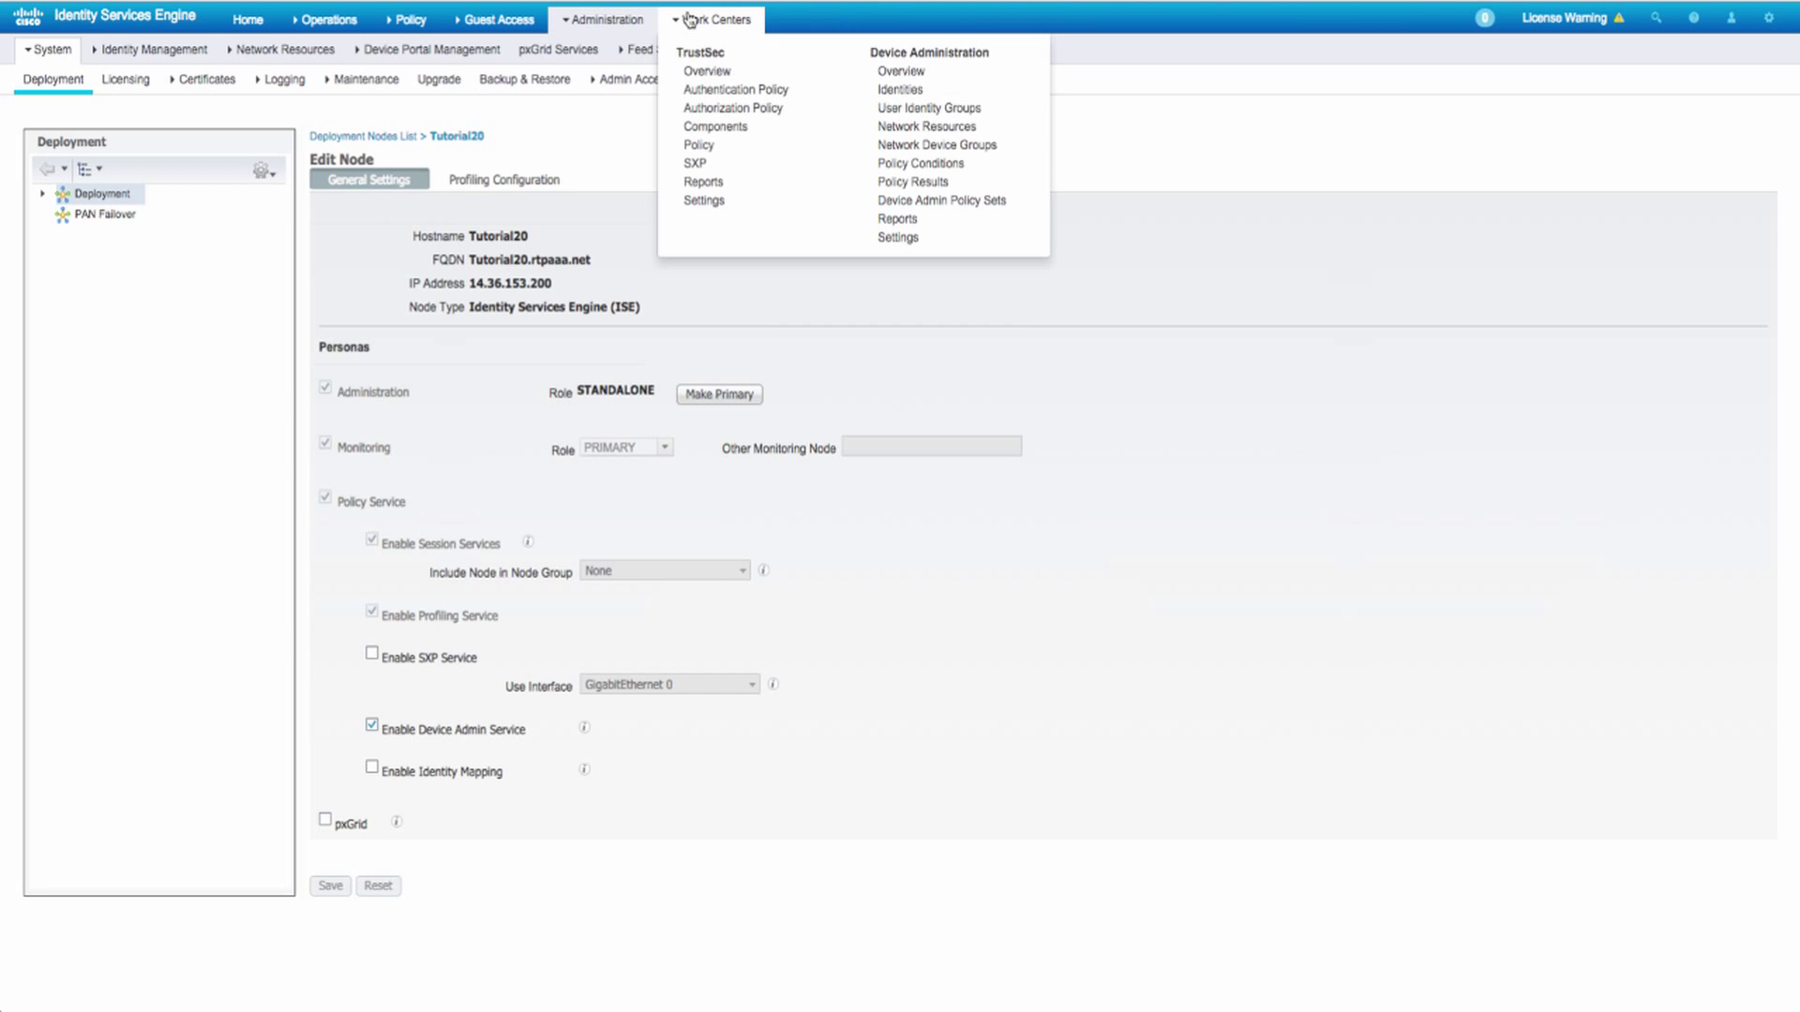
click(906, 186)
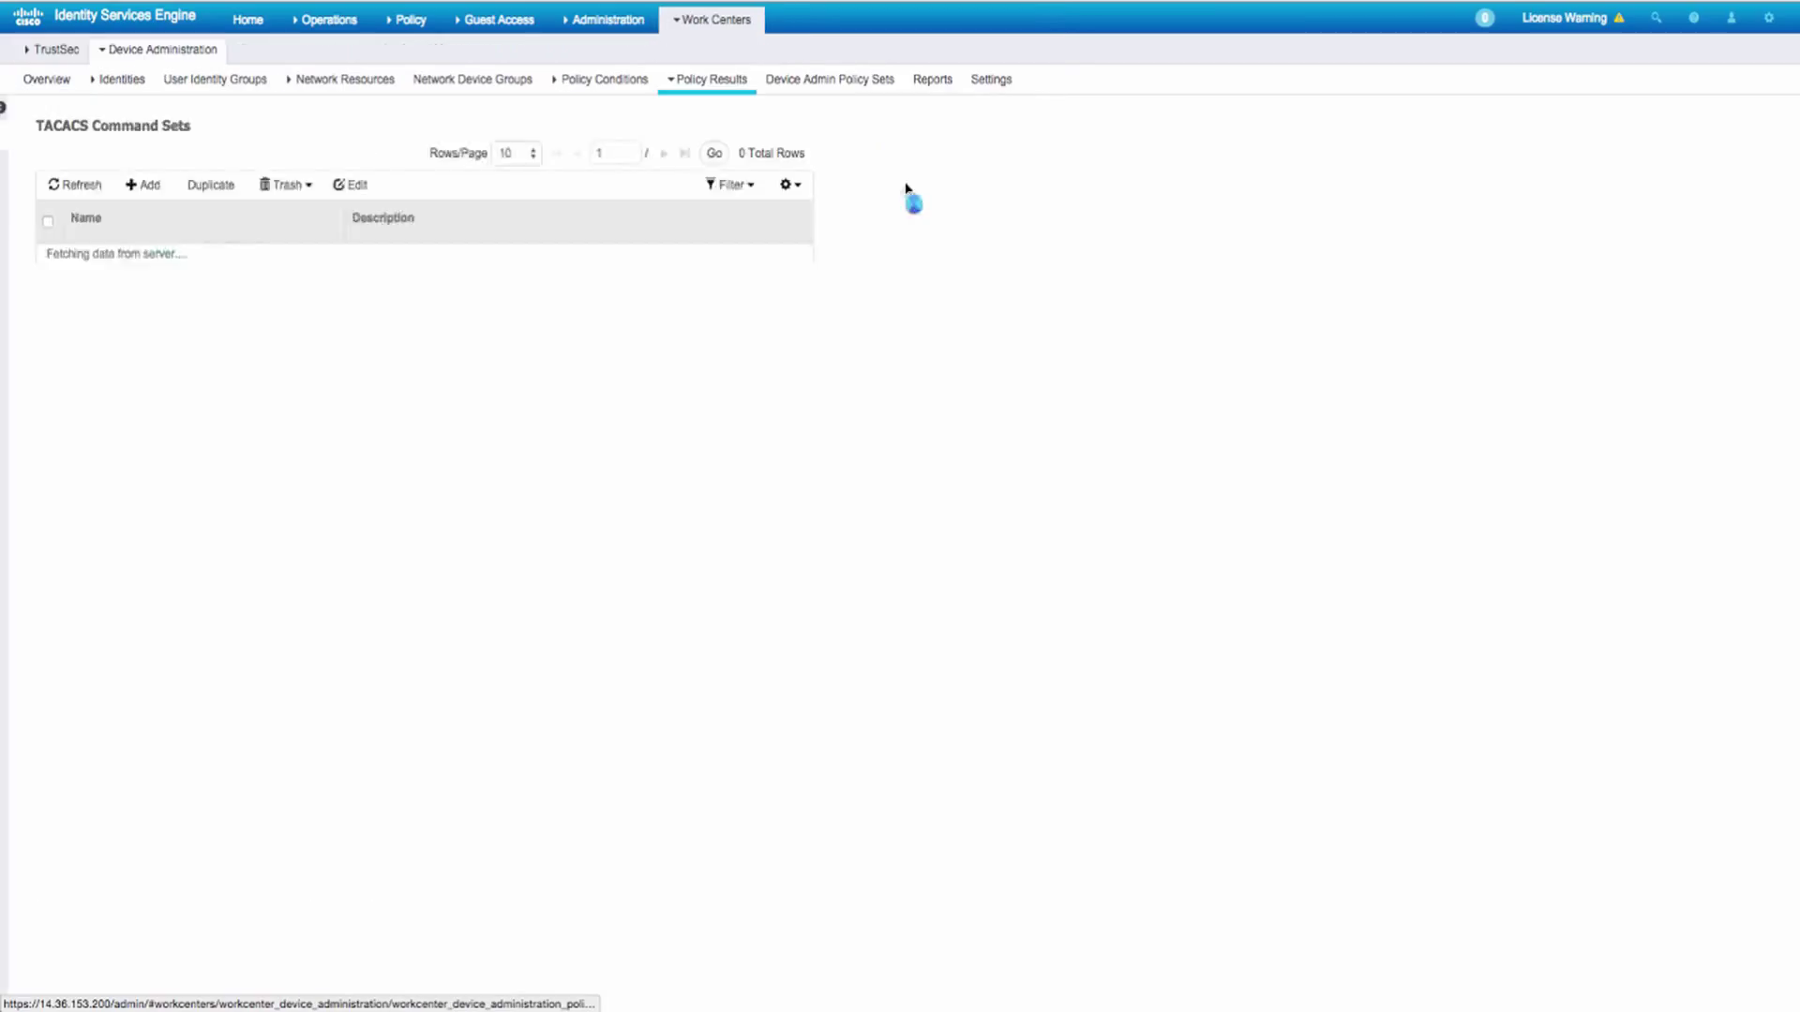
click(67, 167)
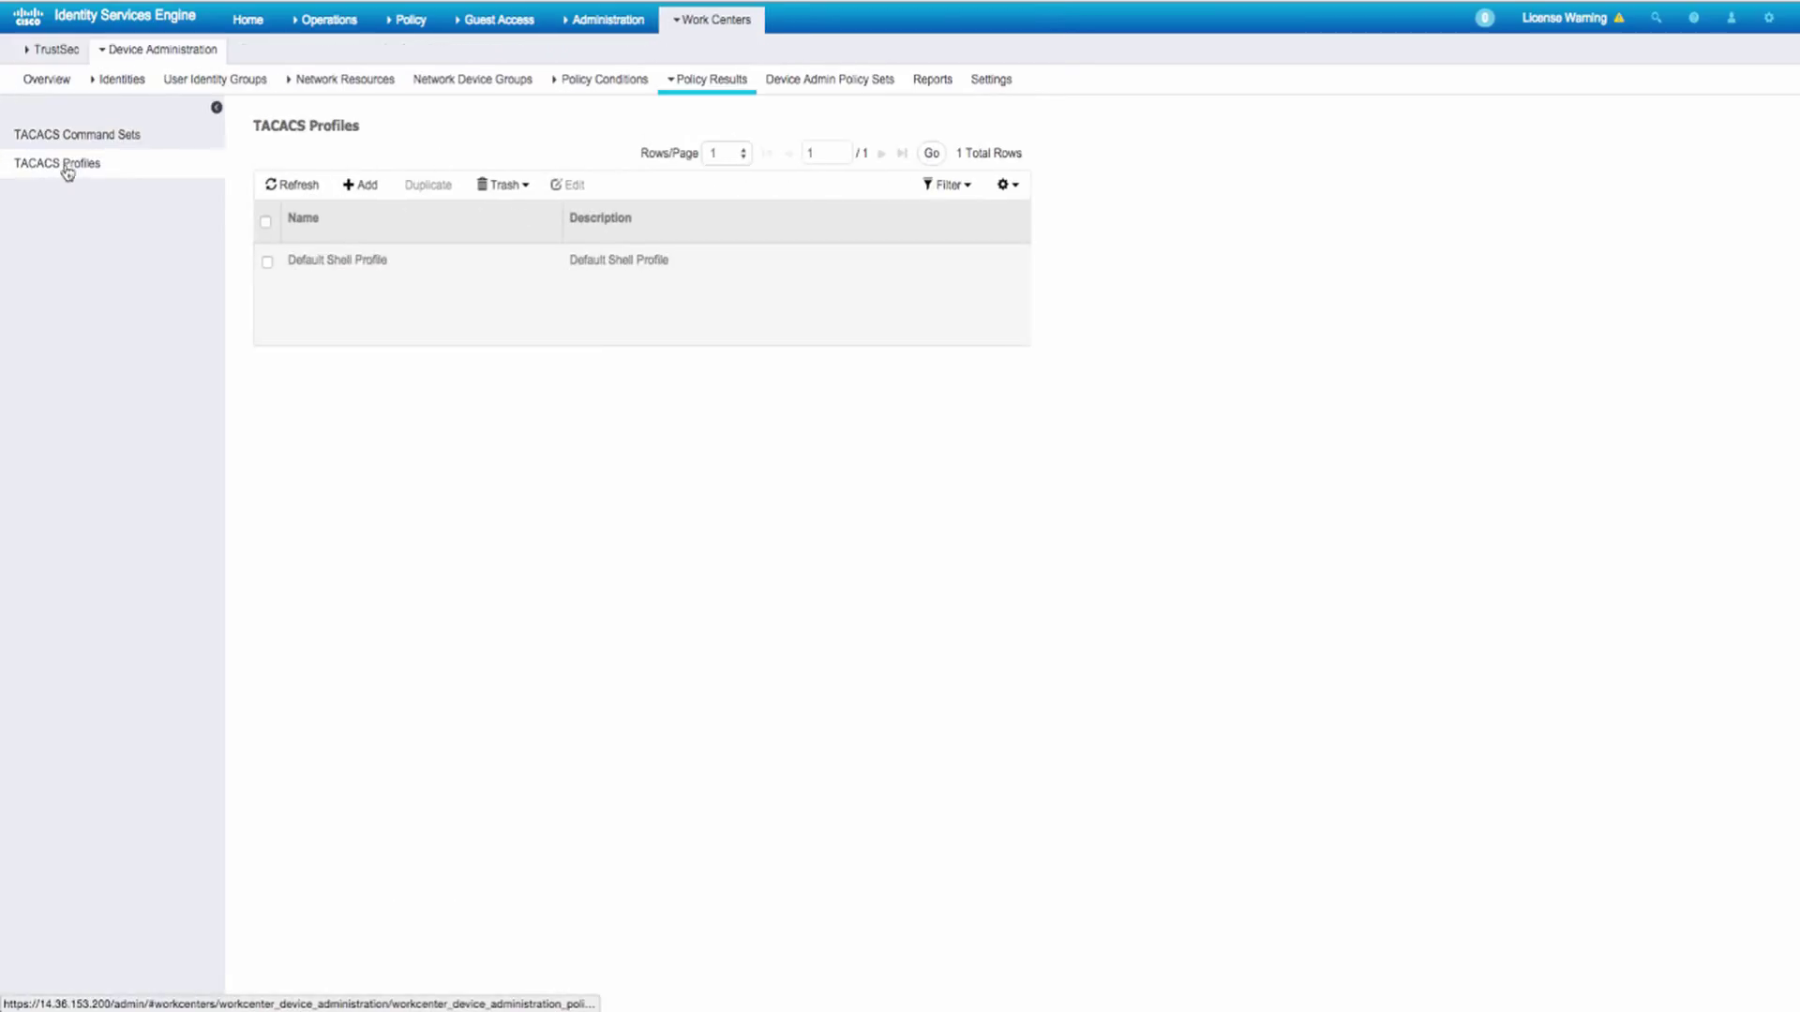
click(364, 187)
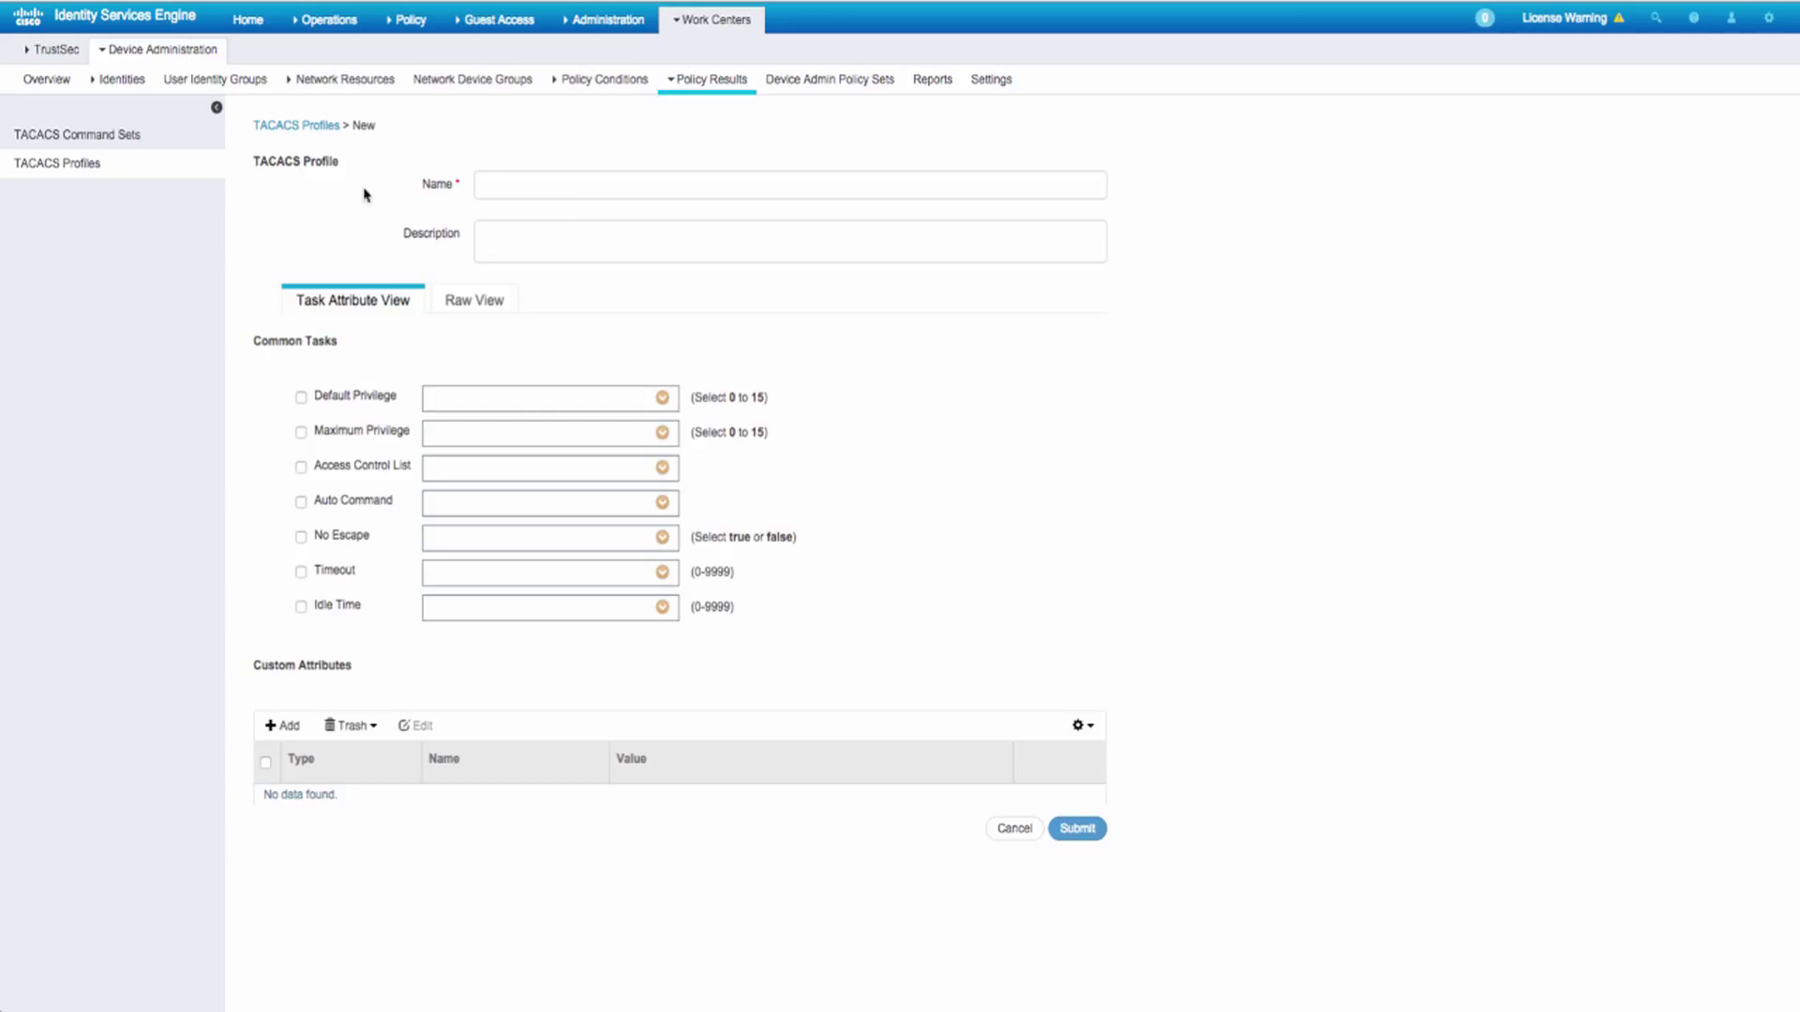
- Name the profile WLC ALL with raw attribute role1=ALL, then switch to the wireless controller
text(WLC ALL)
click(475, 300)
click(411, 431)
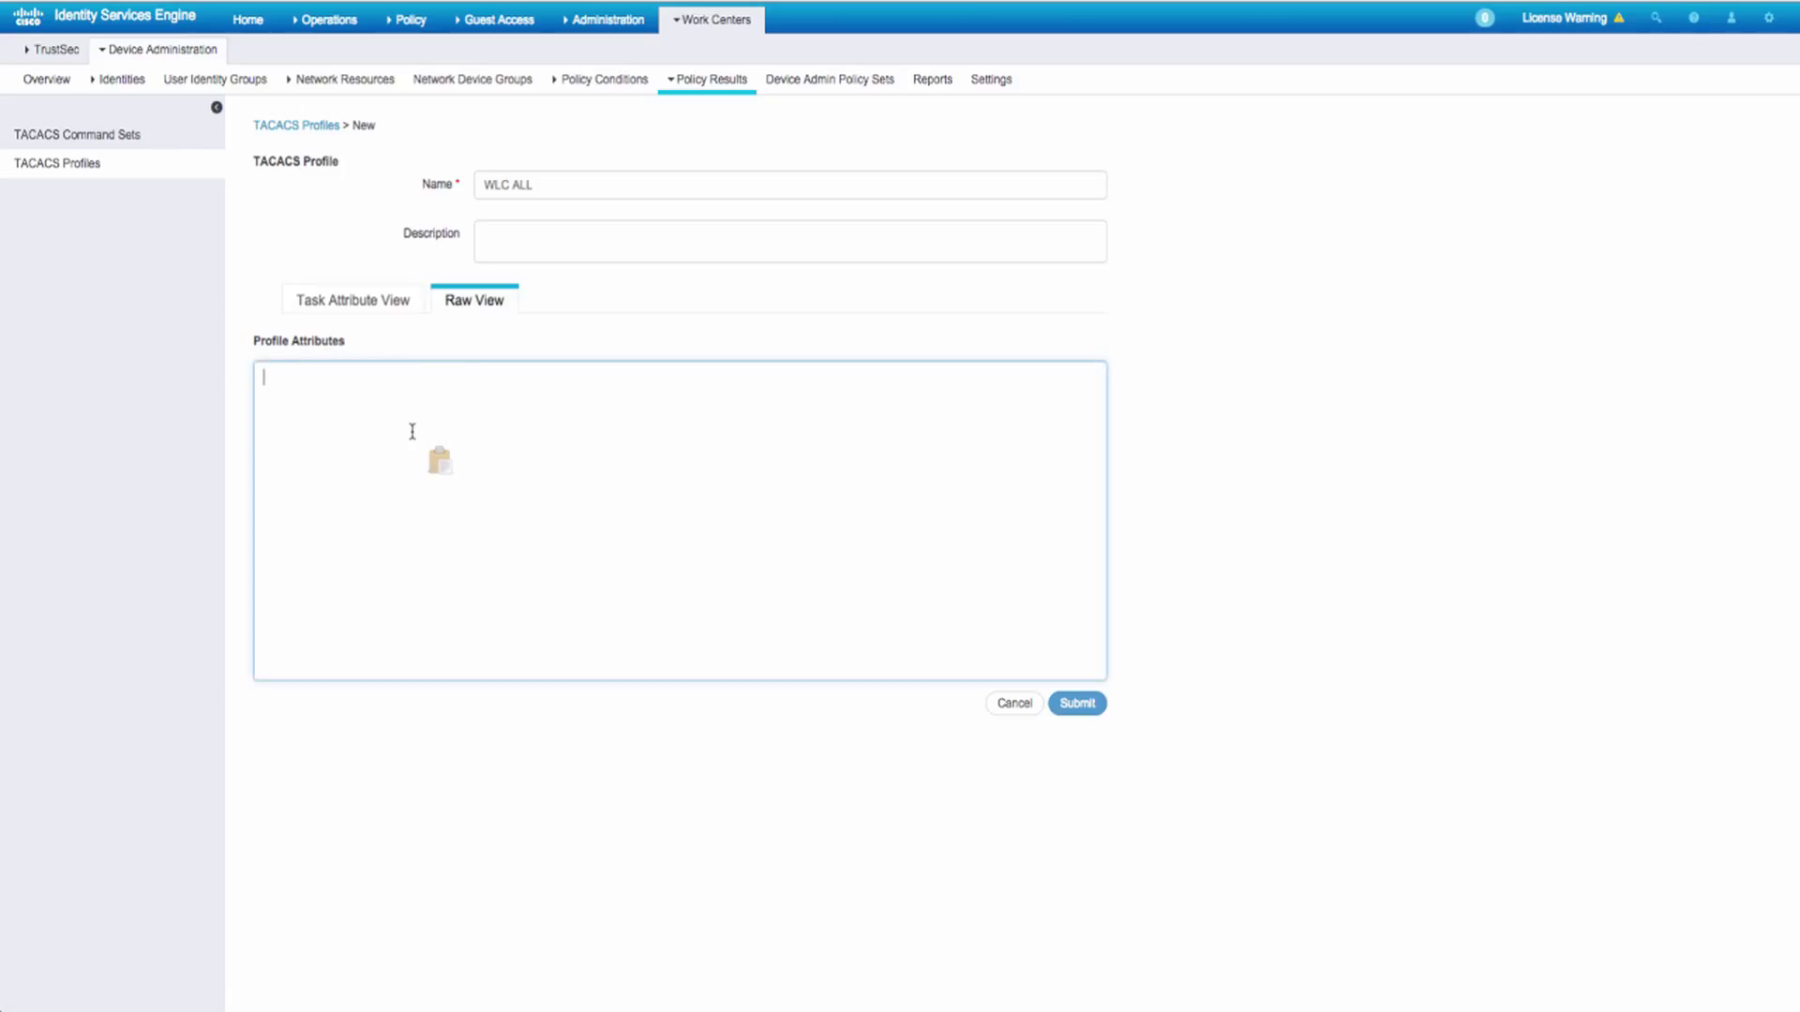
text(role1)
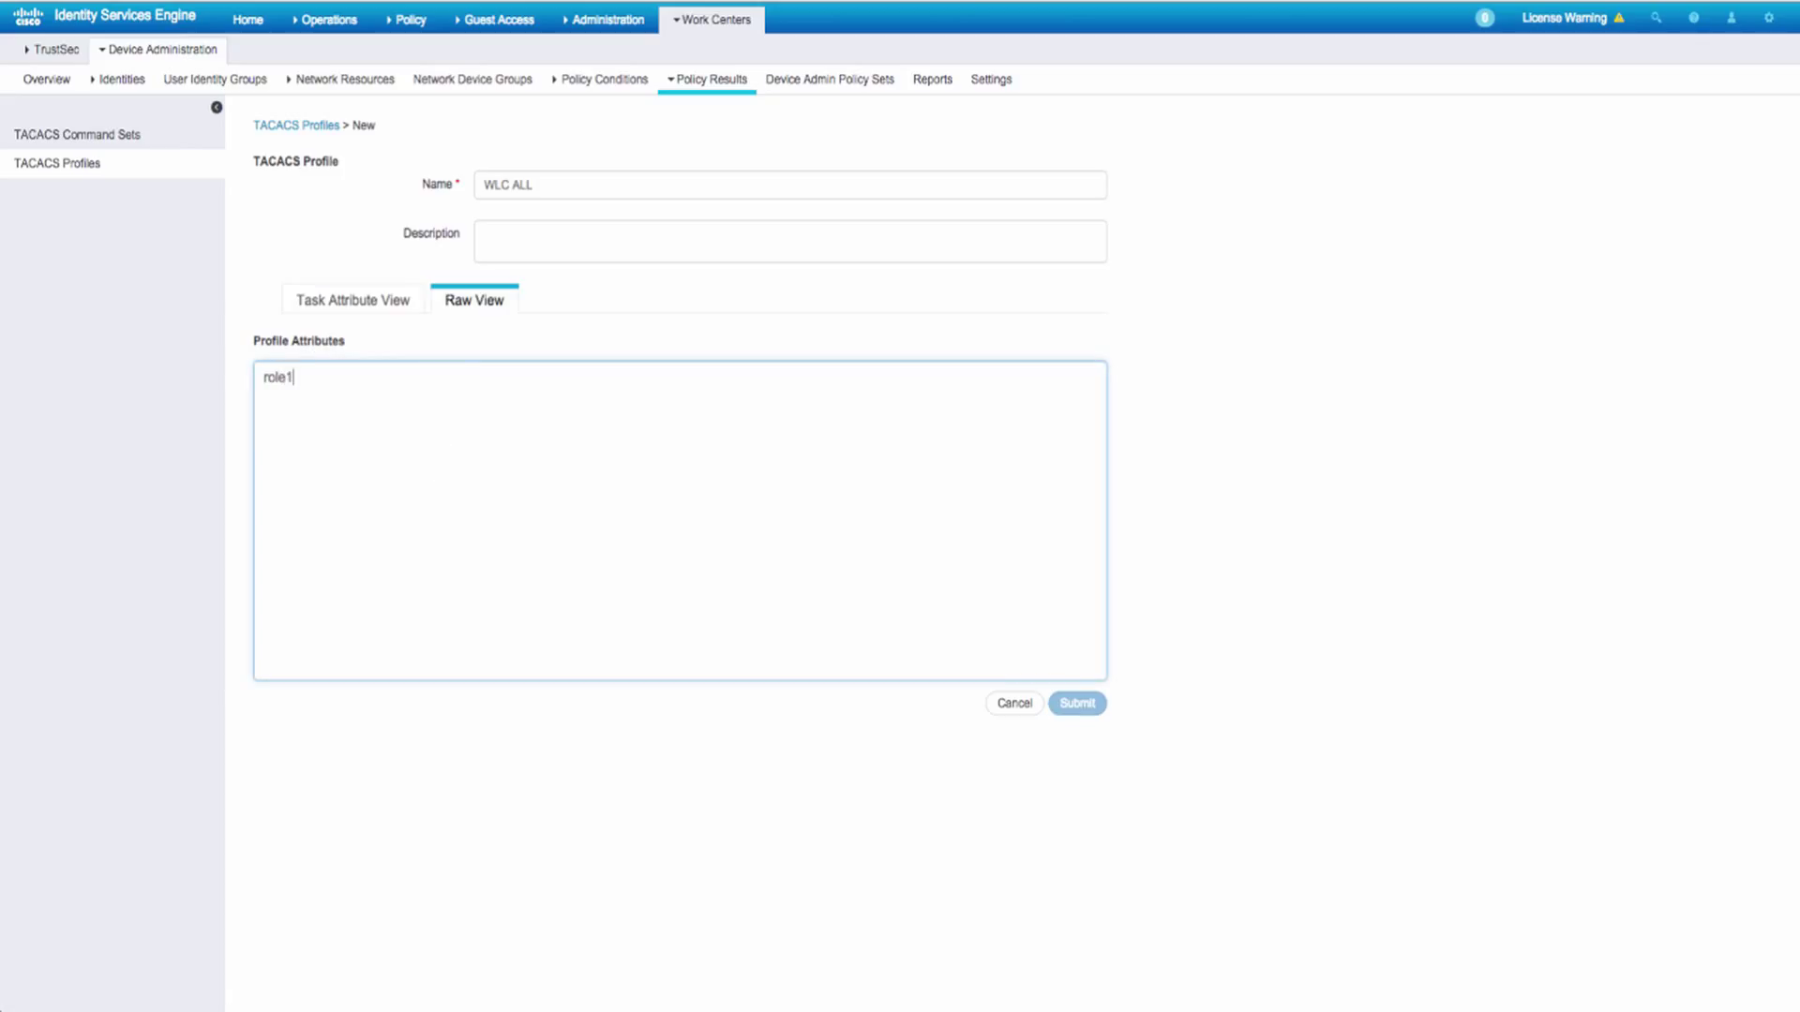
text(=ALL)
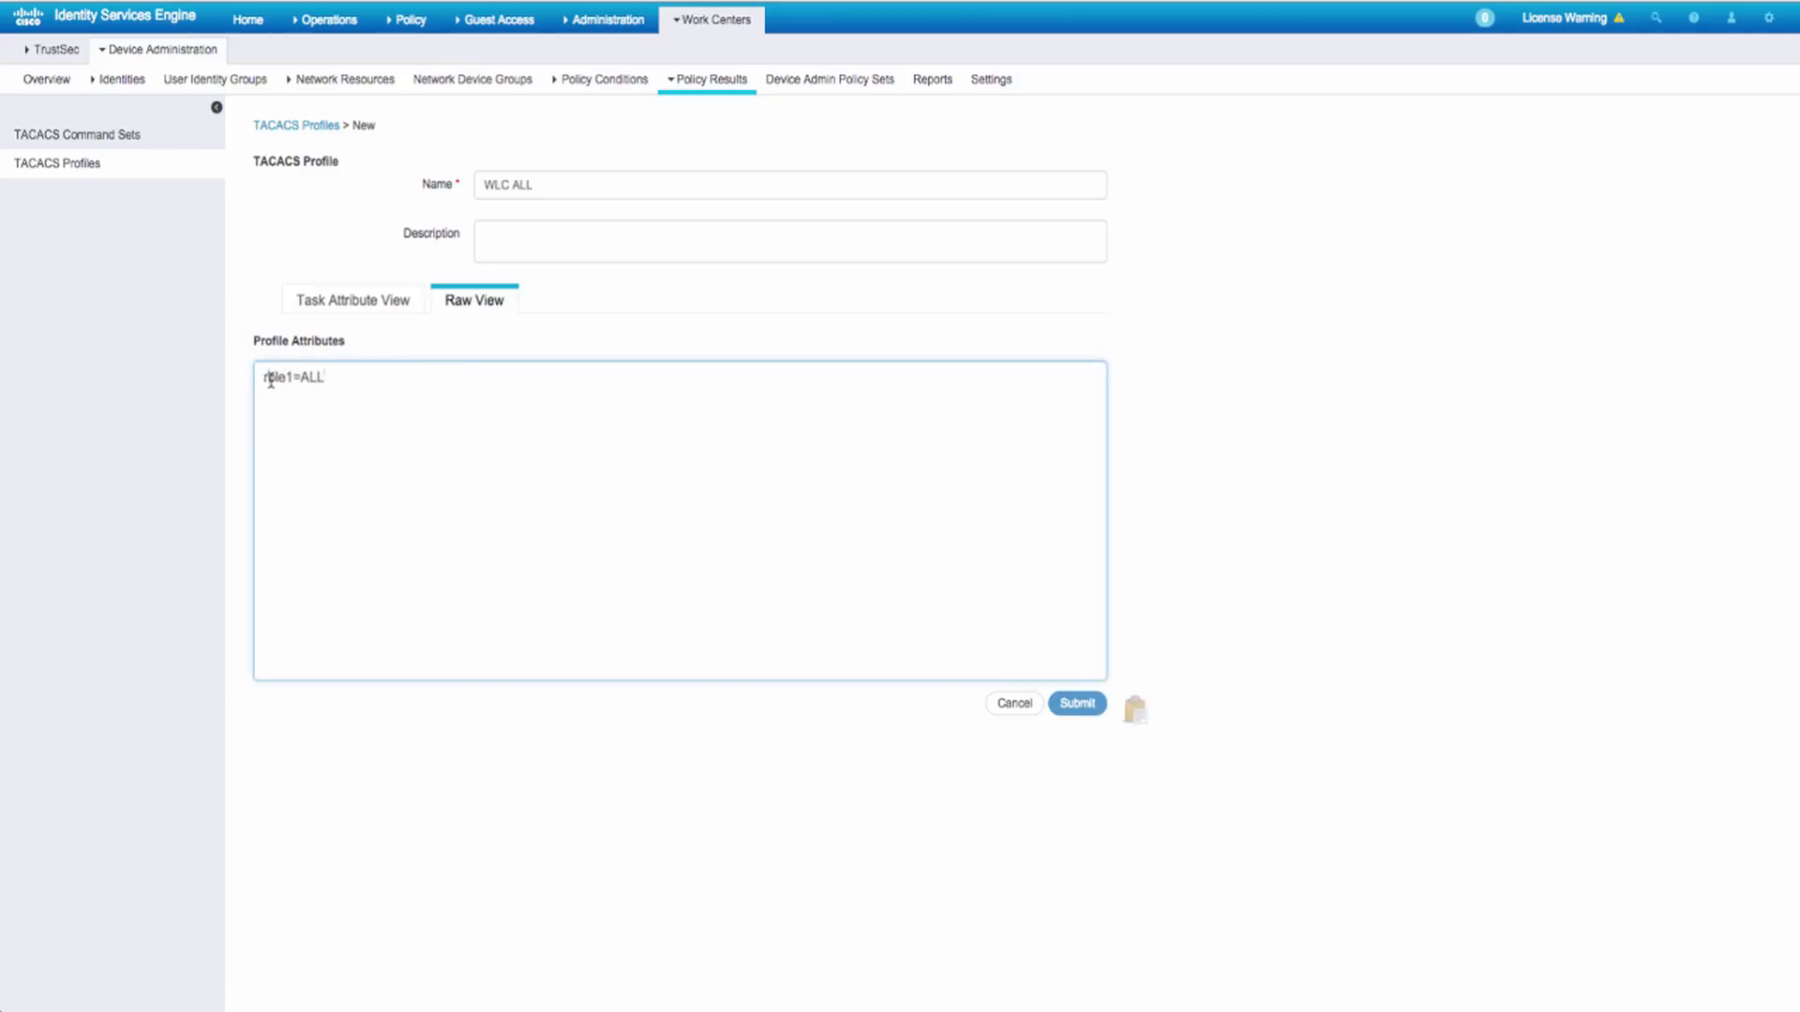
double_click(271, 379)
key(ctrl+Tab)
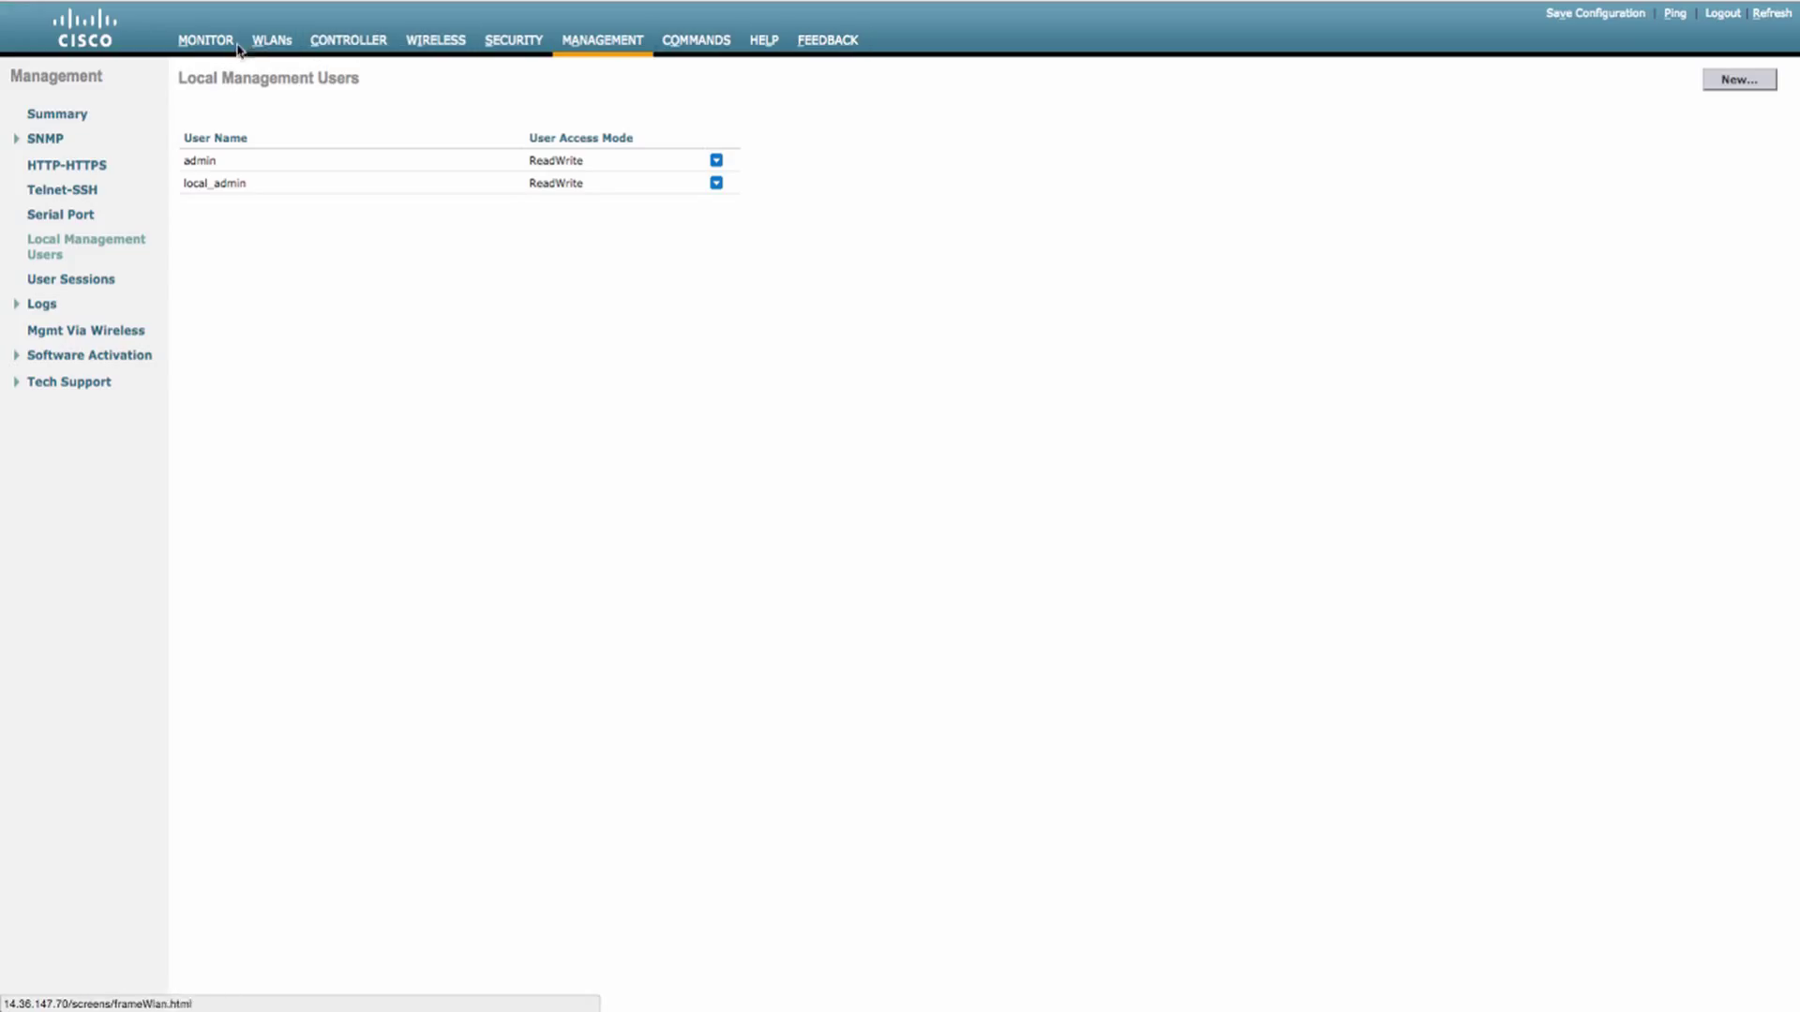
- Return to ISE and submit the WLC ALL TACACS profile
key(ctrl+Tab)
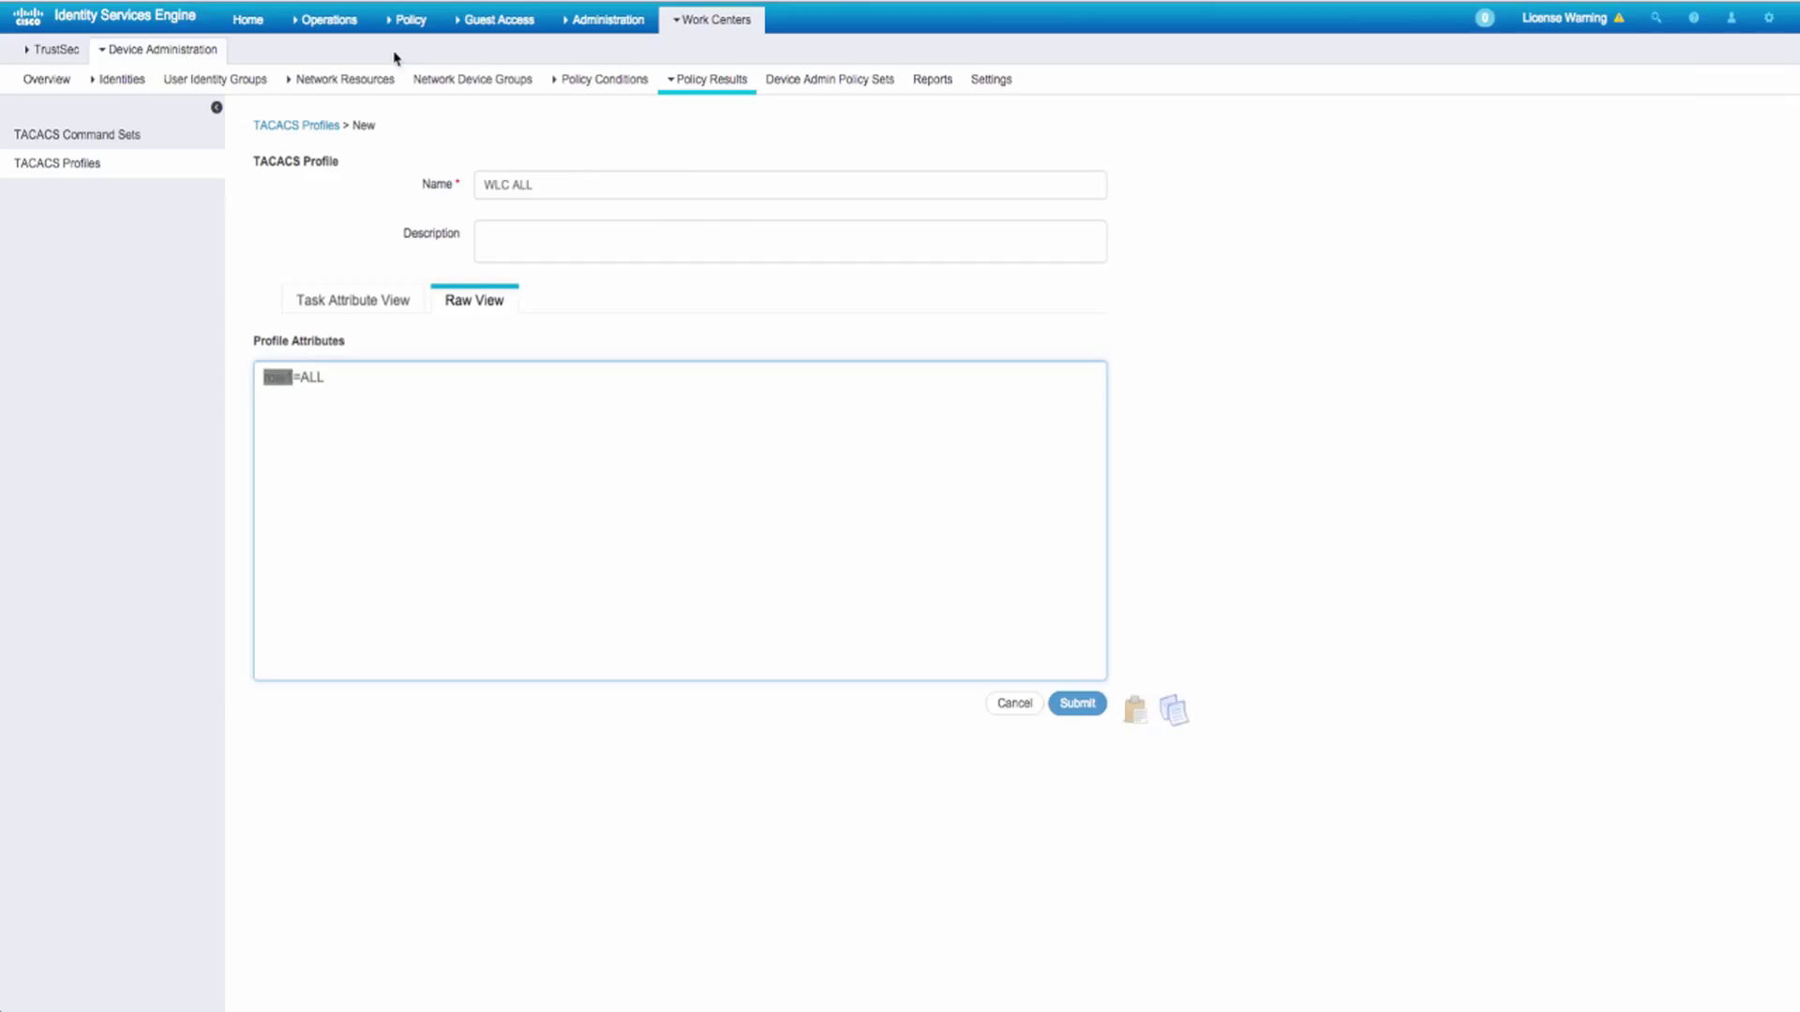
click(328, 395)
click(1077, 703)
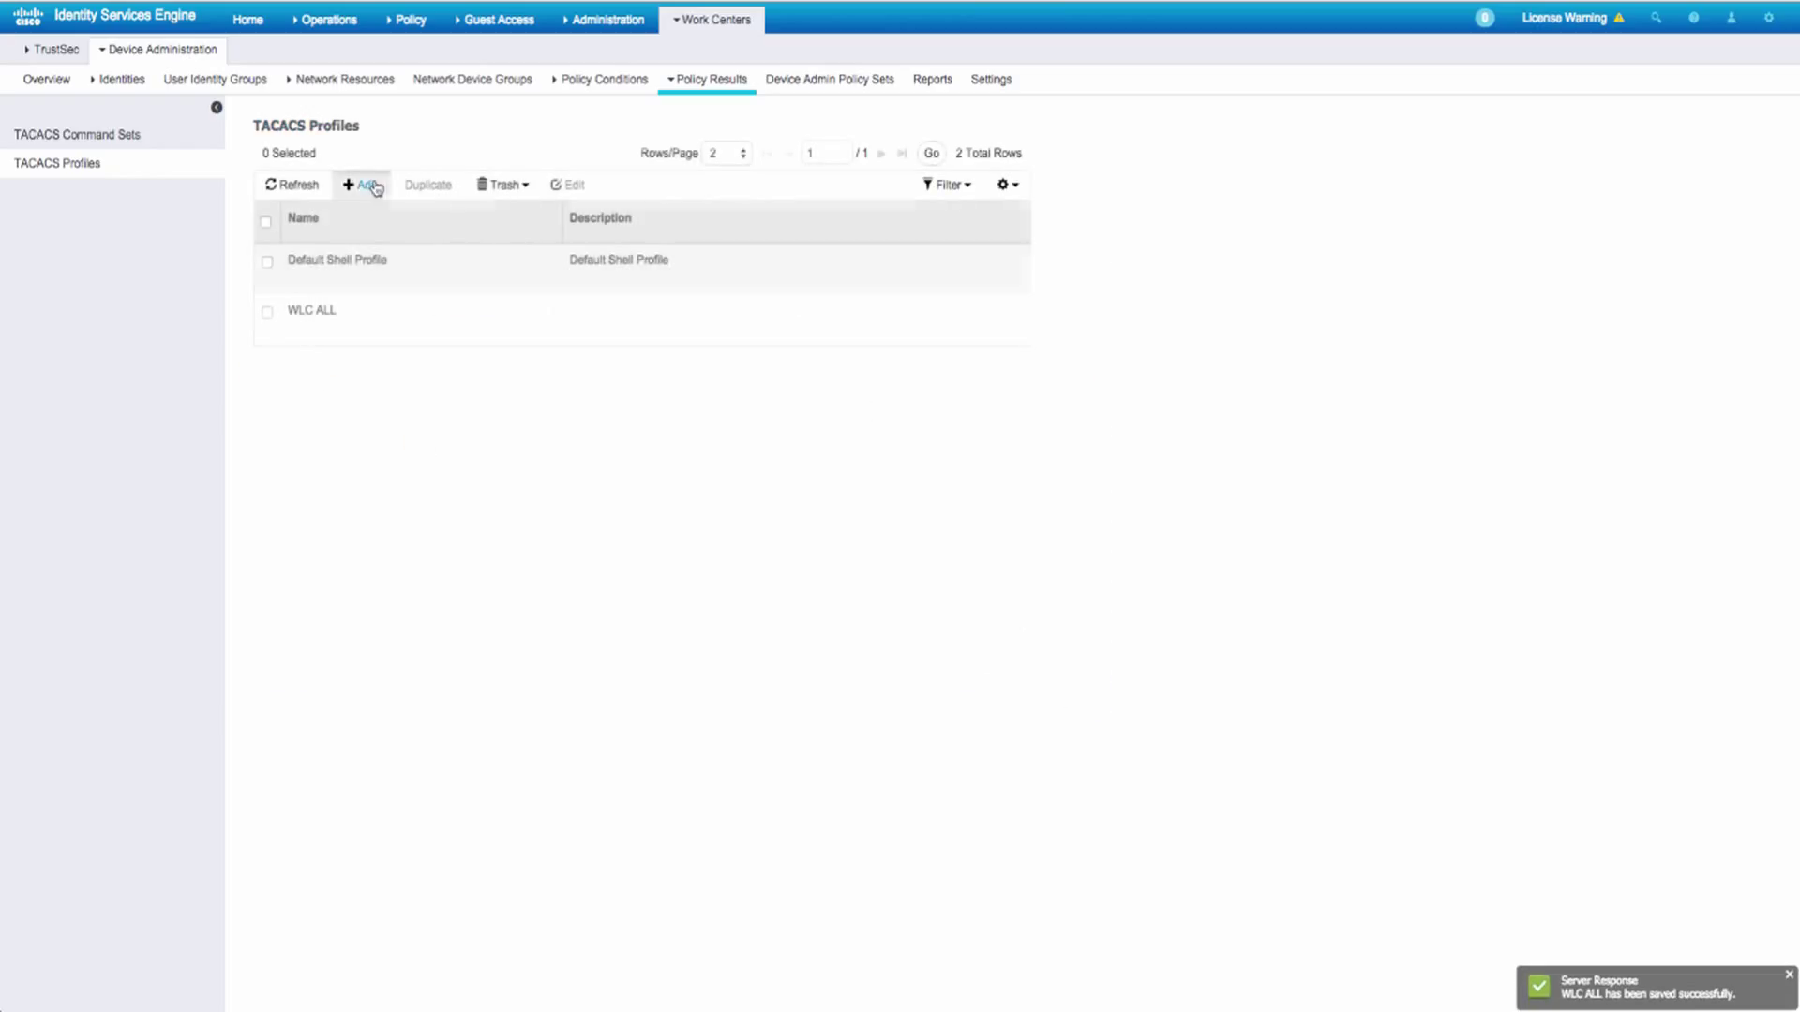
- Create and save a WLC_Helpdesk profile with Mandatory custom attribute role1 = MONITOR
click(365, 185)
text(WLC_Helpdesk)
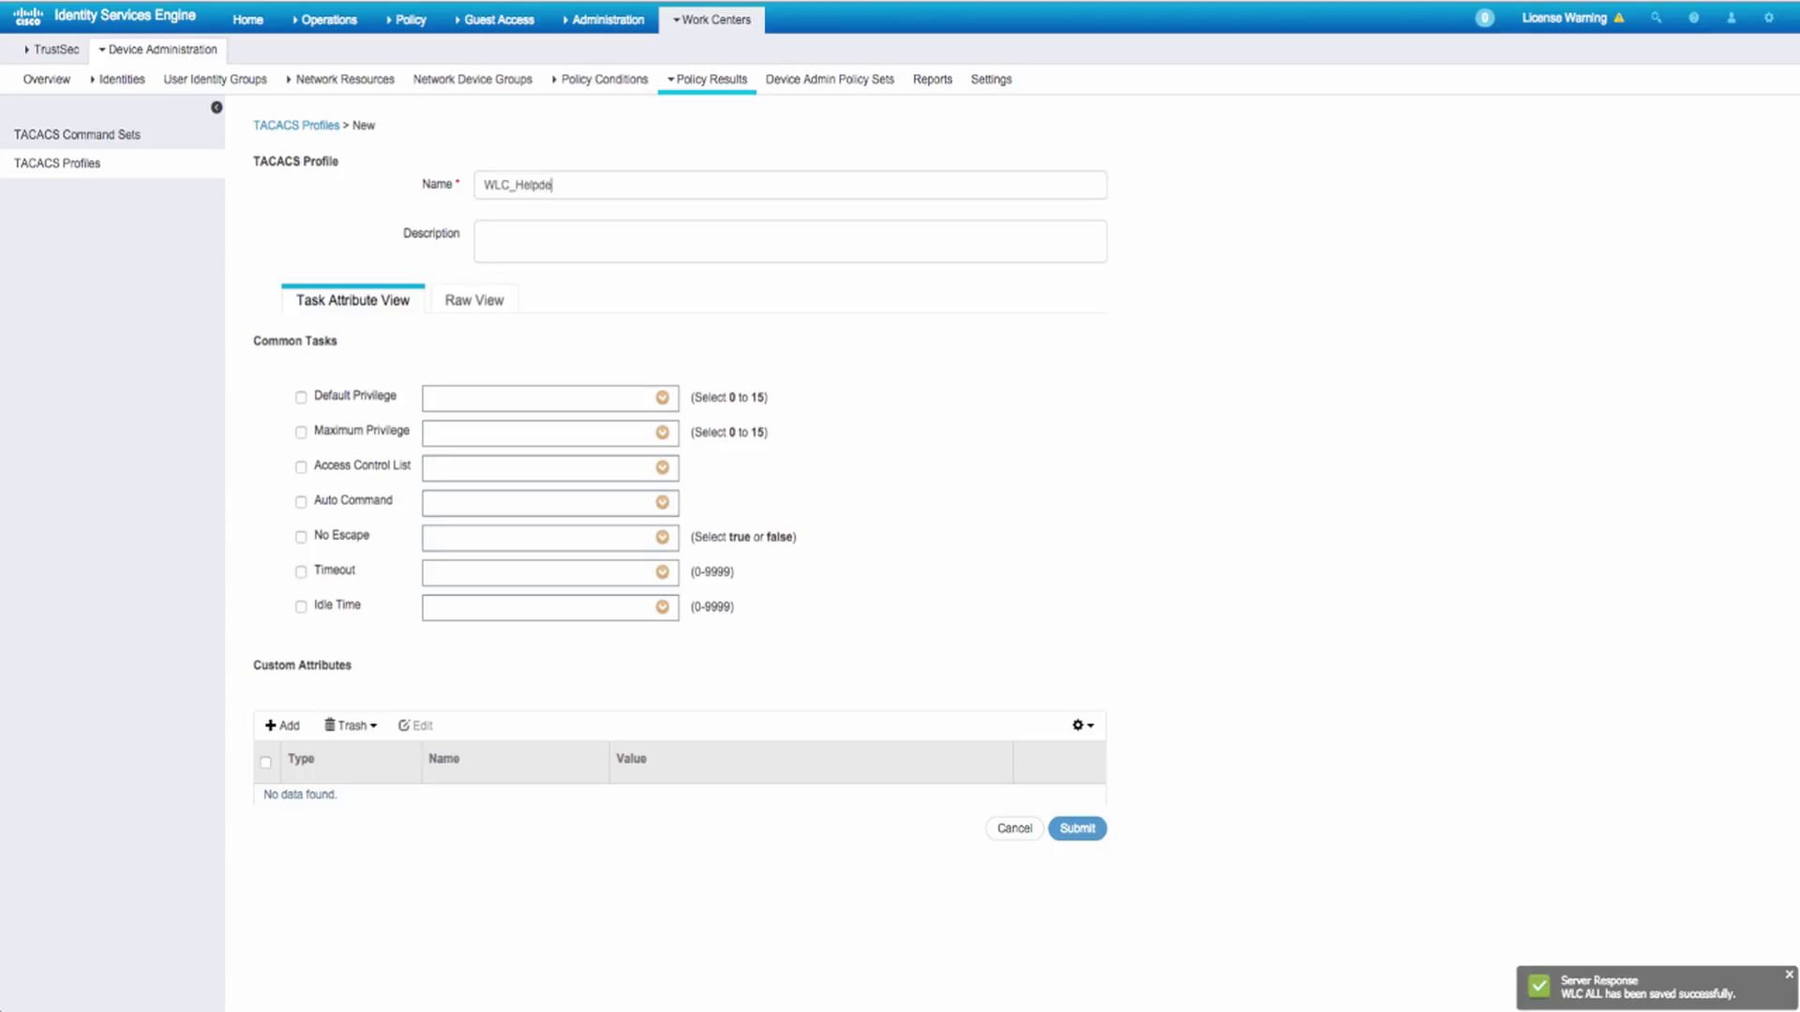
click(277, 727)
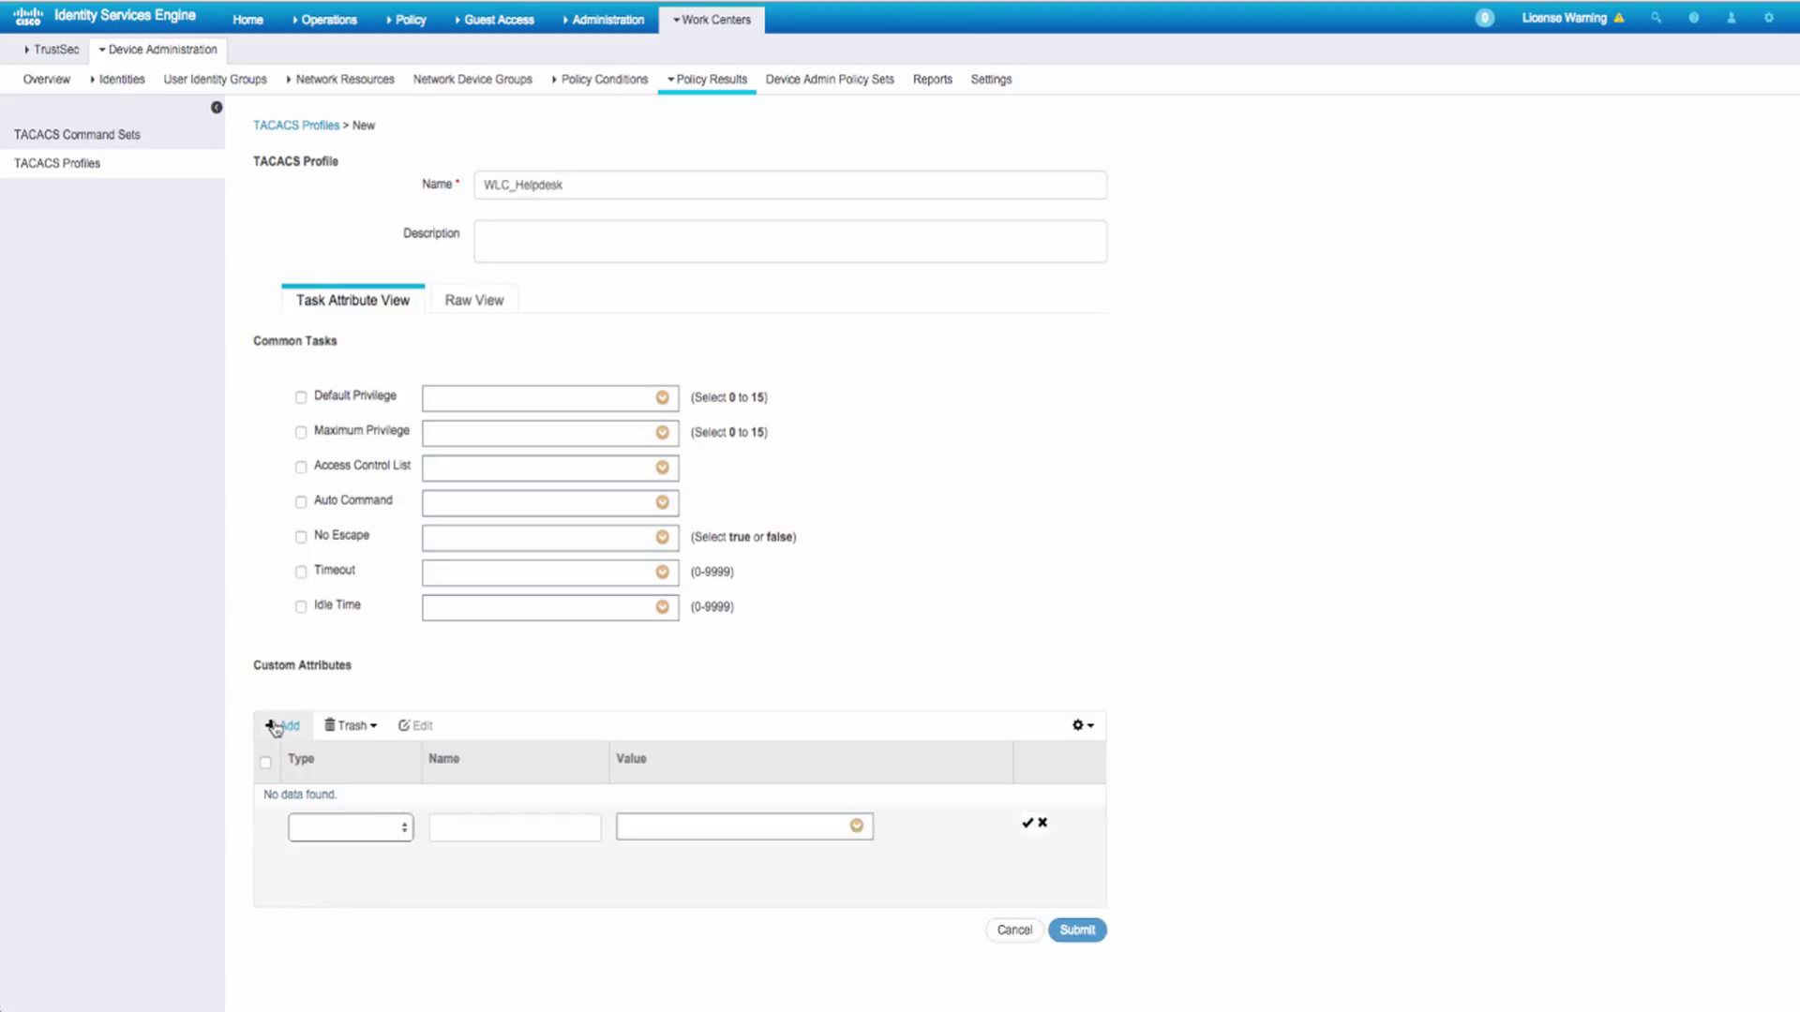
click(361, 827)
click(366, 833)
click(495, 827)
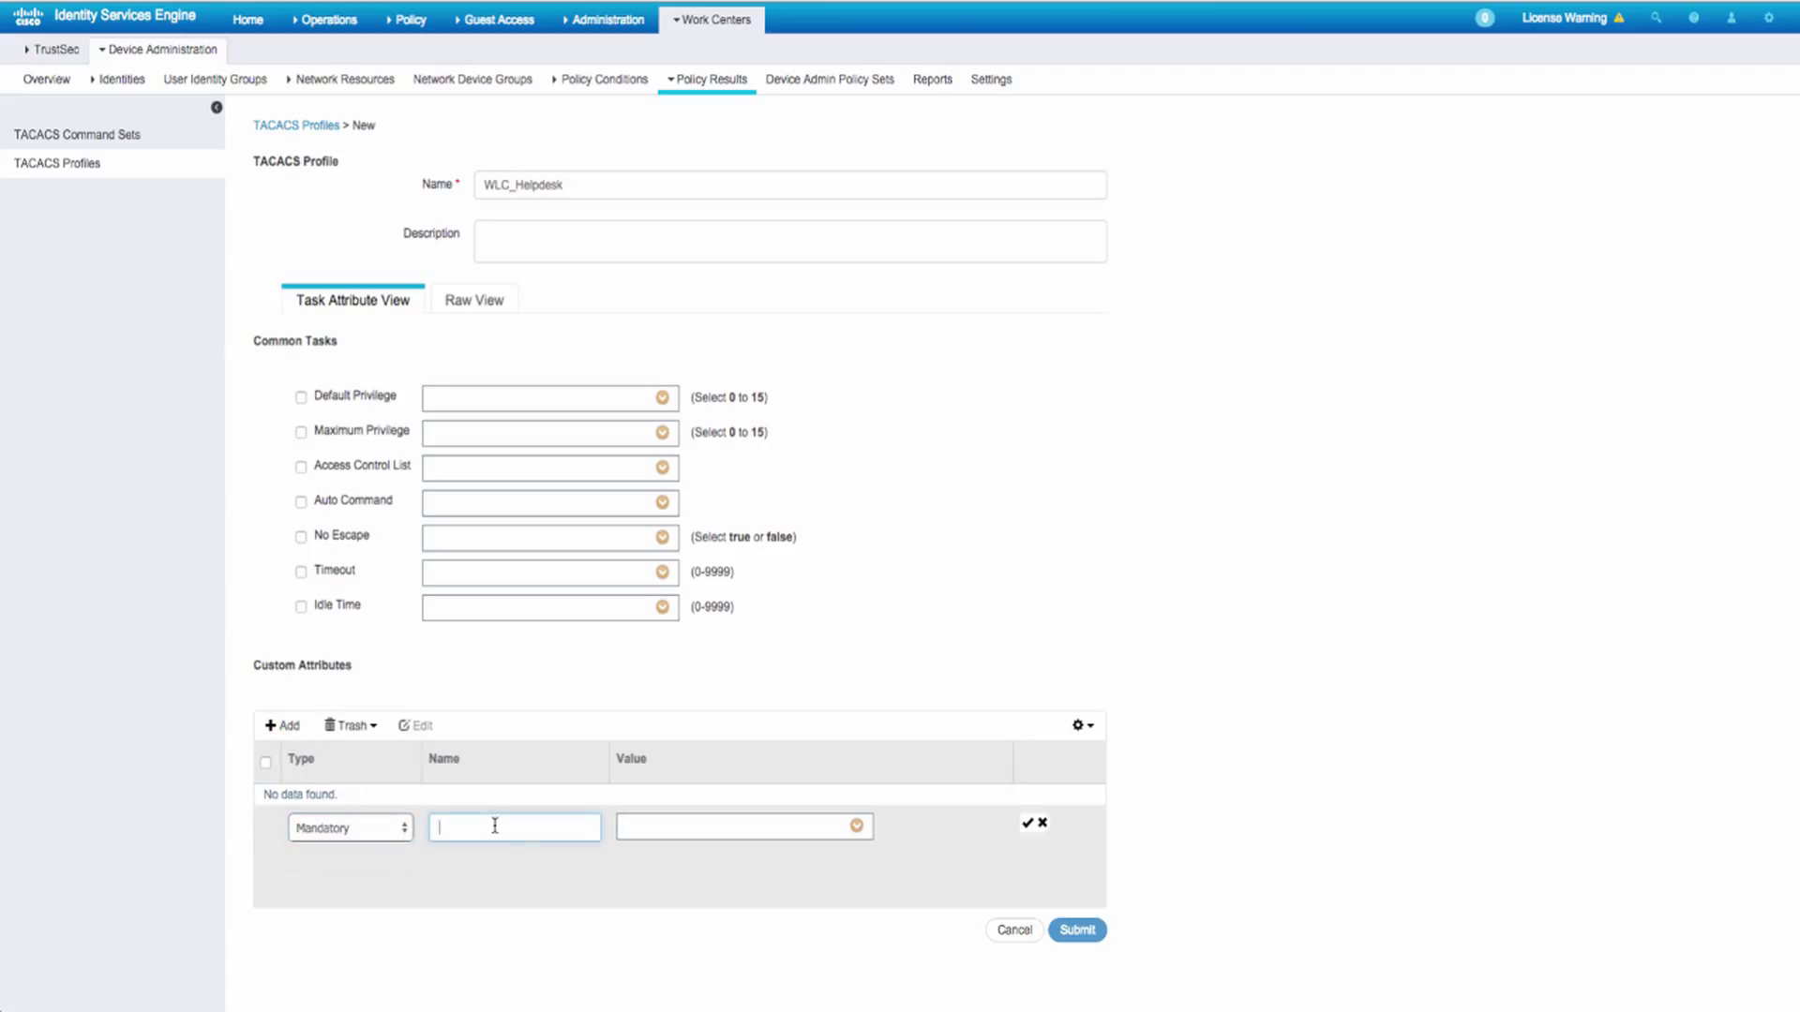
text(role1)
key(Tab)
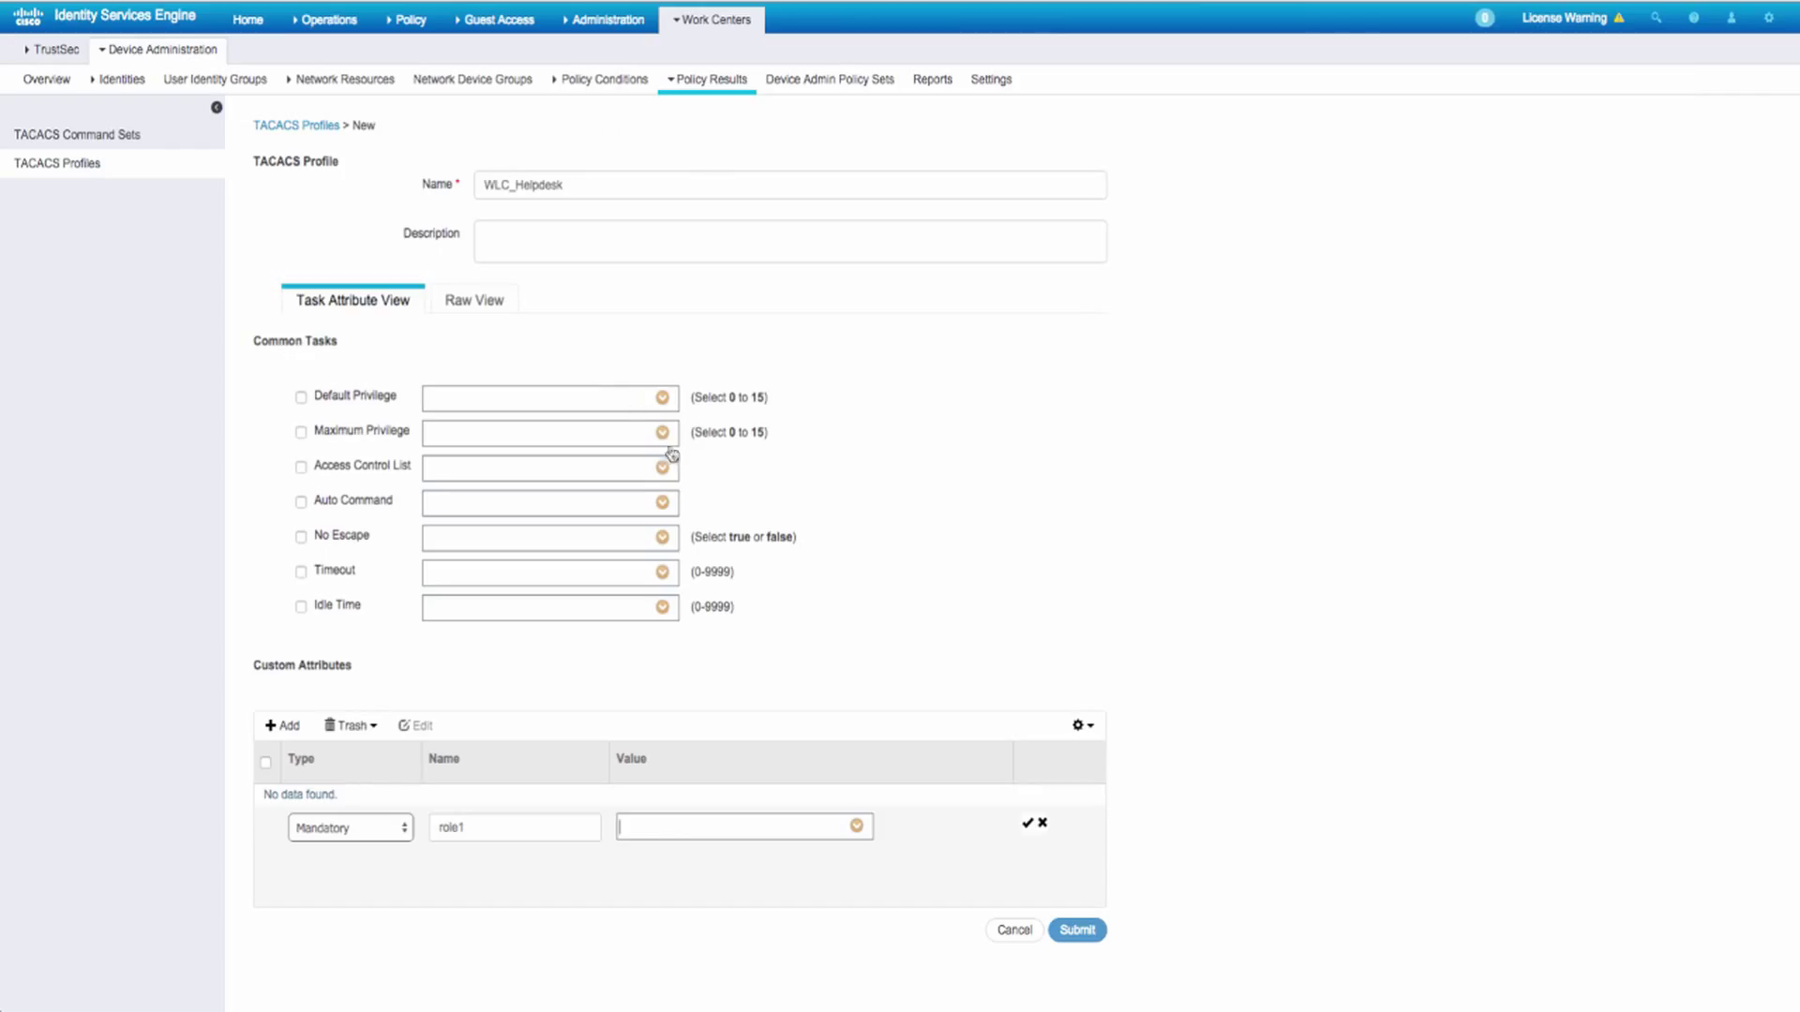
text(TOR)
click(1028, 826)
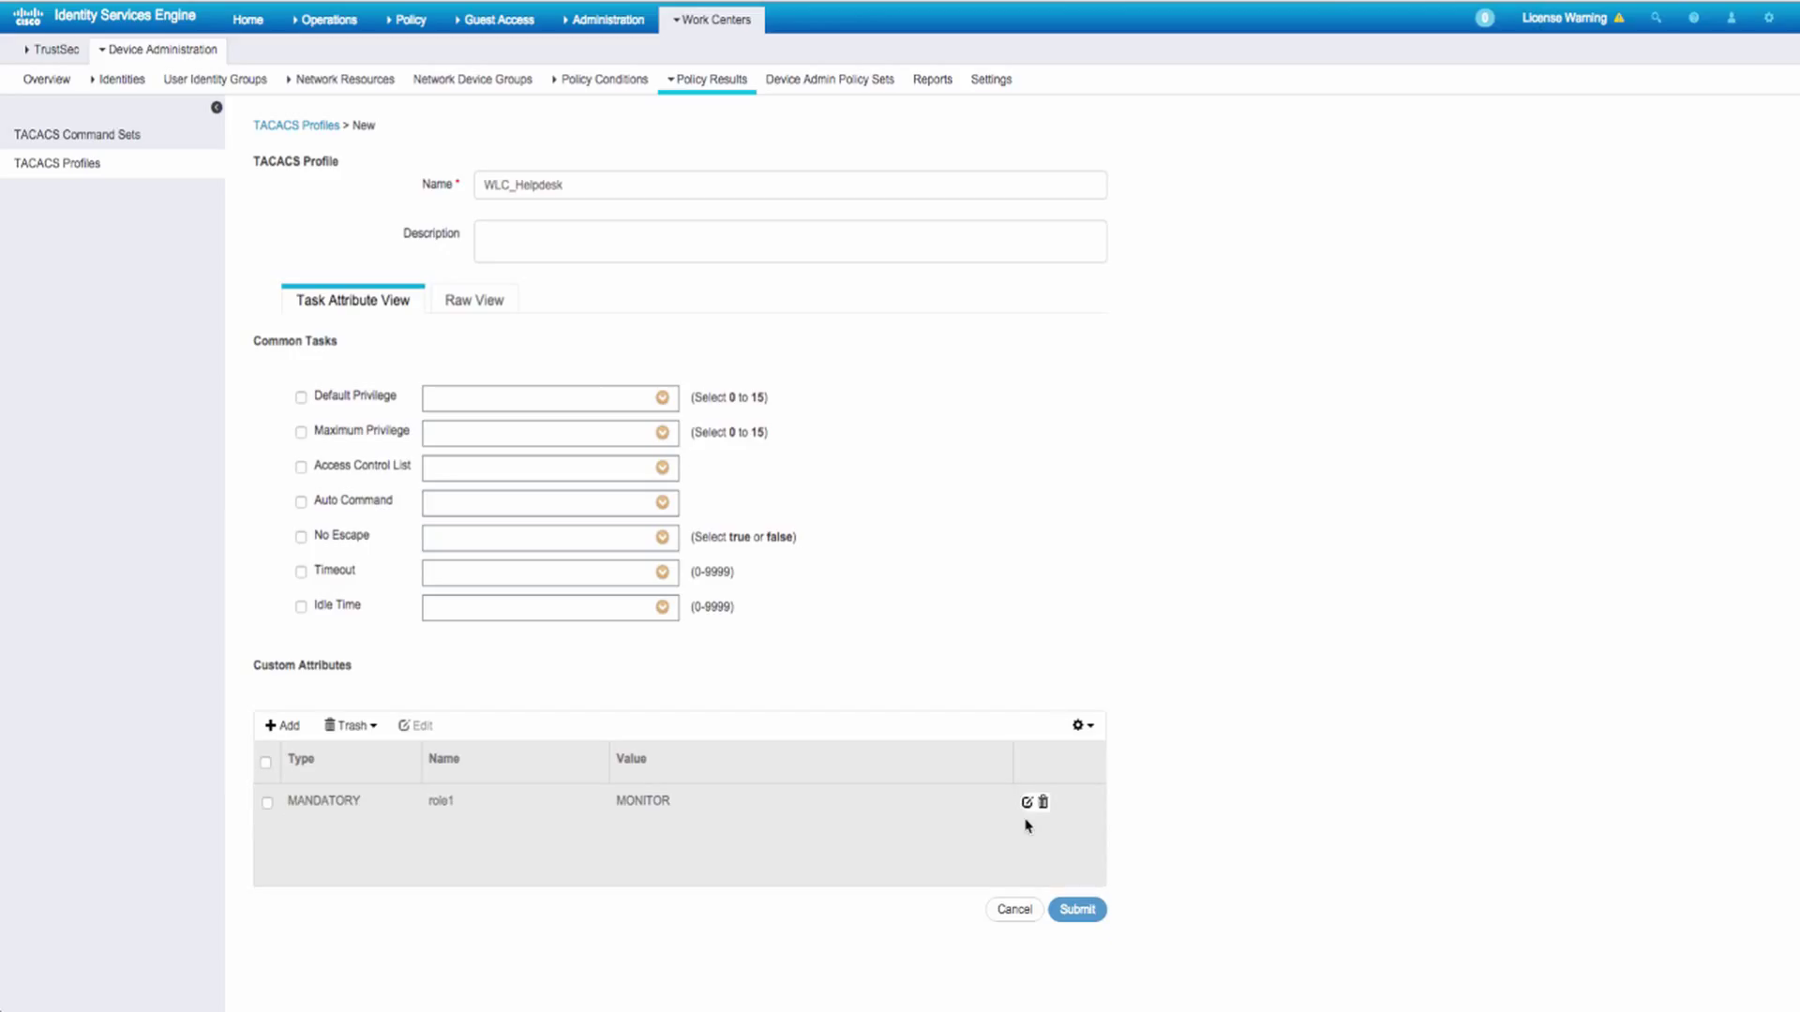
click(1092, 911)
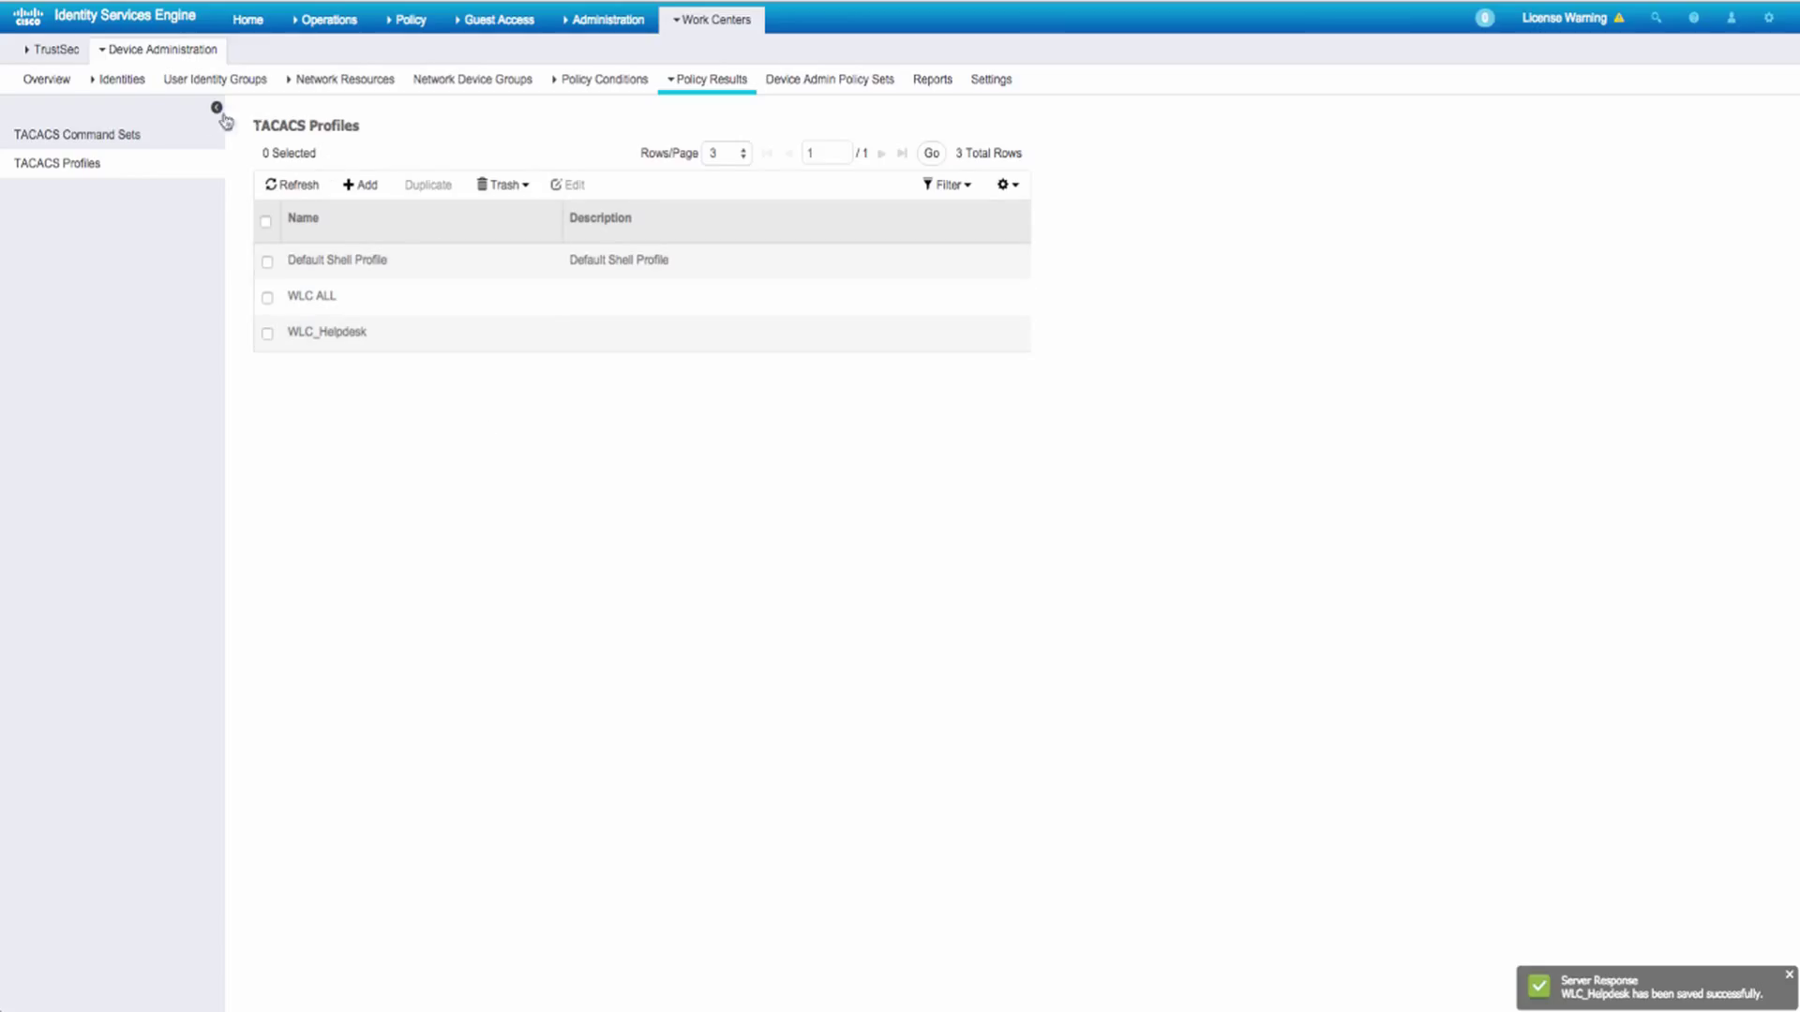
- Review the netops and helpdesk device-admin users, then go to Device Admin Policy Sets
click(121, 78)
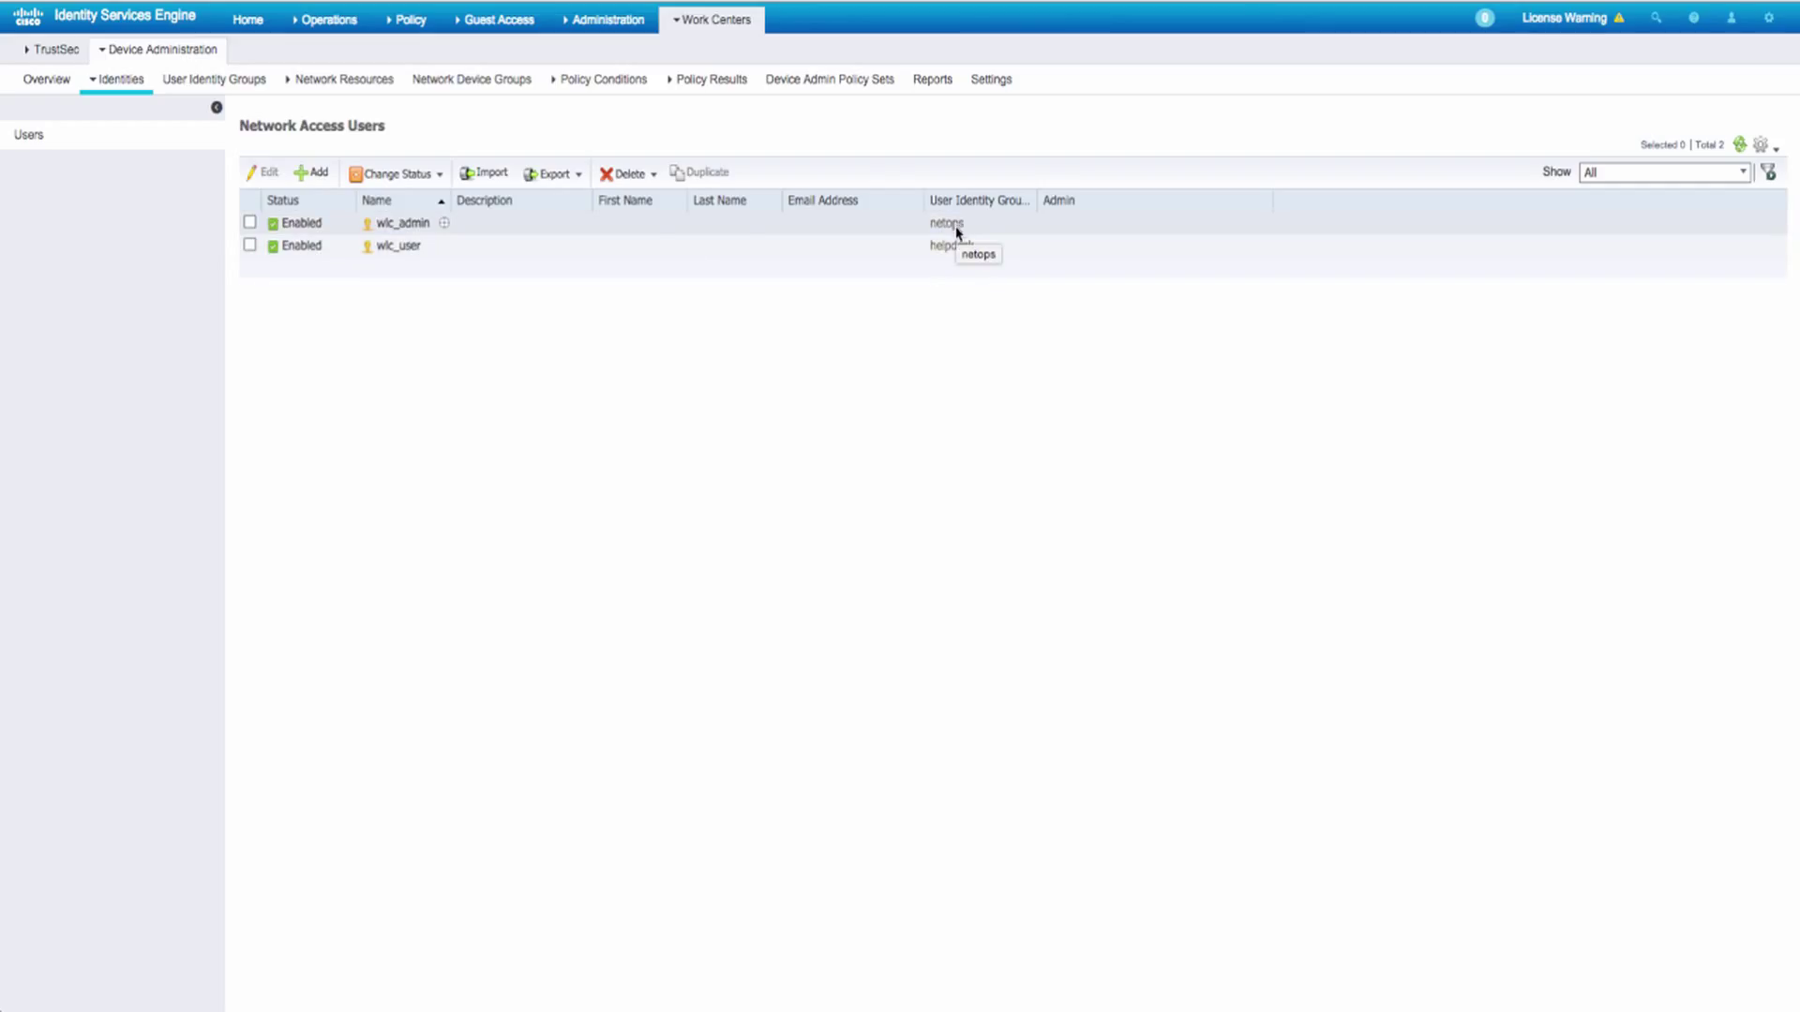
click(821, 79)
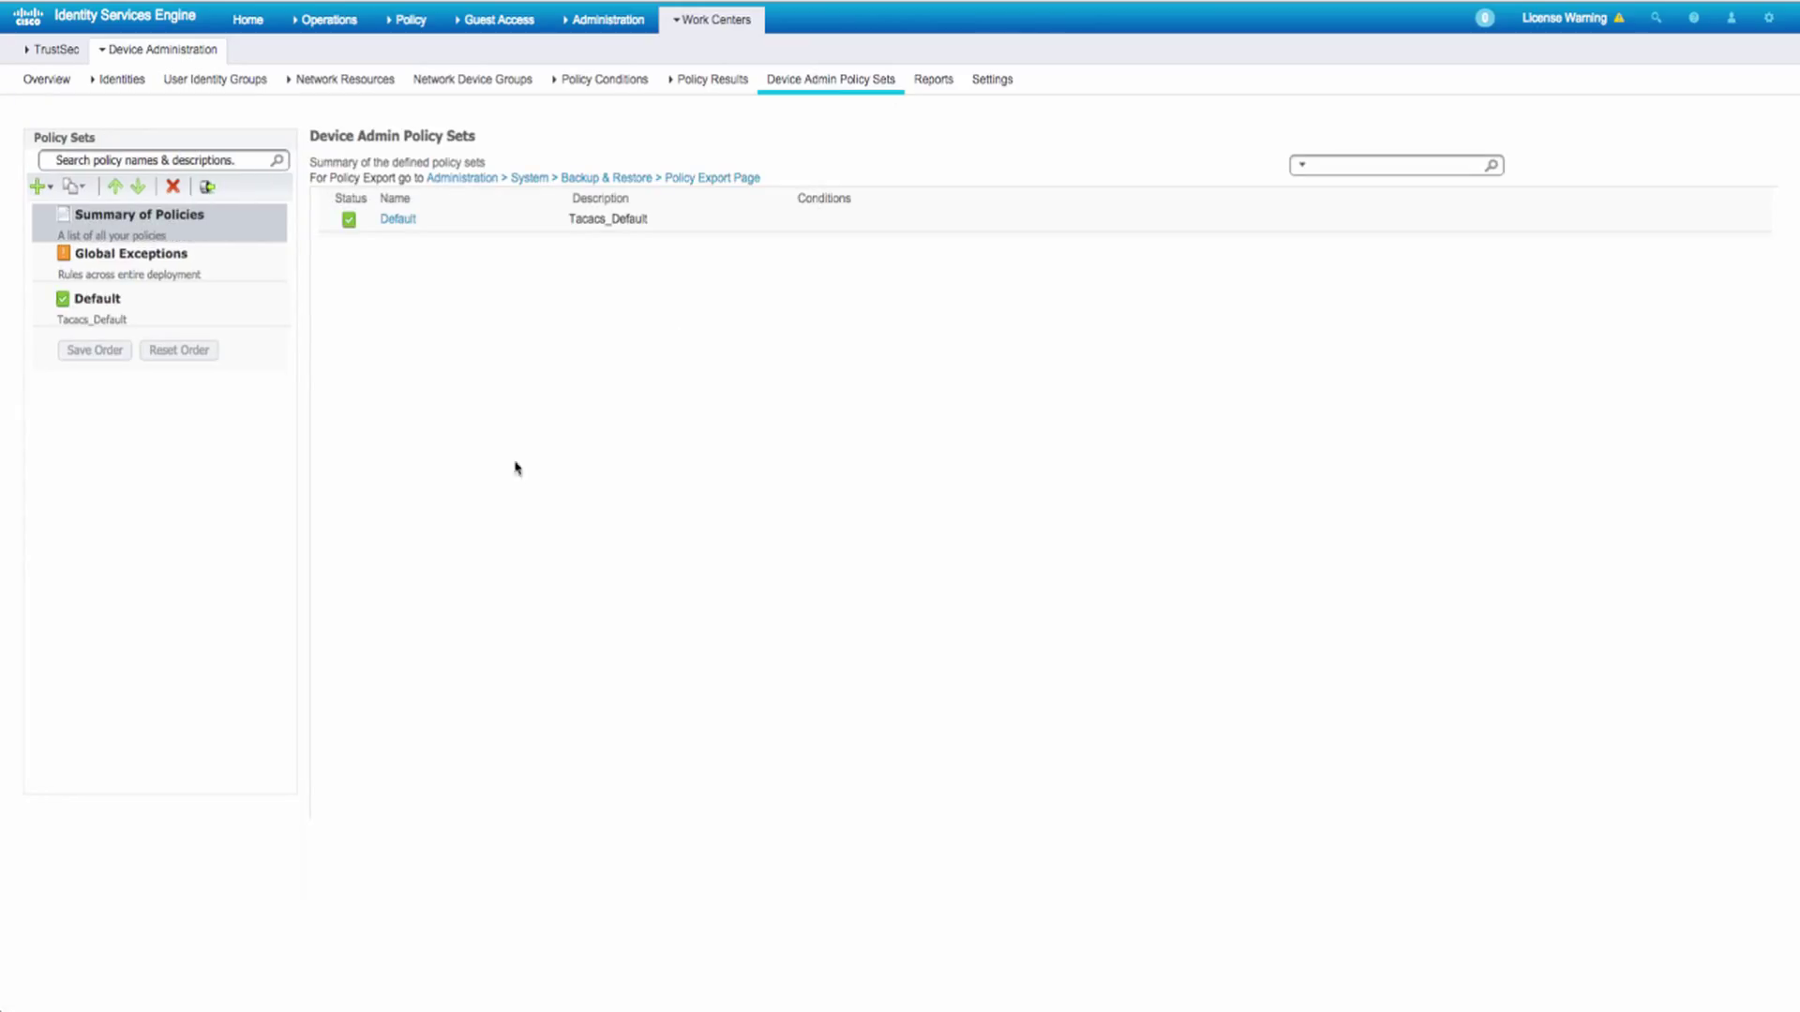
- Create a new policy set above Default and name it WLC
click(253, 314)
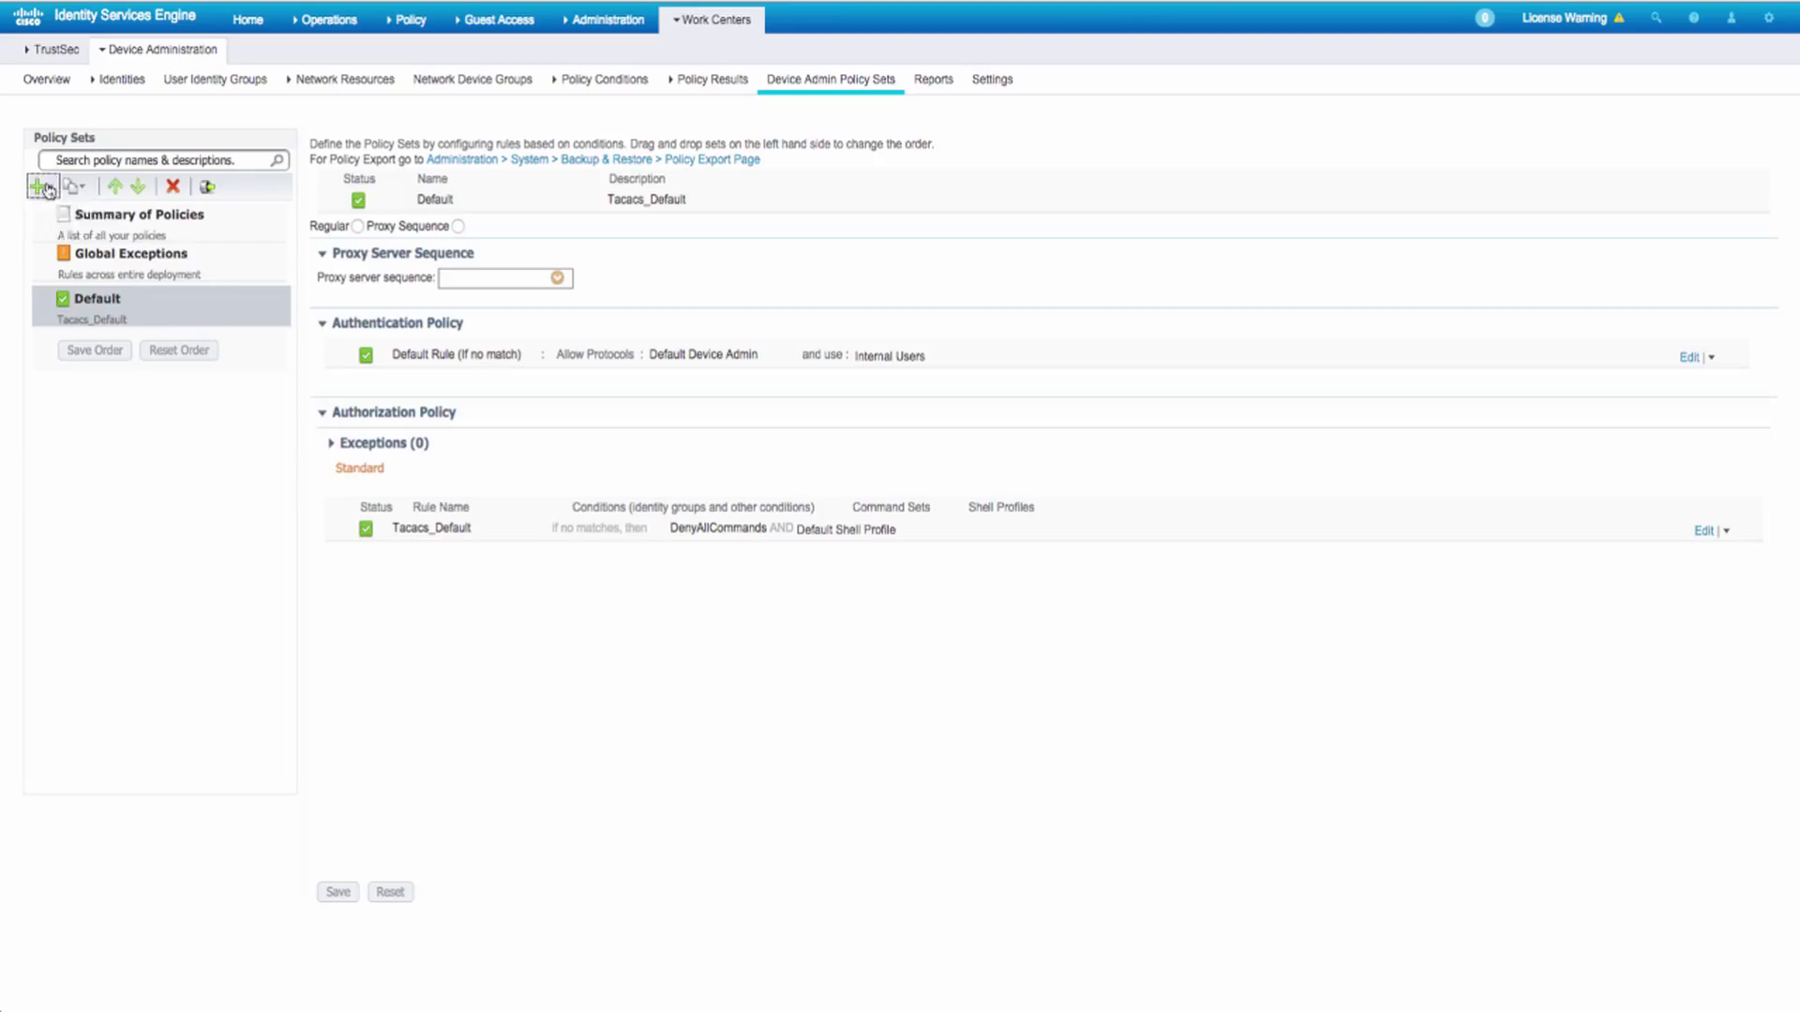
click(45, 187)
click(56, 209)
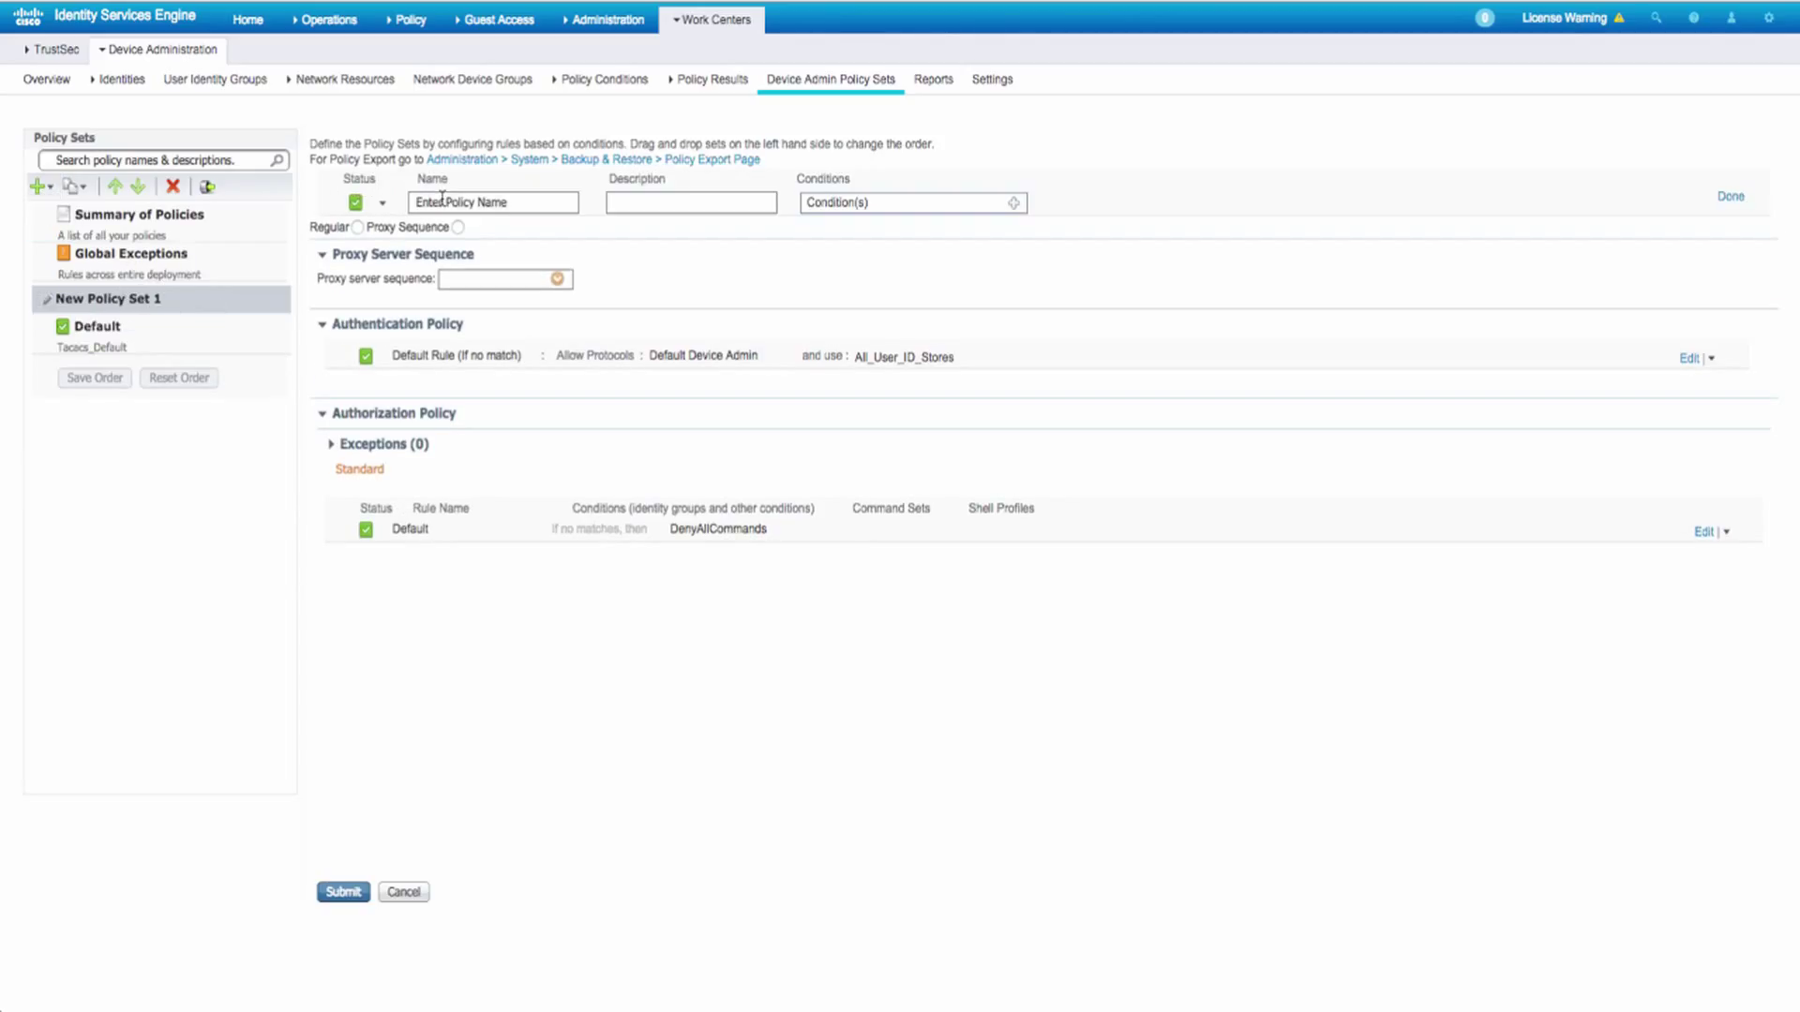
triple_click(510, 208)
text(WLC)
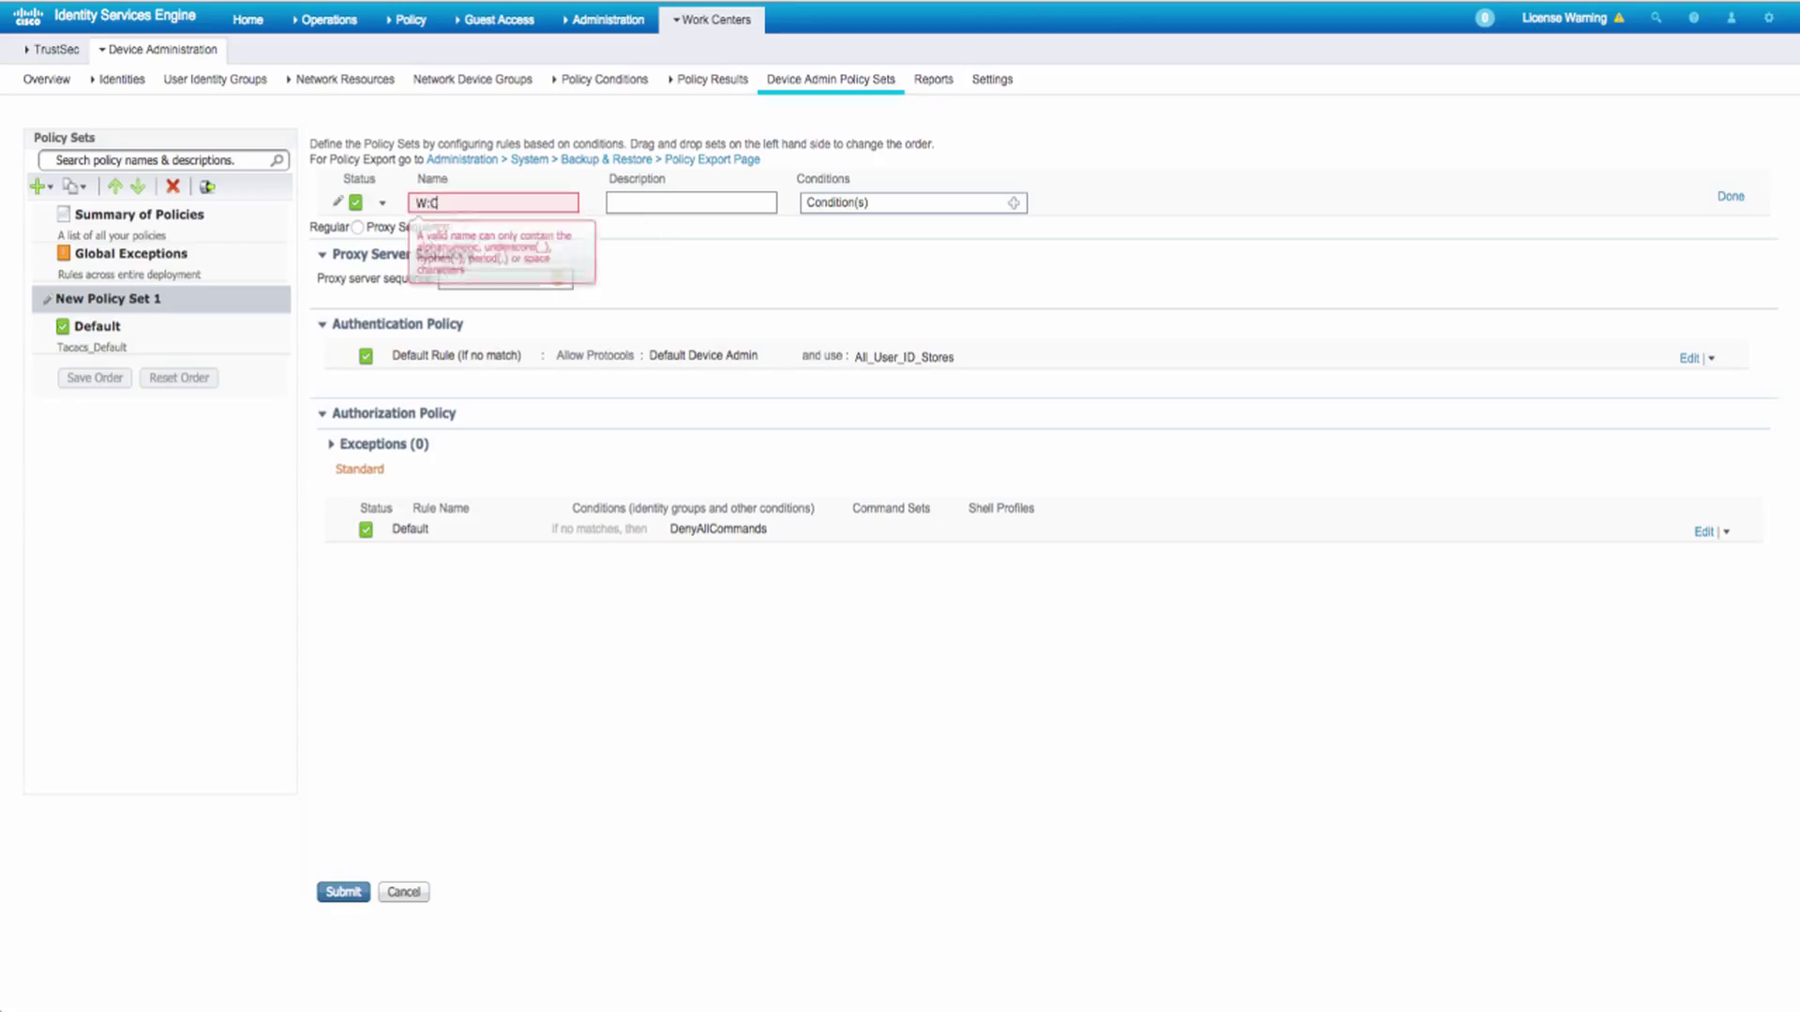
- Give the WLC policy set the condition DEVICE:Device Type Equals All Device Types#WLC
click(1013, 202)
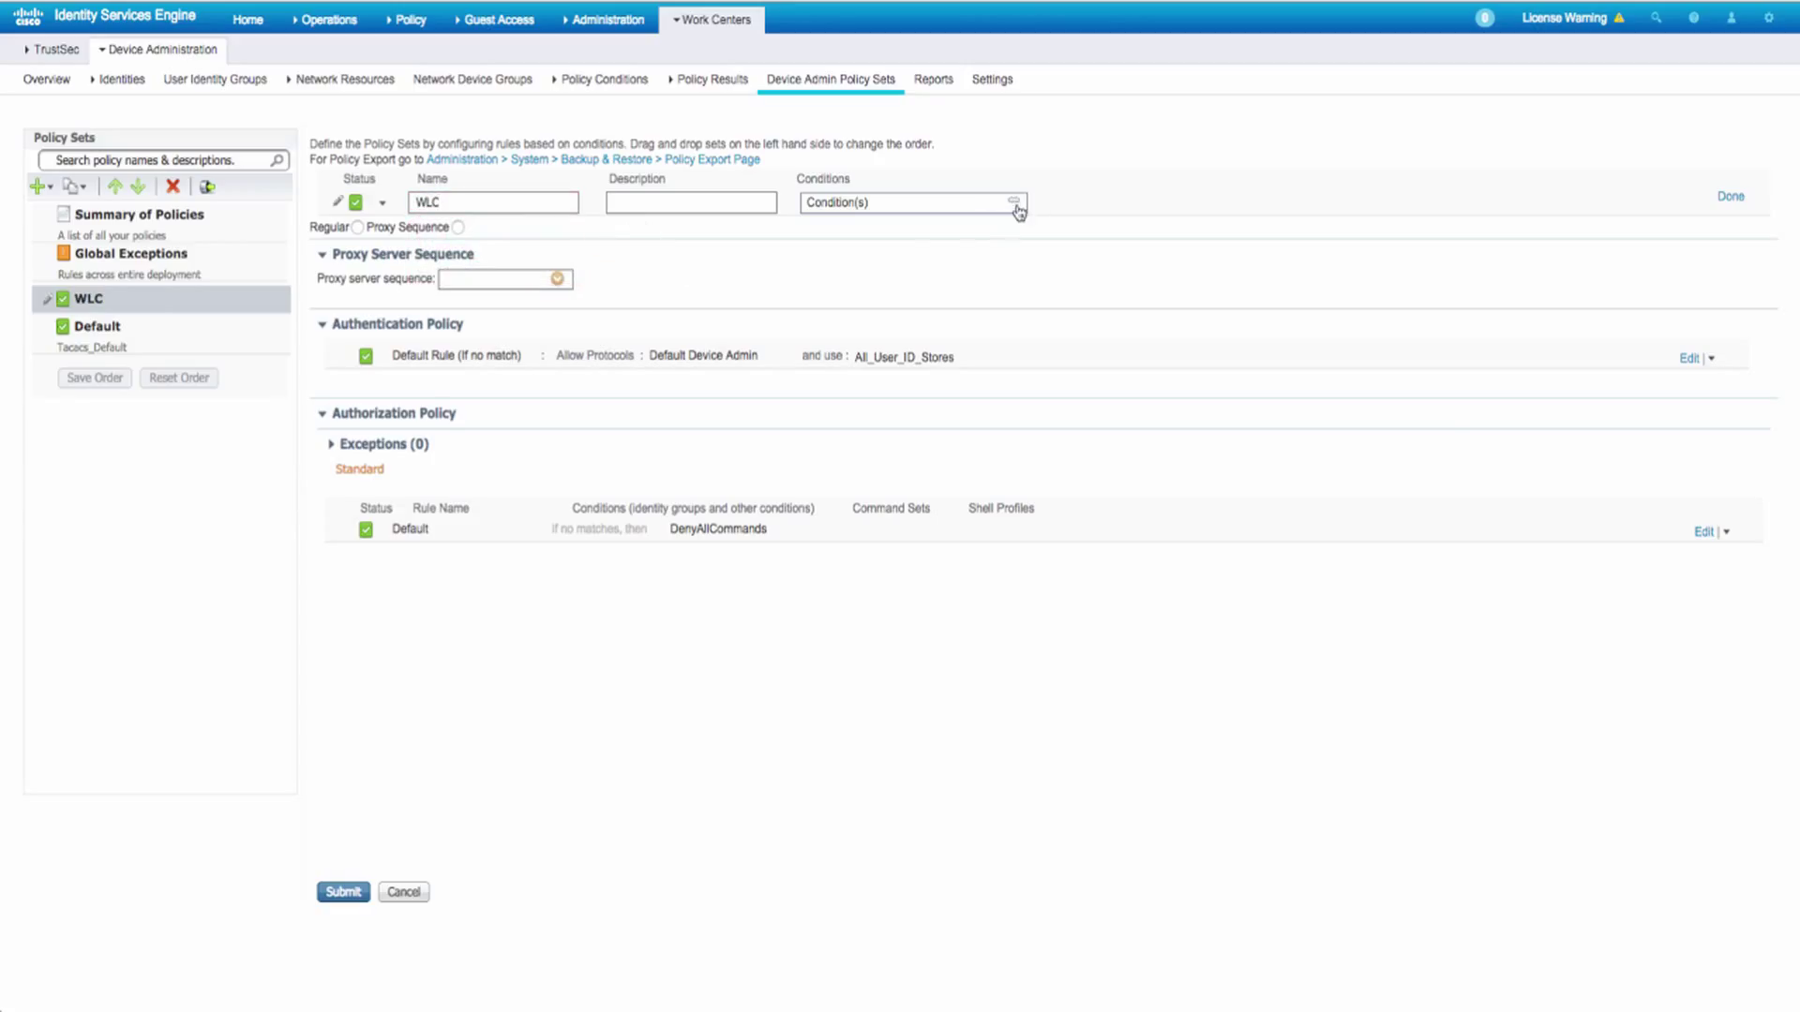
click(1172, 255)
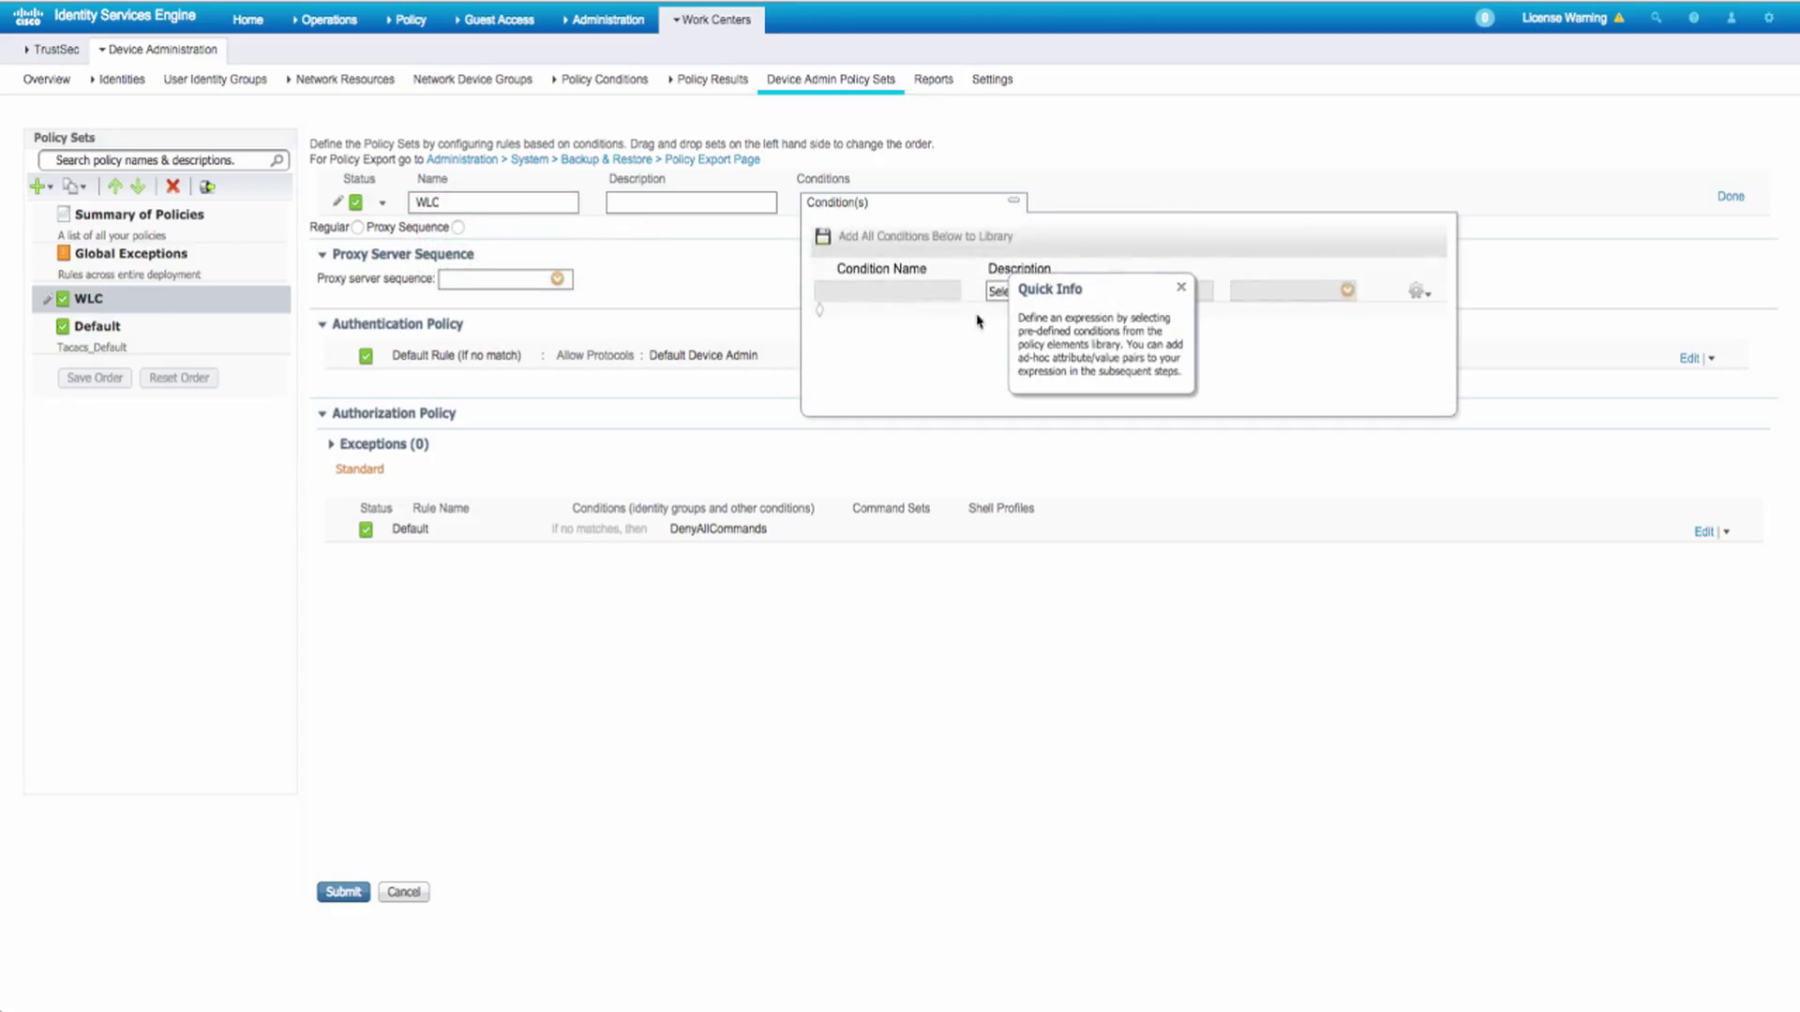
click(1181, 290)
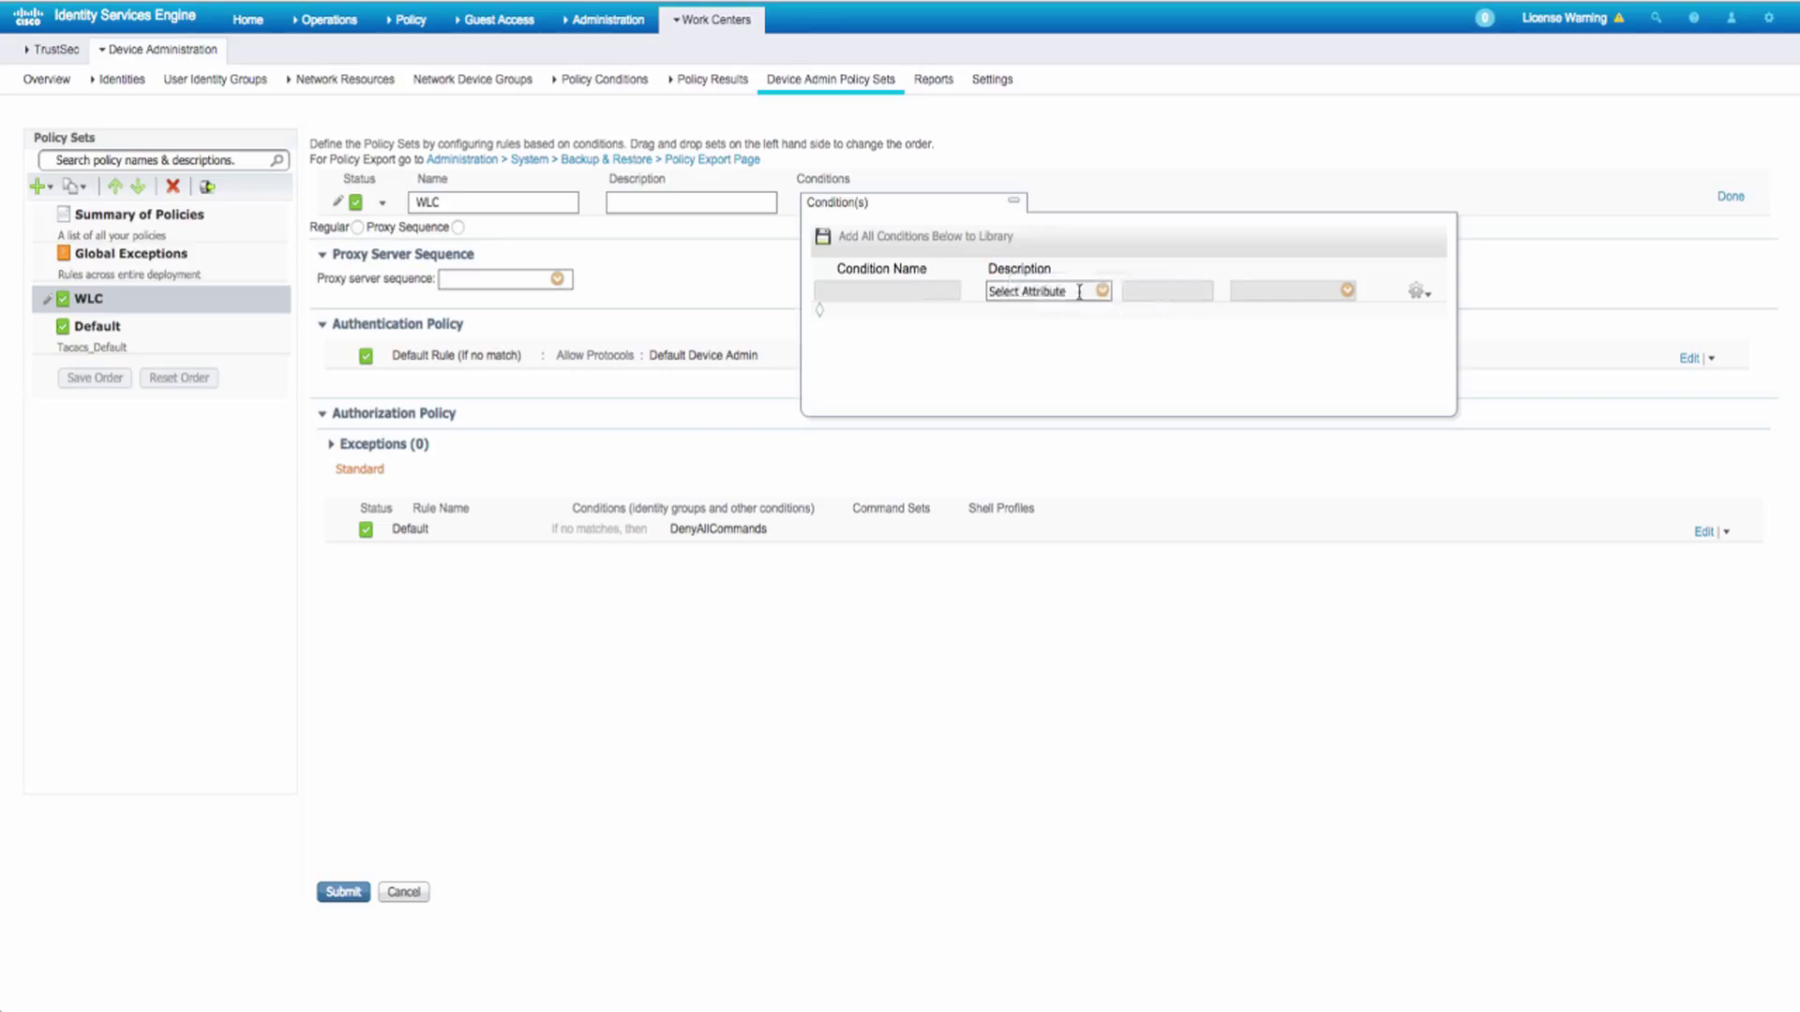
click(1015, 204)
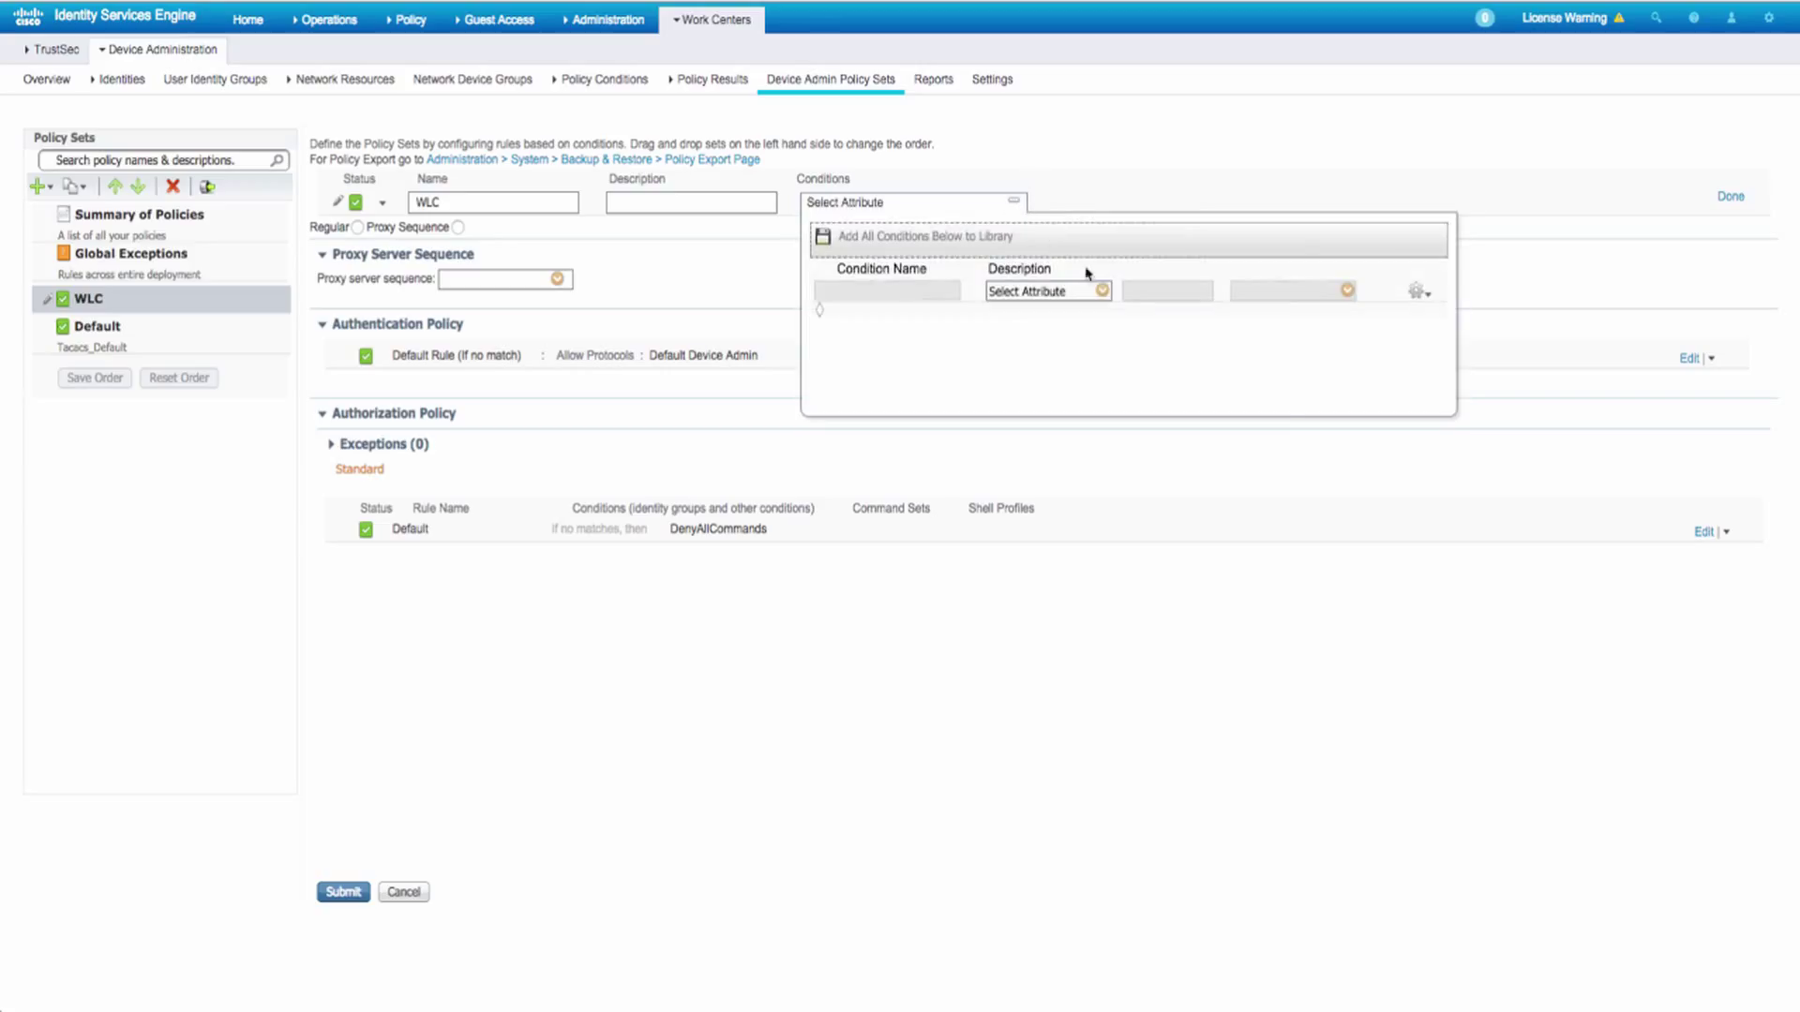
click(1102, 291)
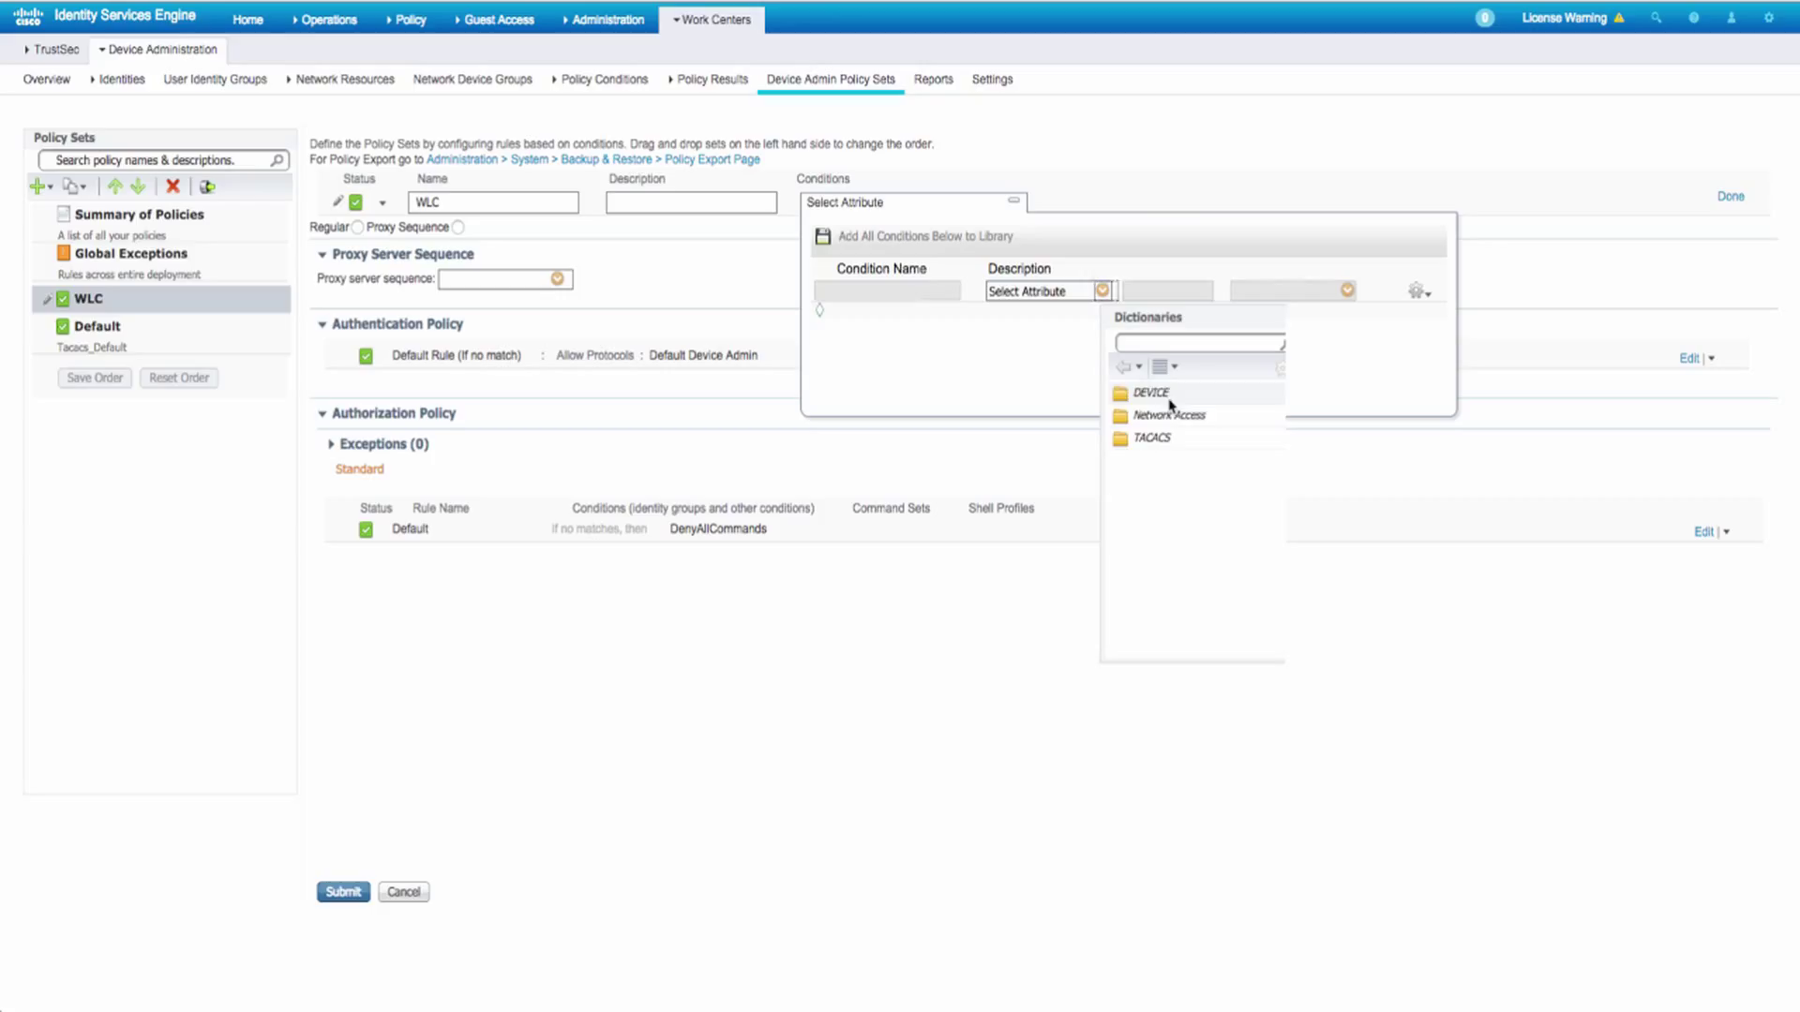
click(1151, 393)
click(1181, 482)
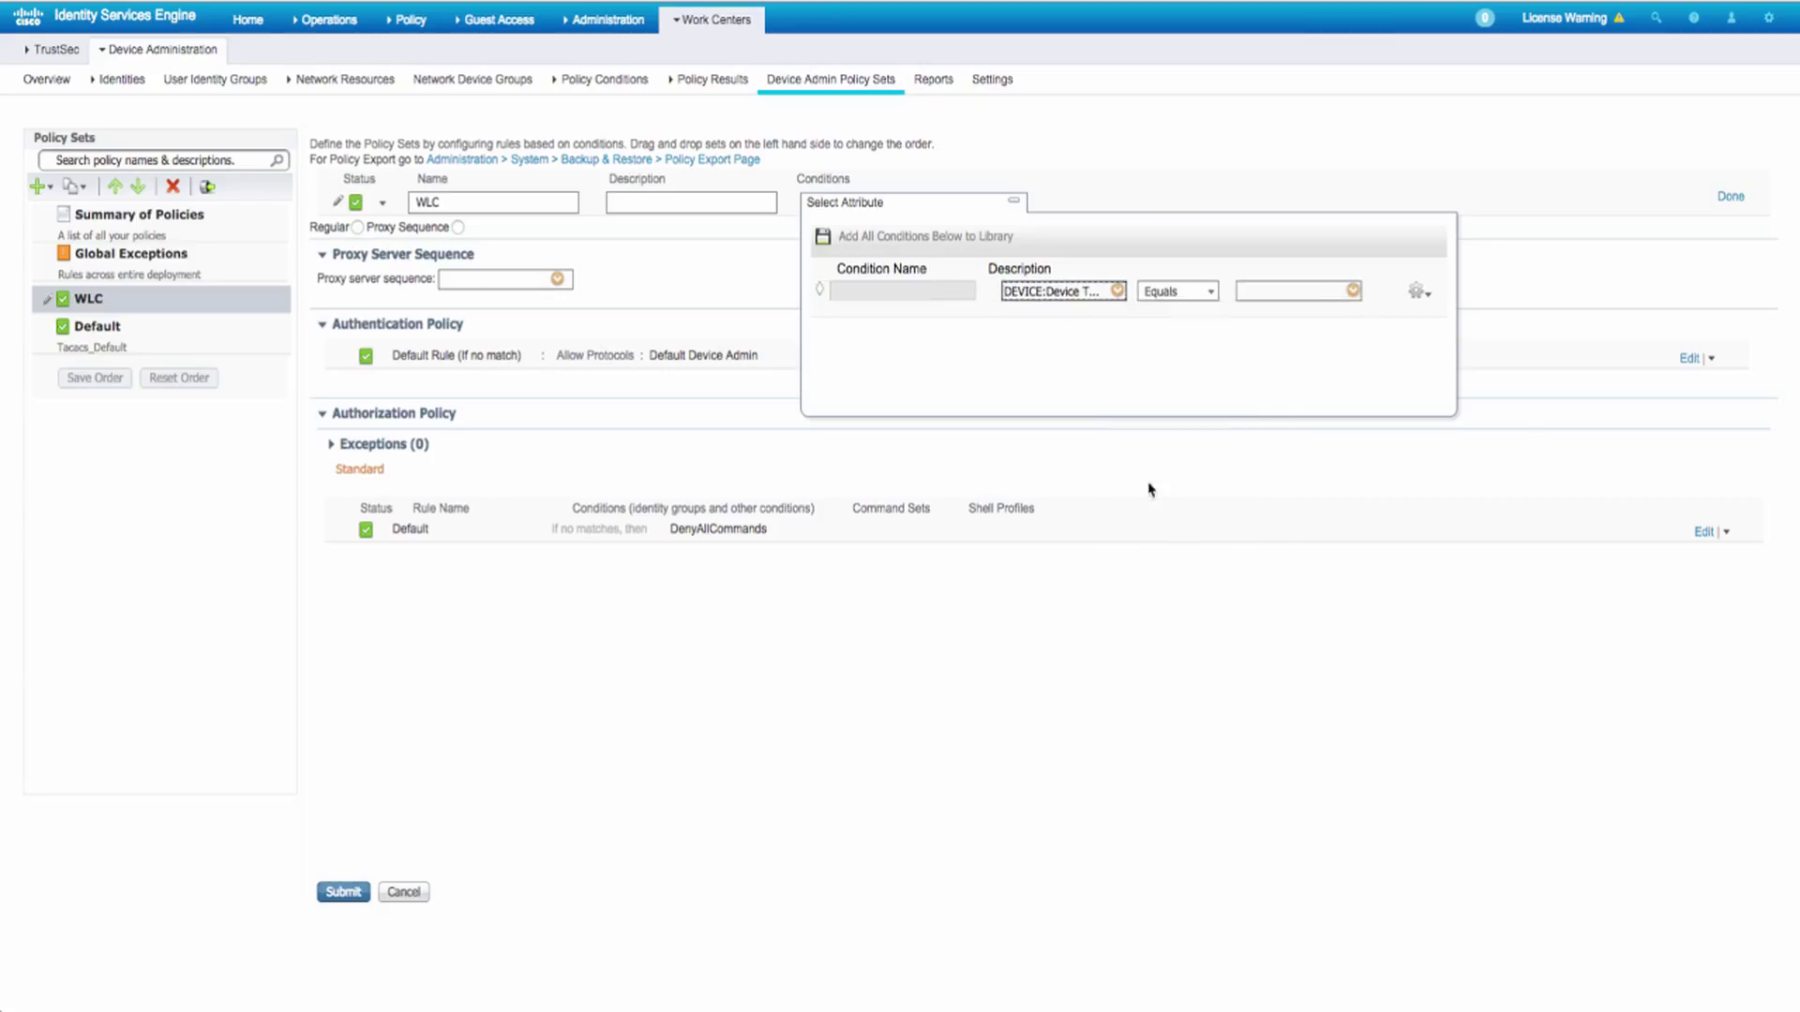
click(1353, 290)
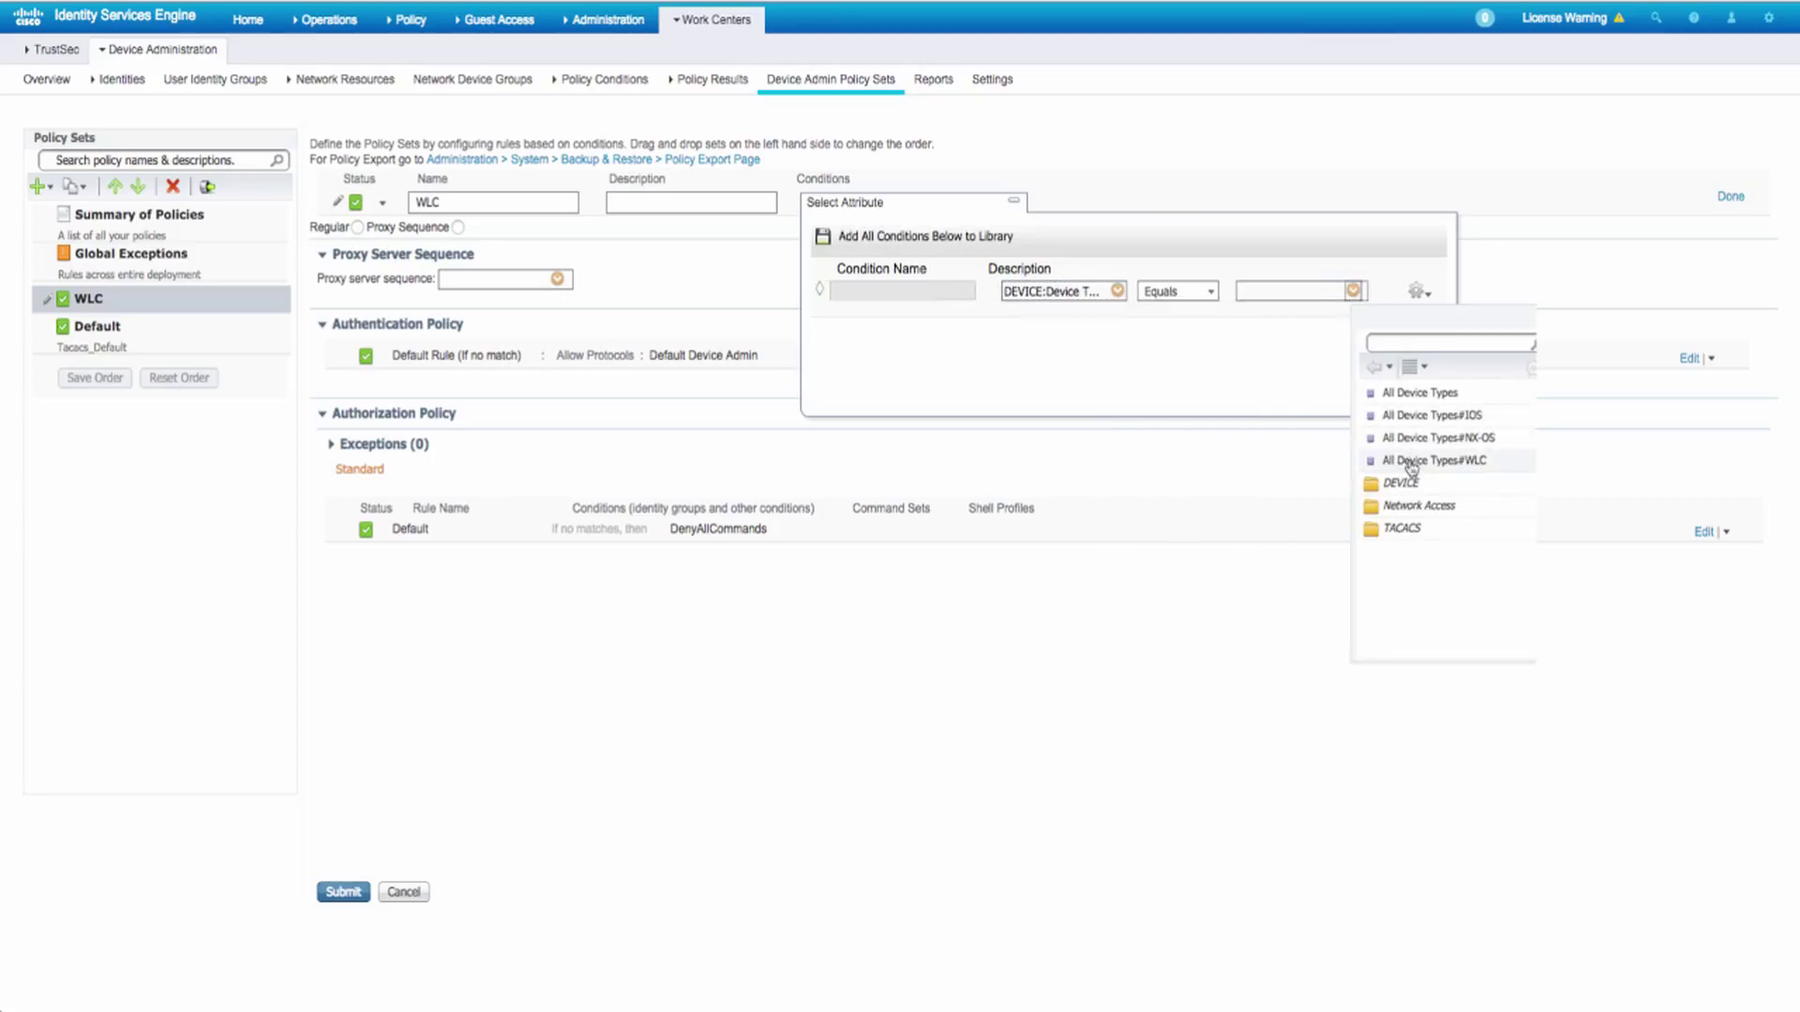
click(1410, 466)
- Set the WLC policy set's default authentication rule to use Internal Users
click(745, 339)
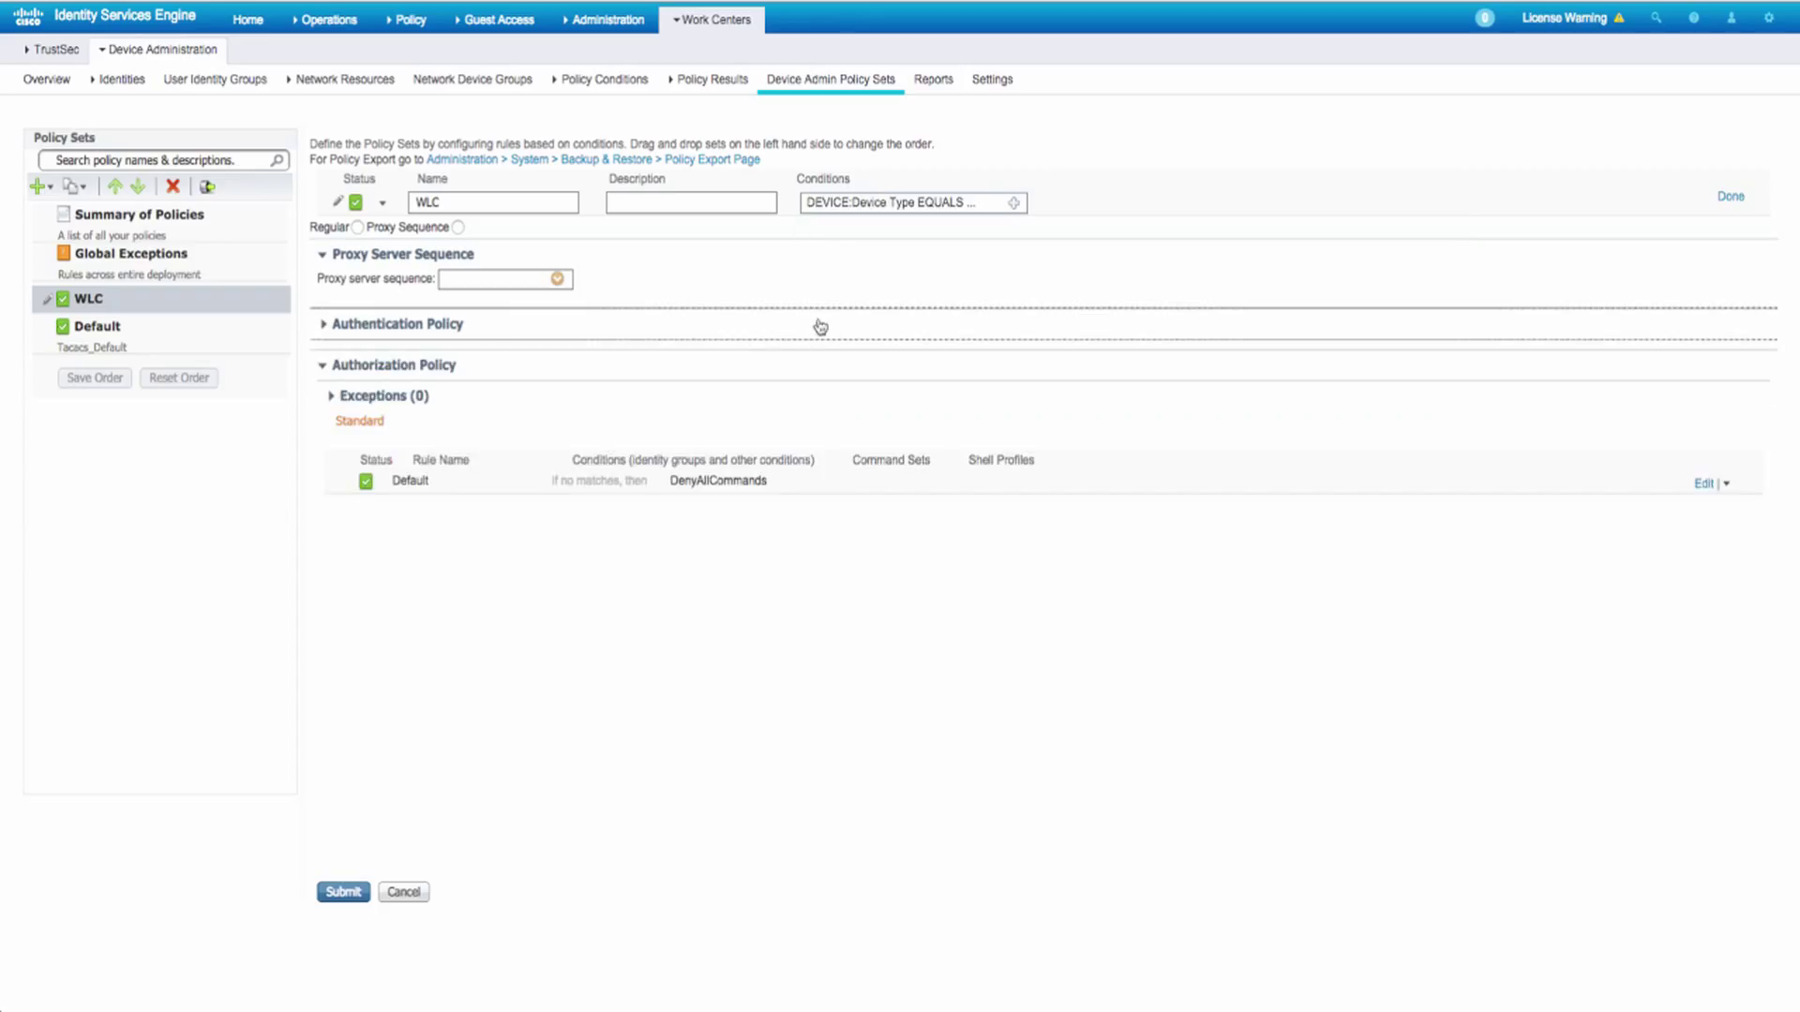
click(910, 364)
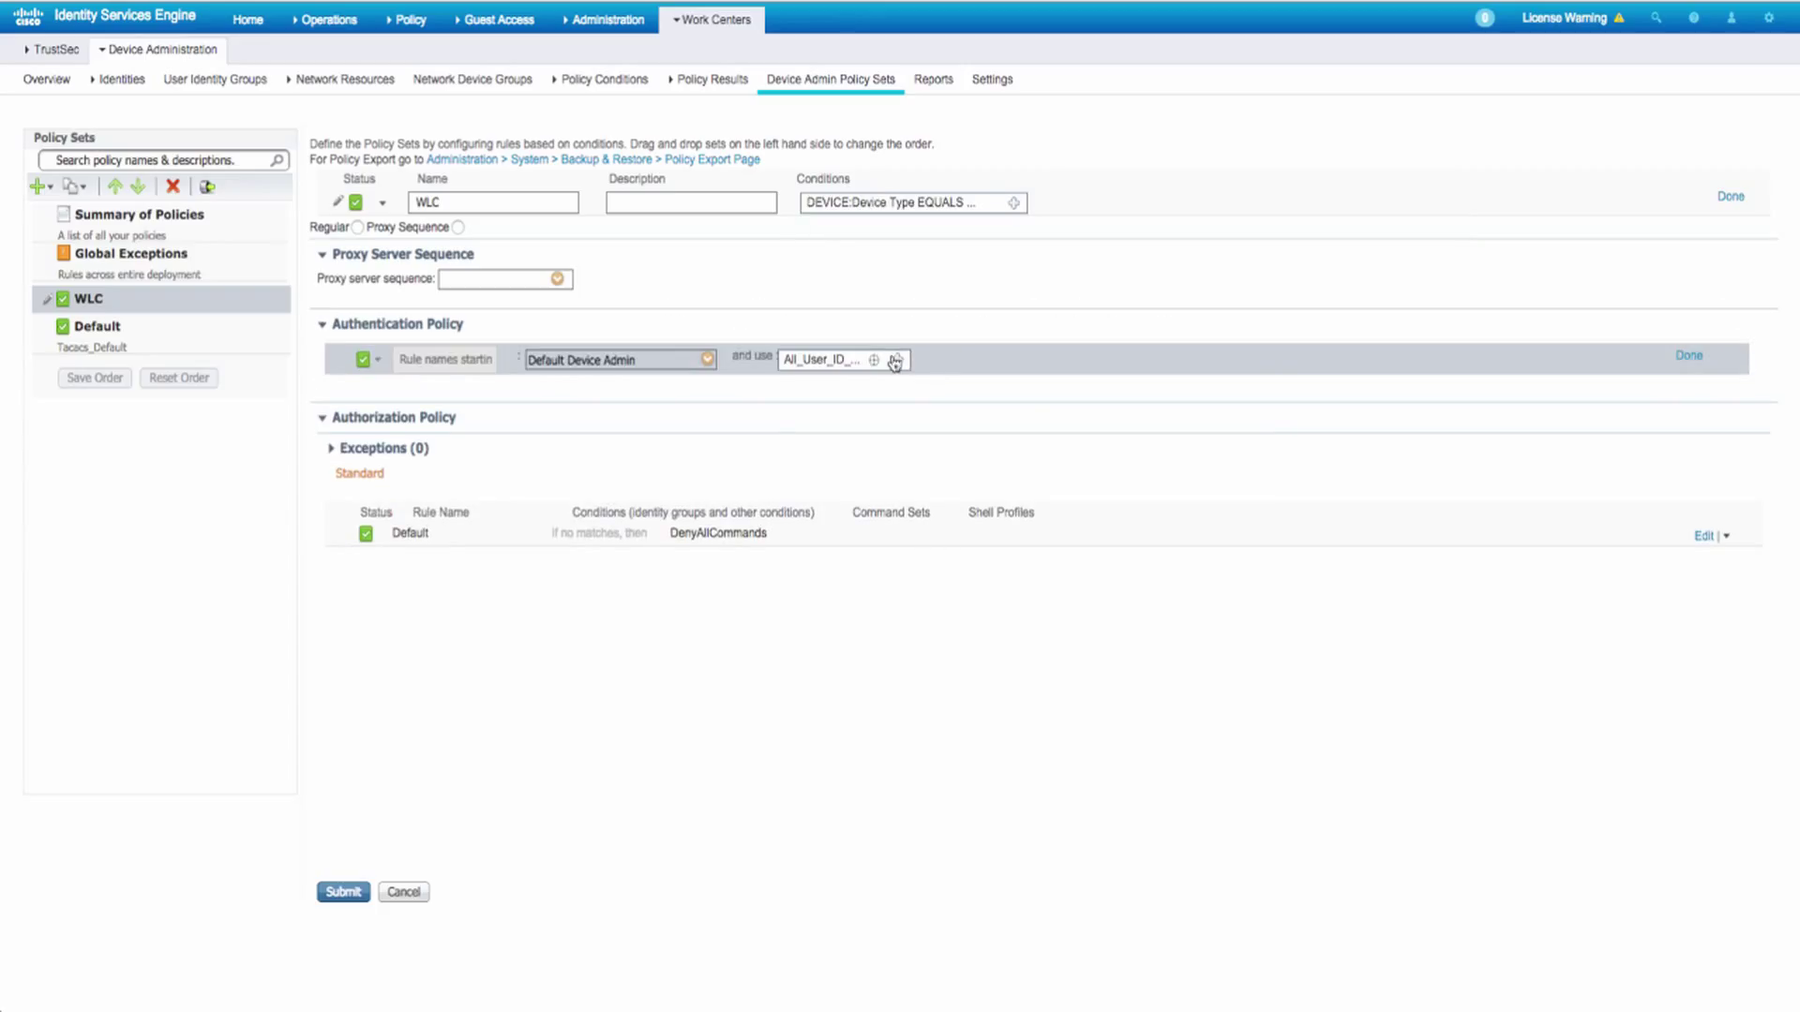
click(895, 359)
click(1130, 391)
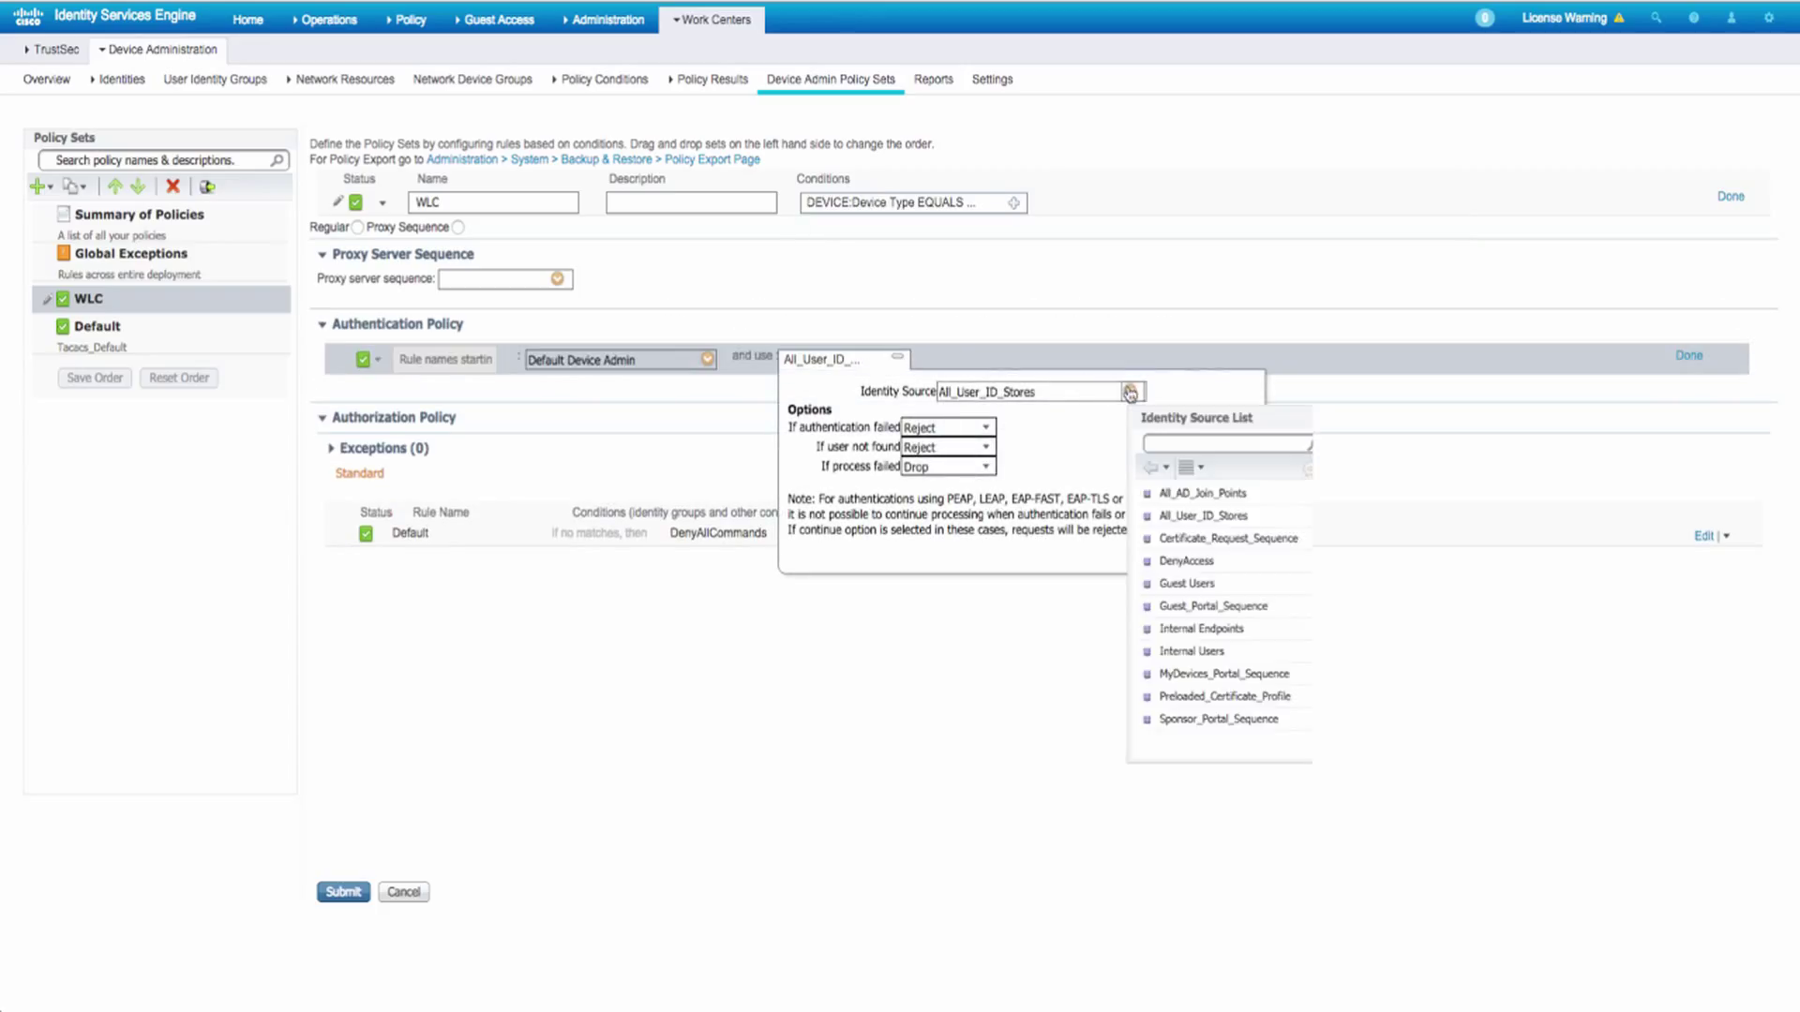
click(1183, 651)
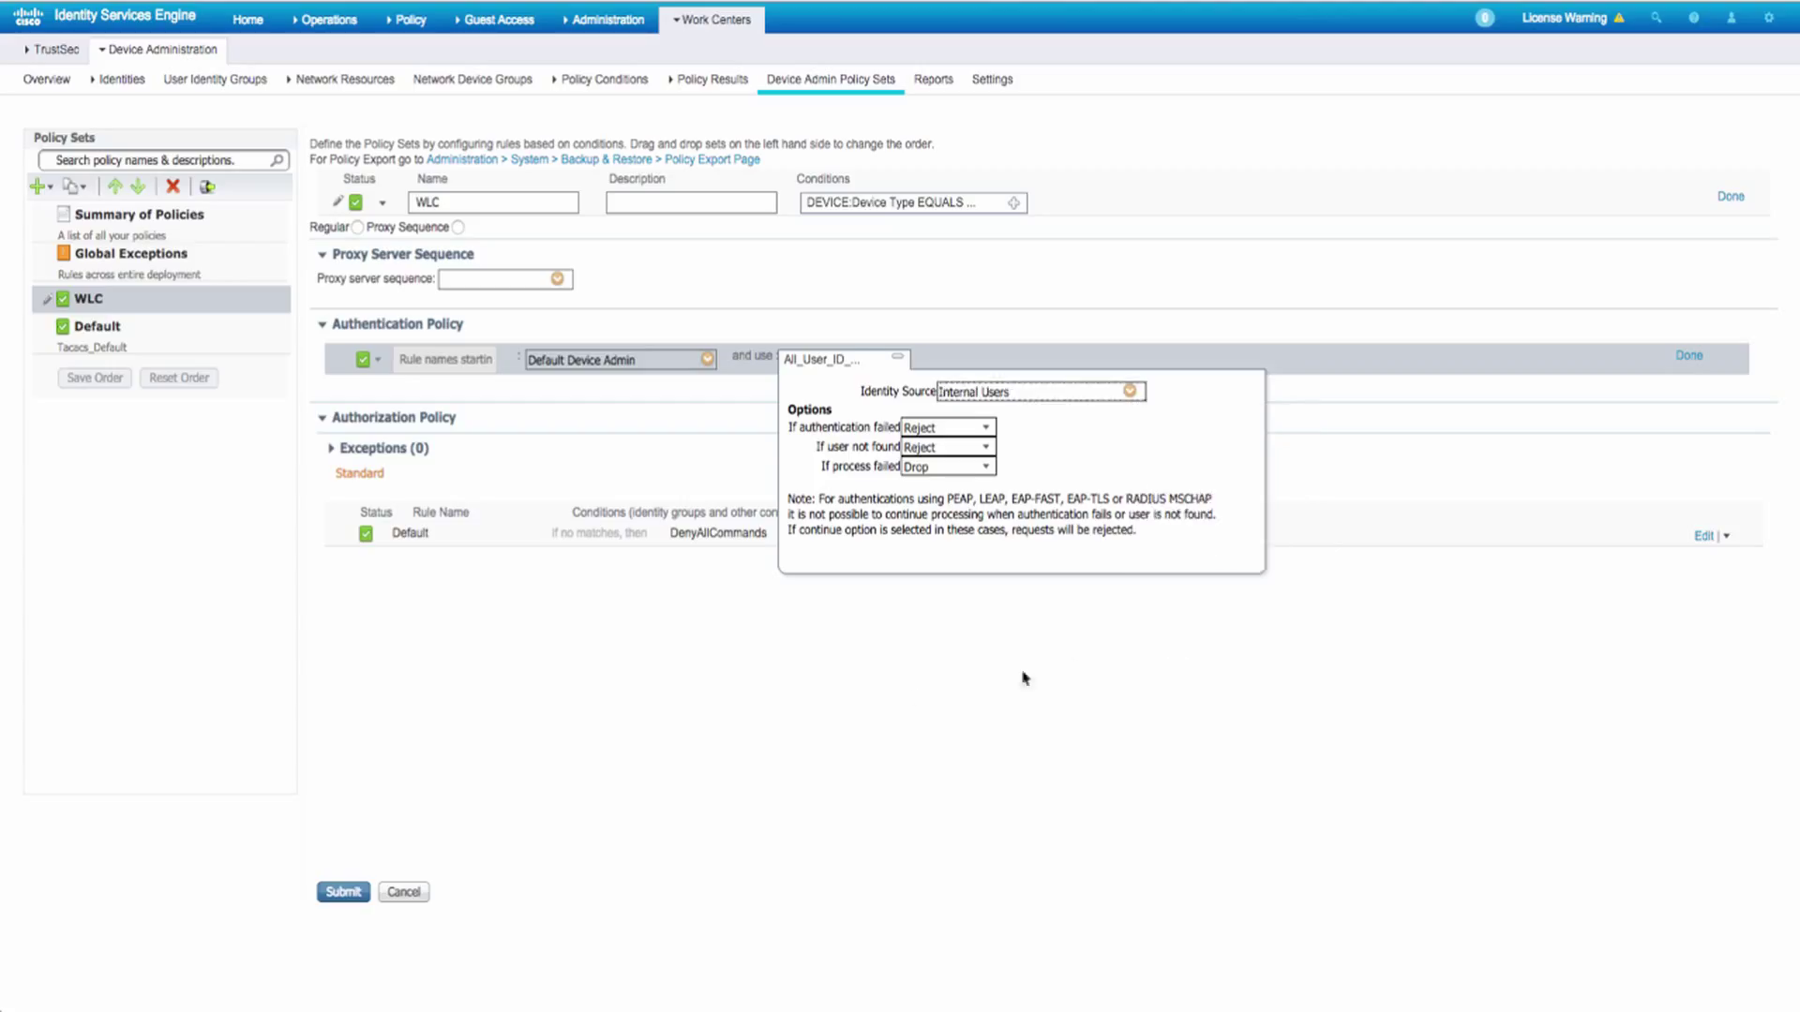
- Add a WLC Admin authorization rule above Default giving netops the WLC ALL shell profile
click(1727, 537)
click(1699, 547)
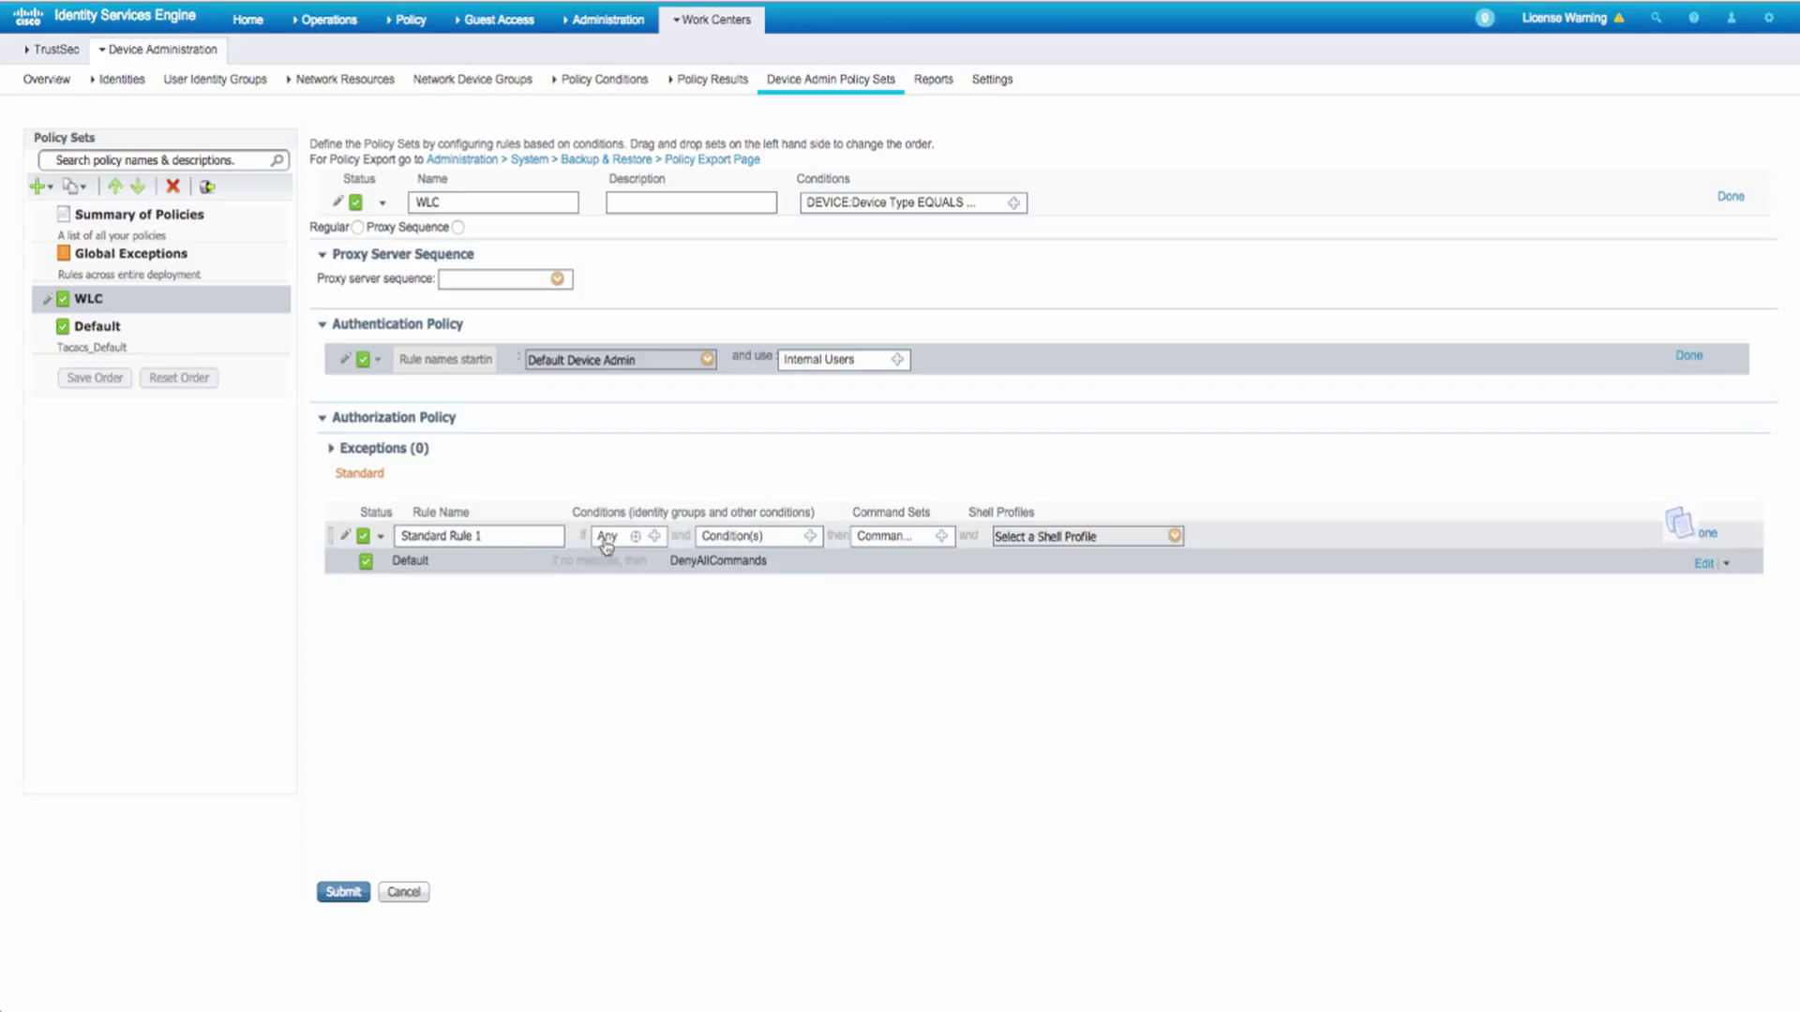
triple_click(526, 536)
text(WLC Admin)
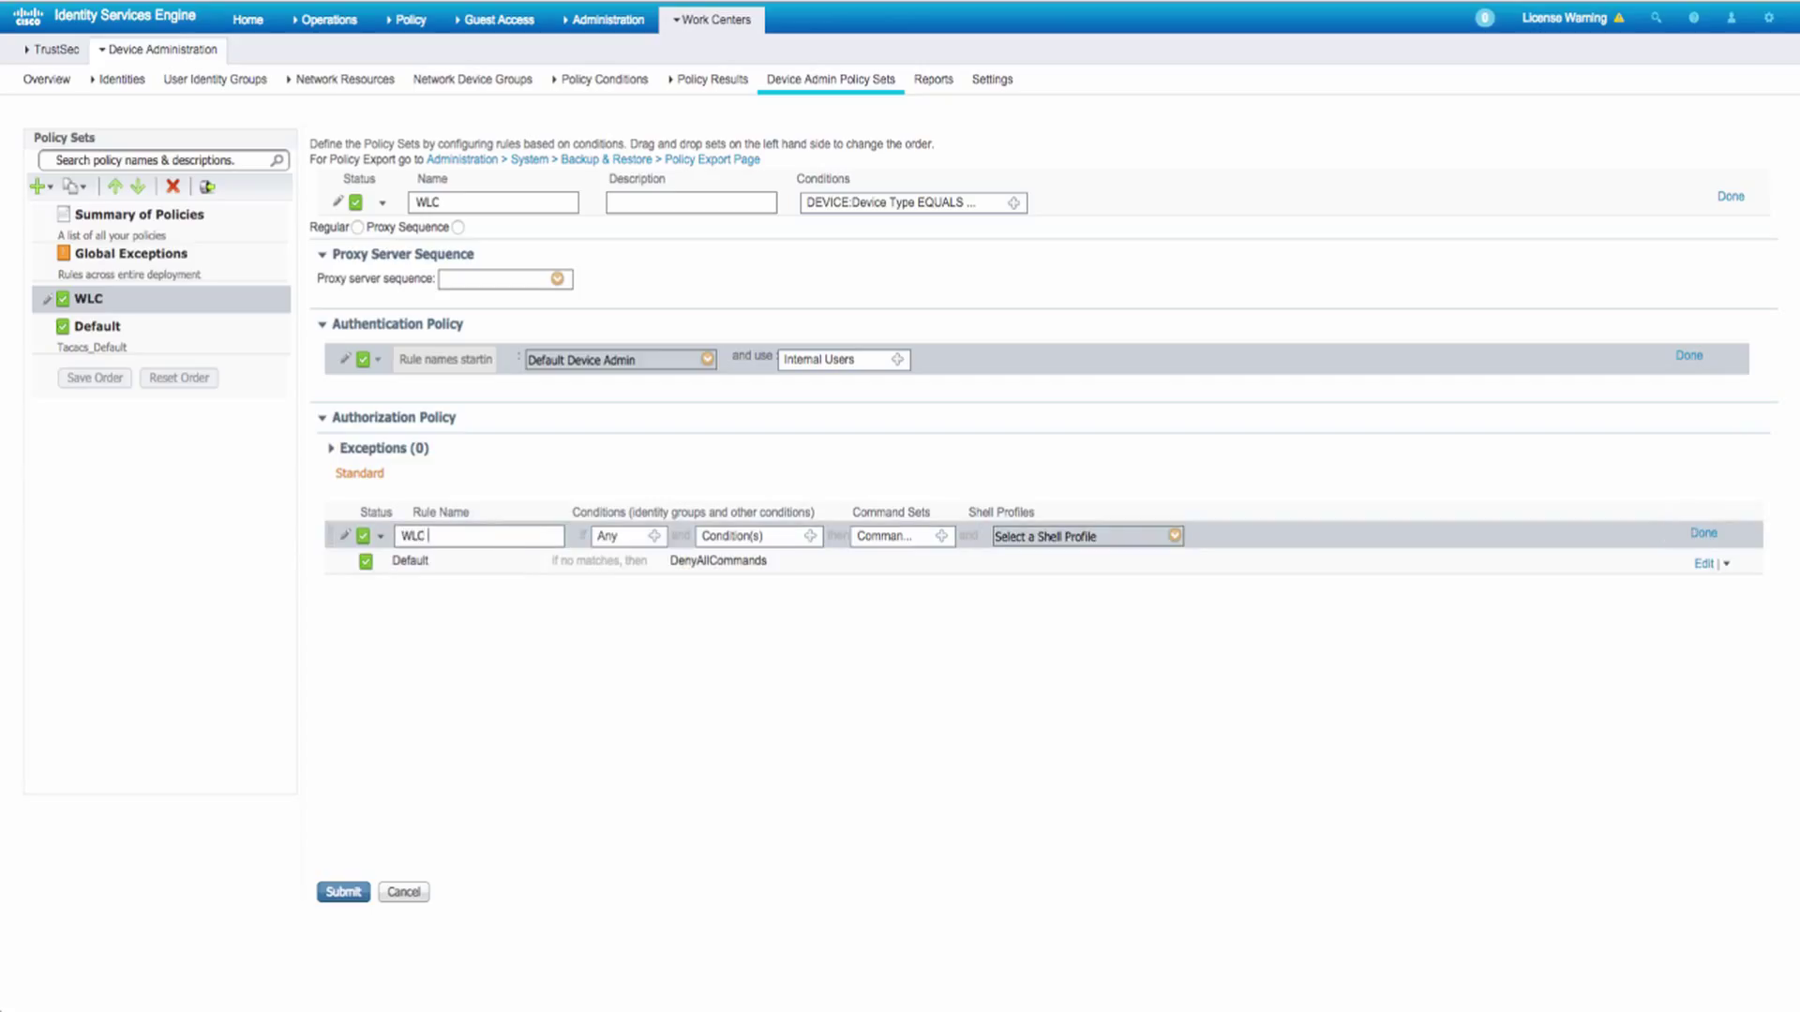
click(653, 535)
click(798, 578)
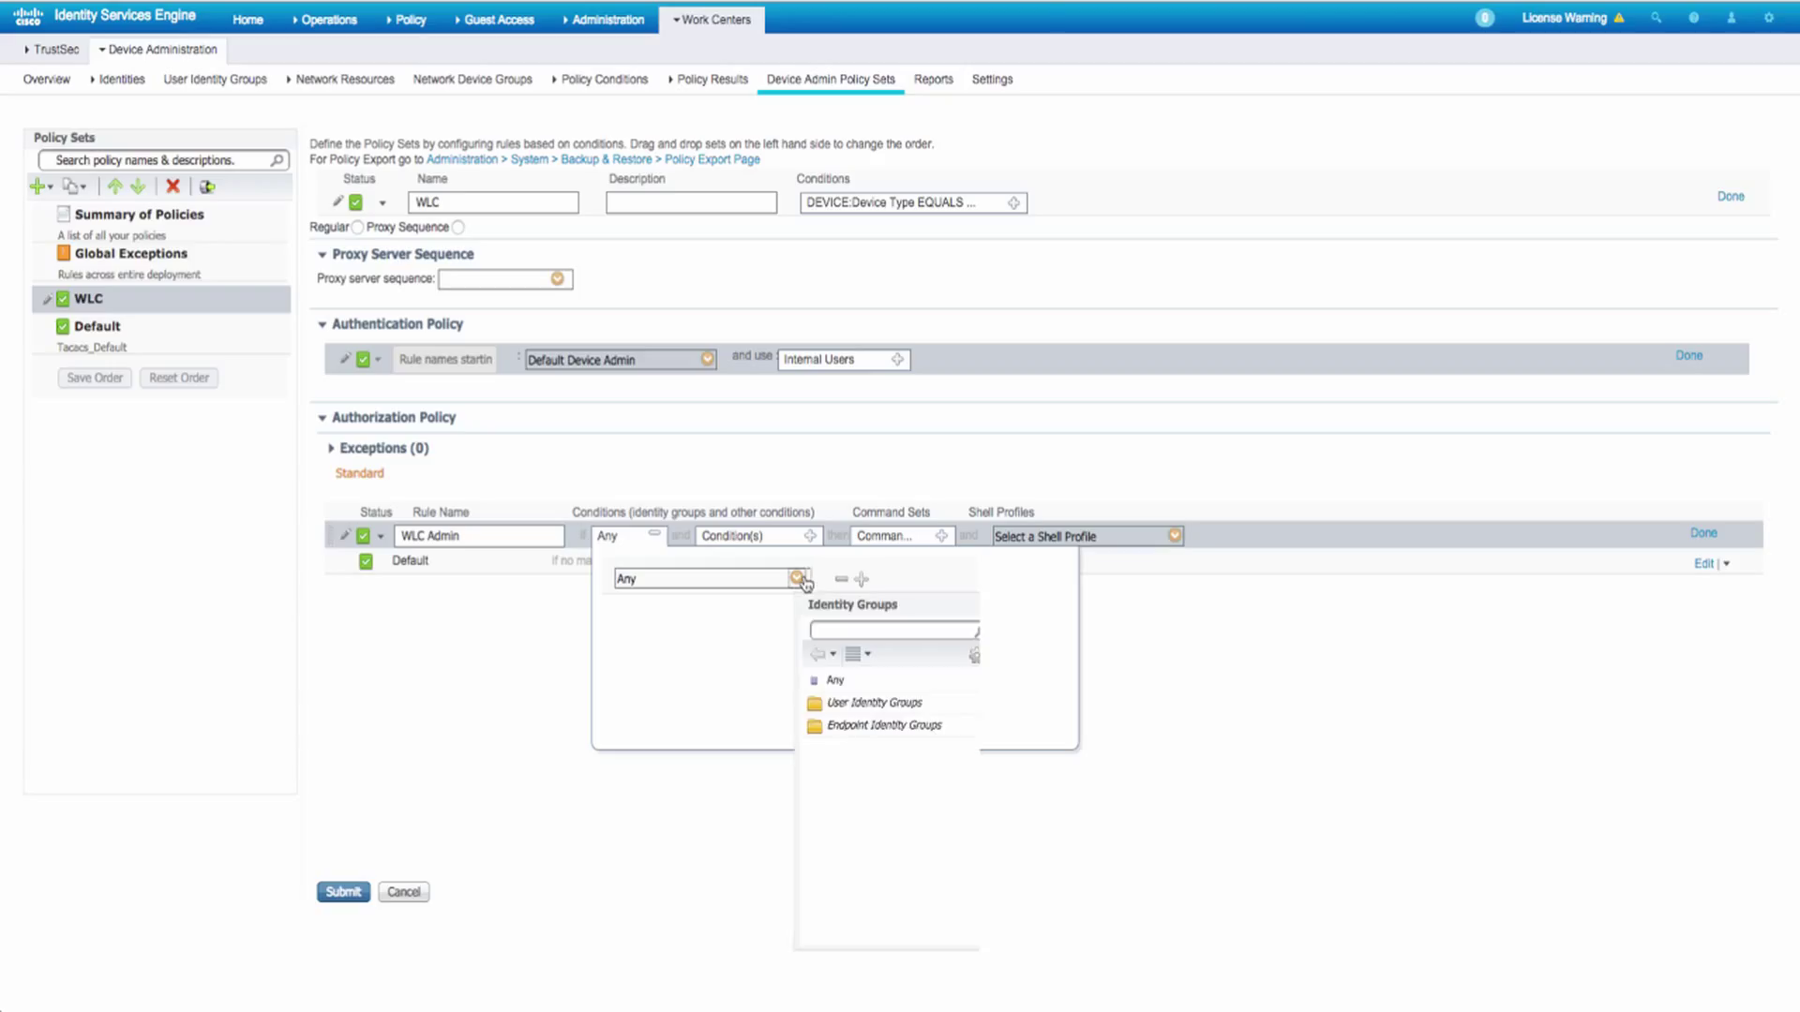
click(872, 703)
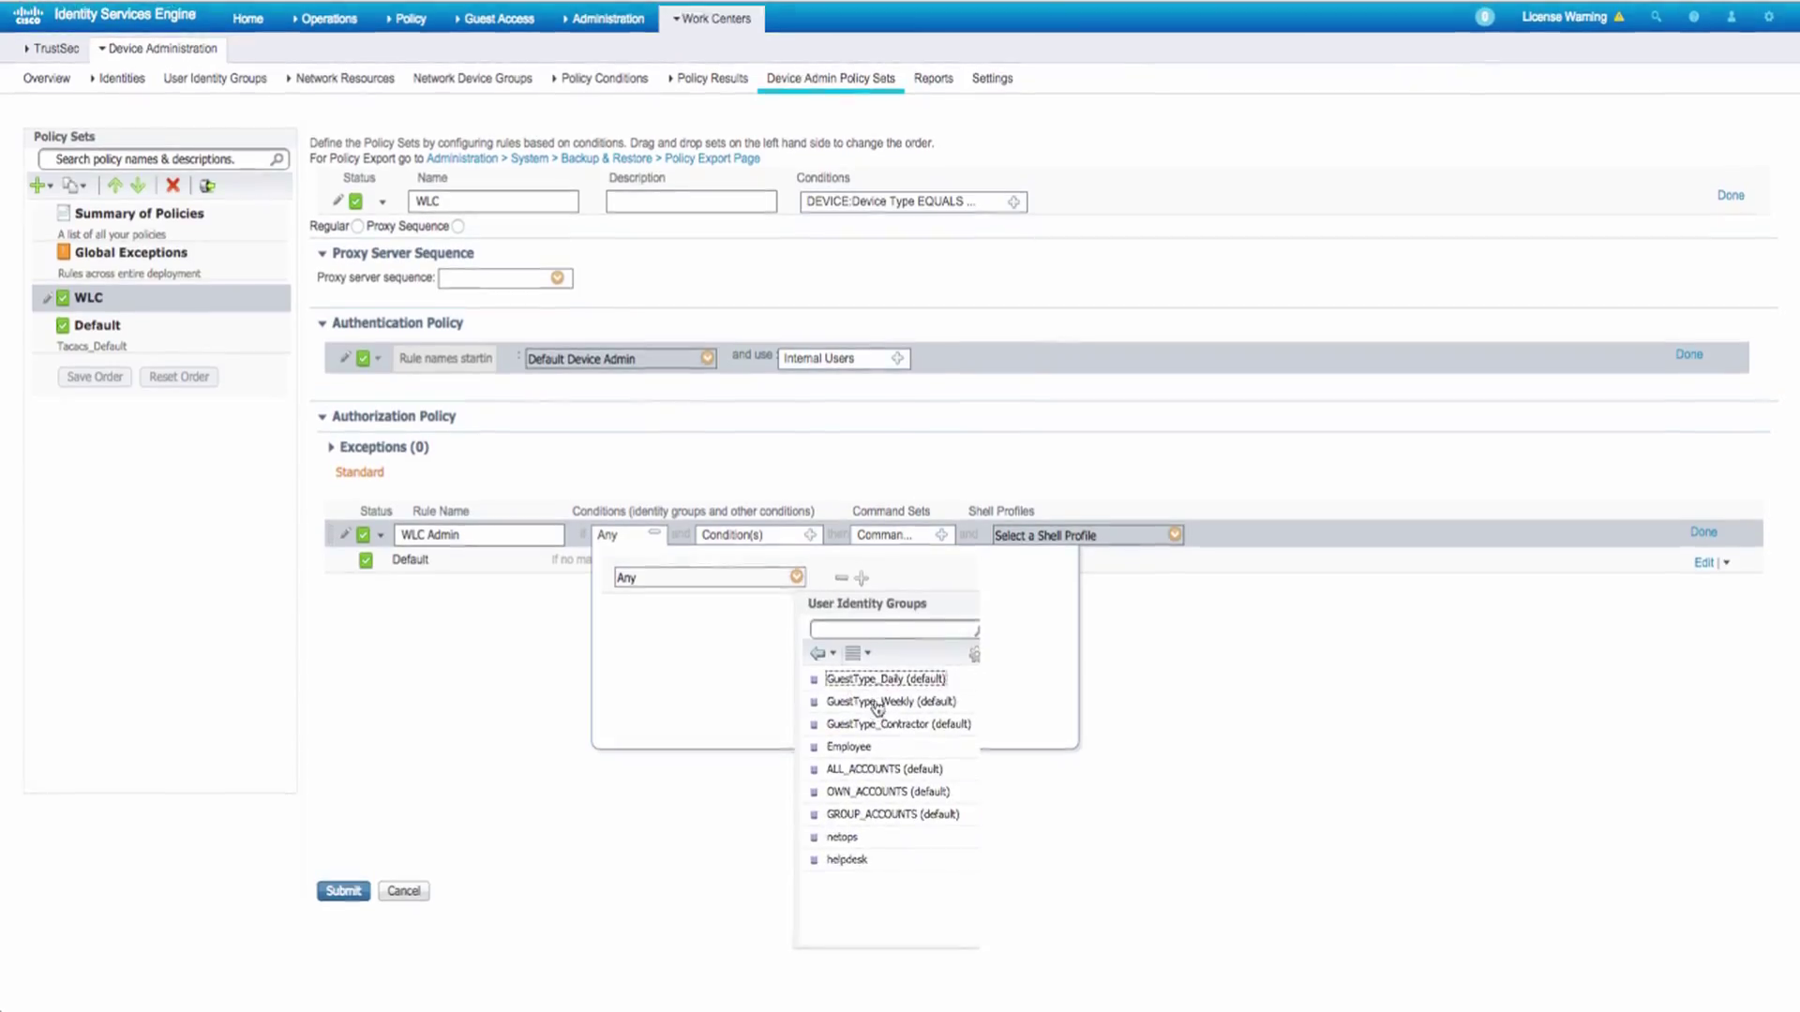
click(841, 838)
click(1174, 536)
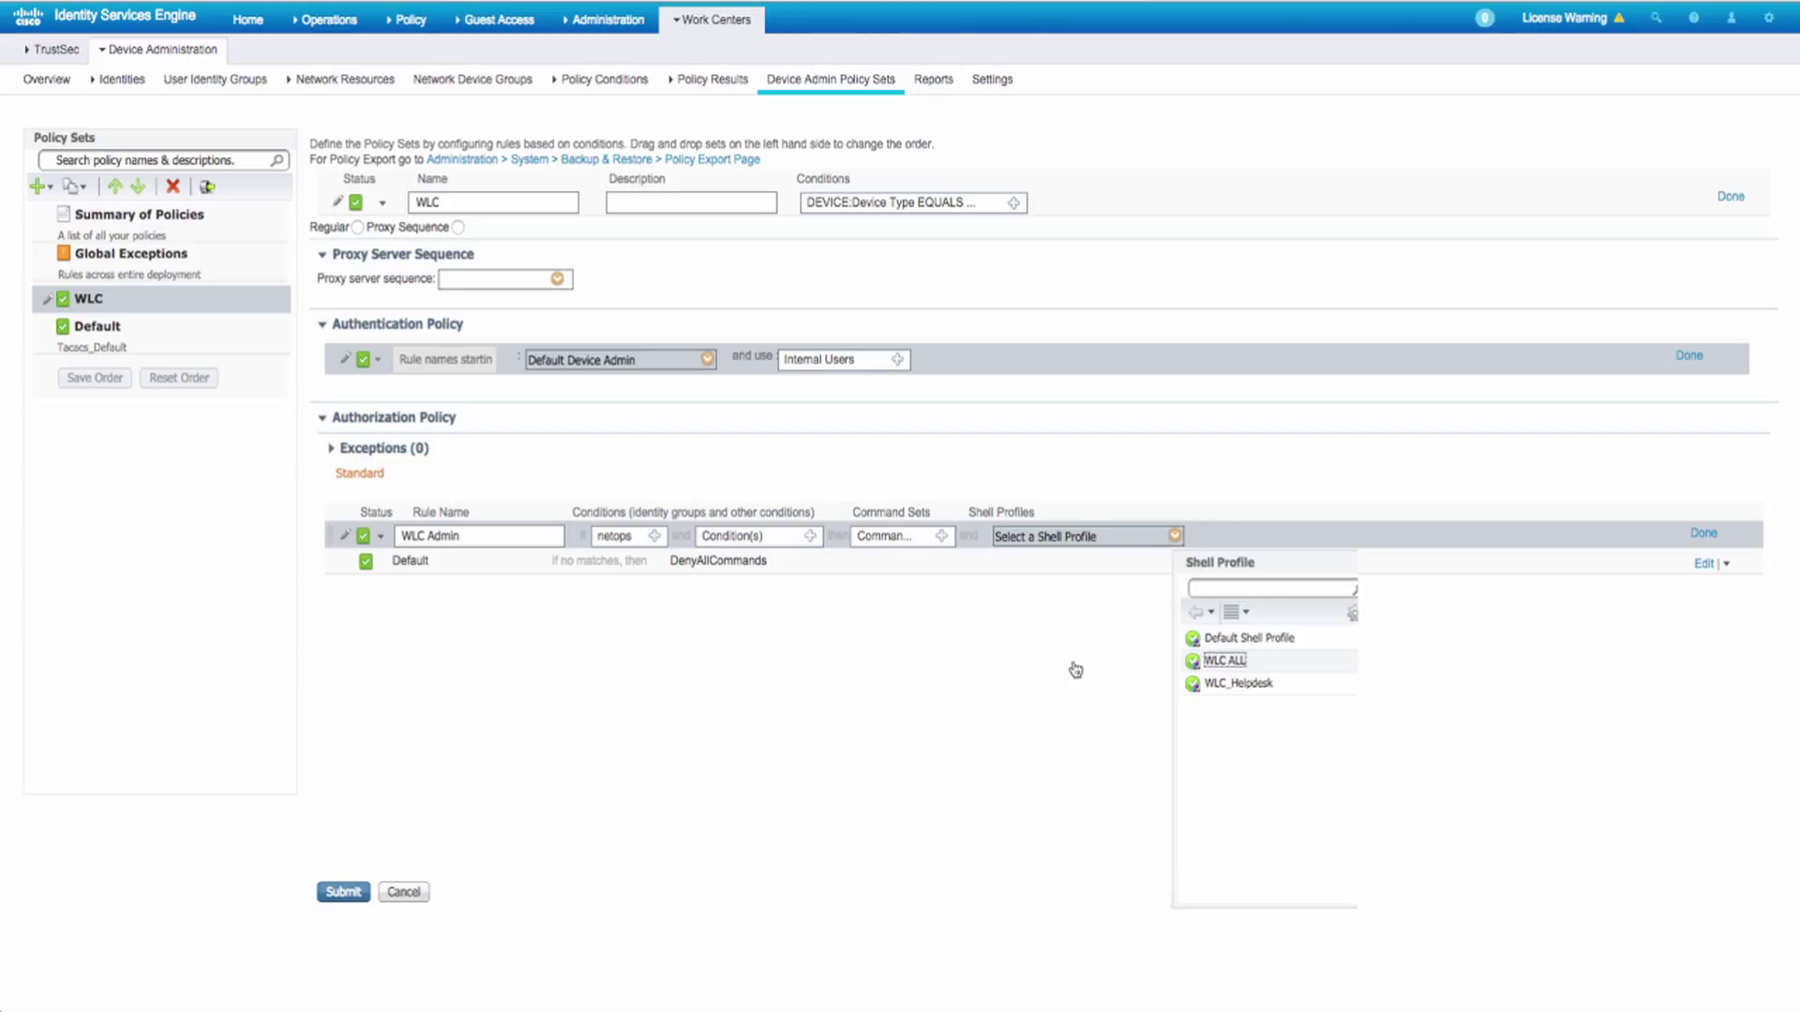
key(Return)
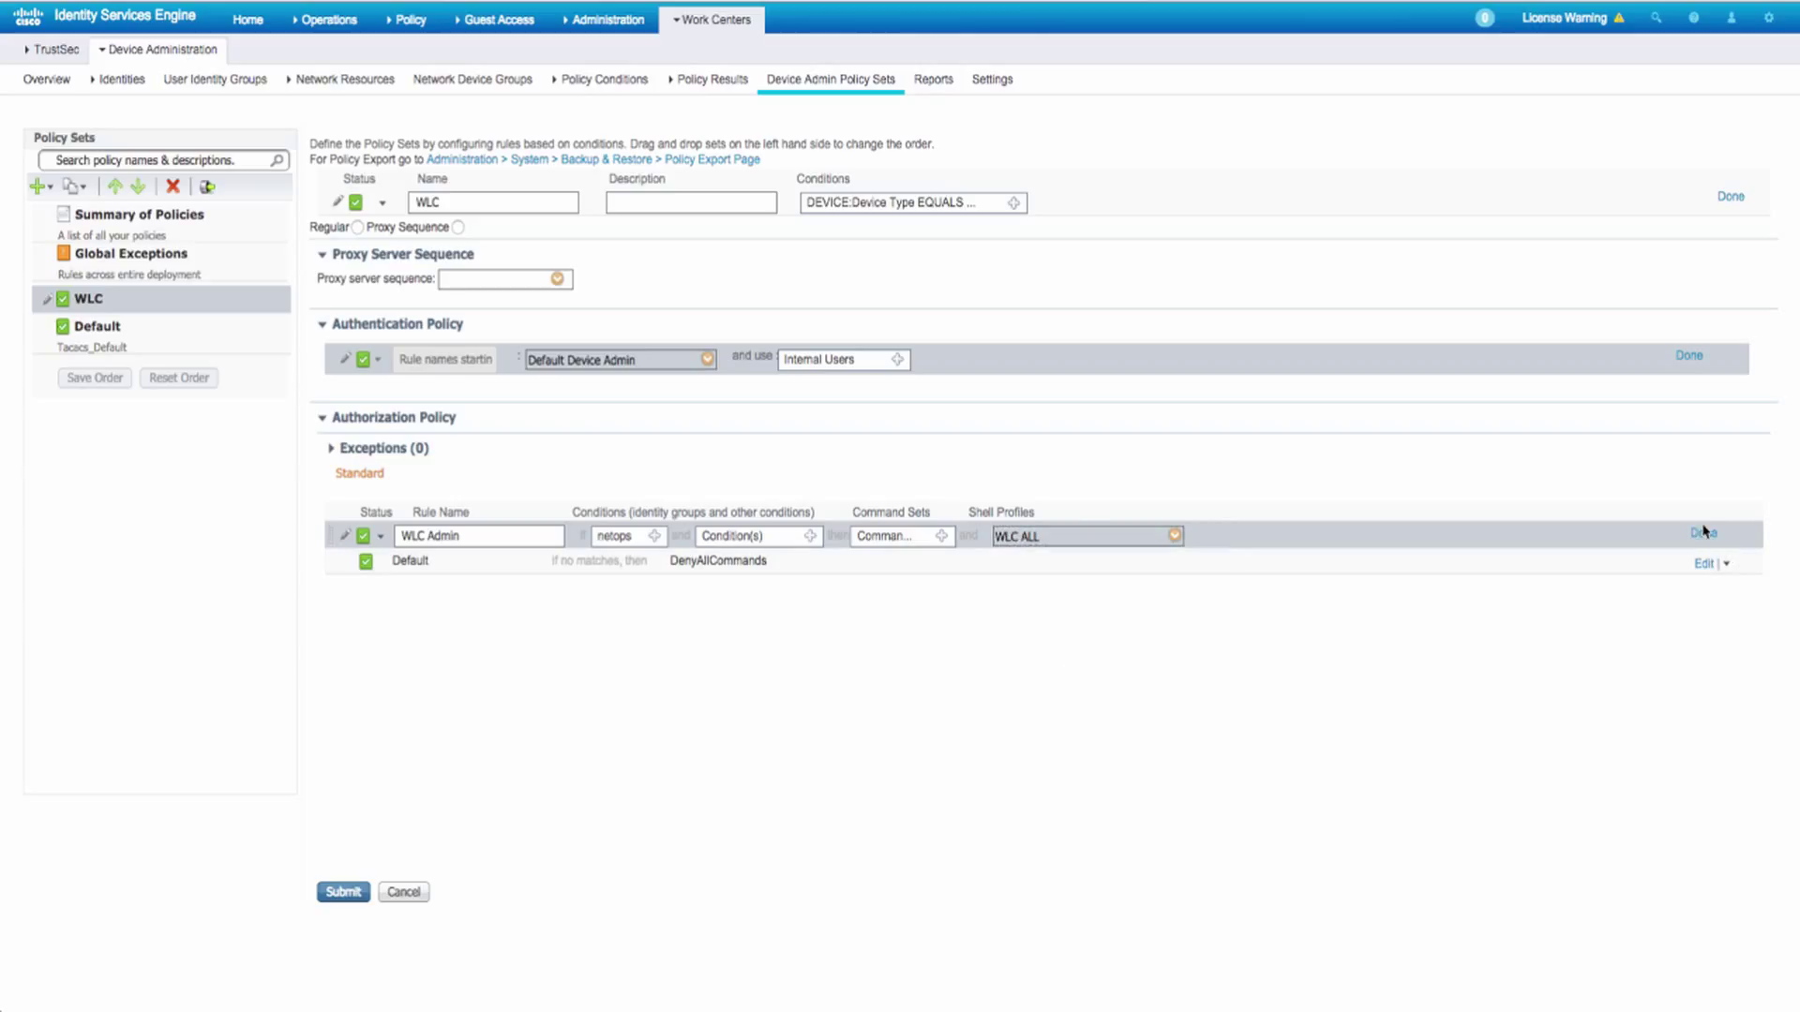
- Duplicate the WLC Admin rule and rename the copy WLC_Helpdesk
click(1705, 532)
click(1727, 534)
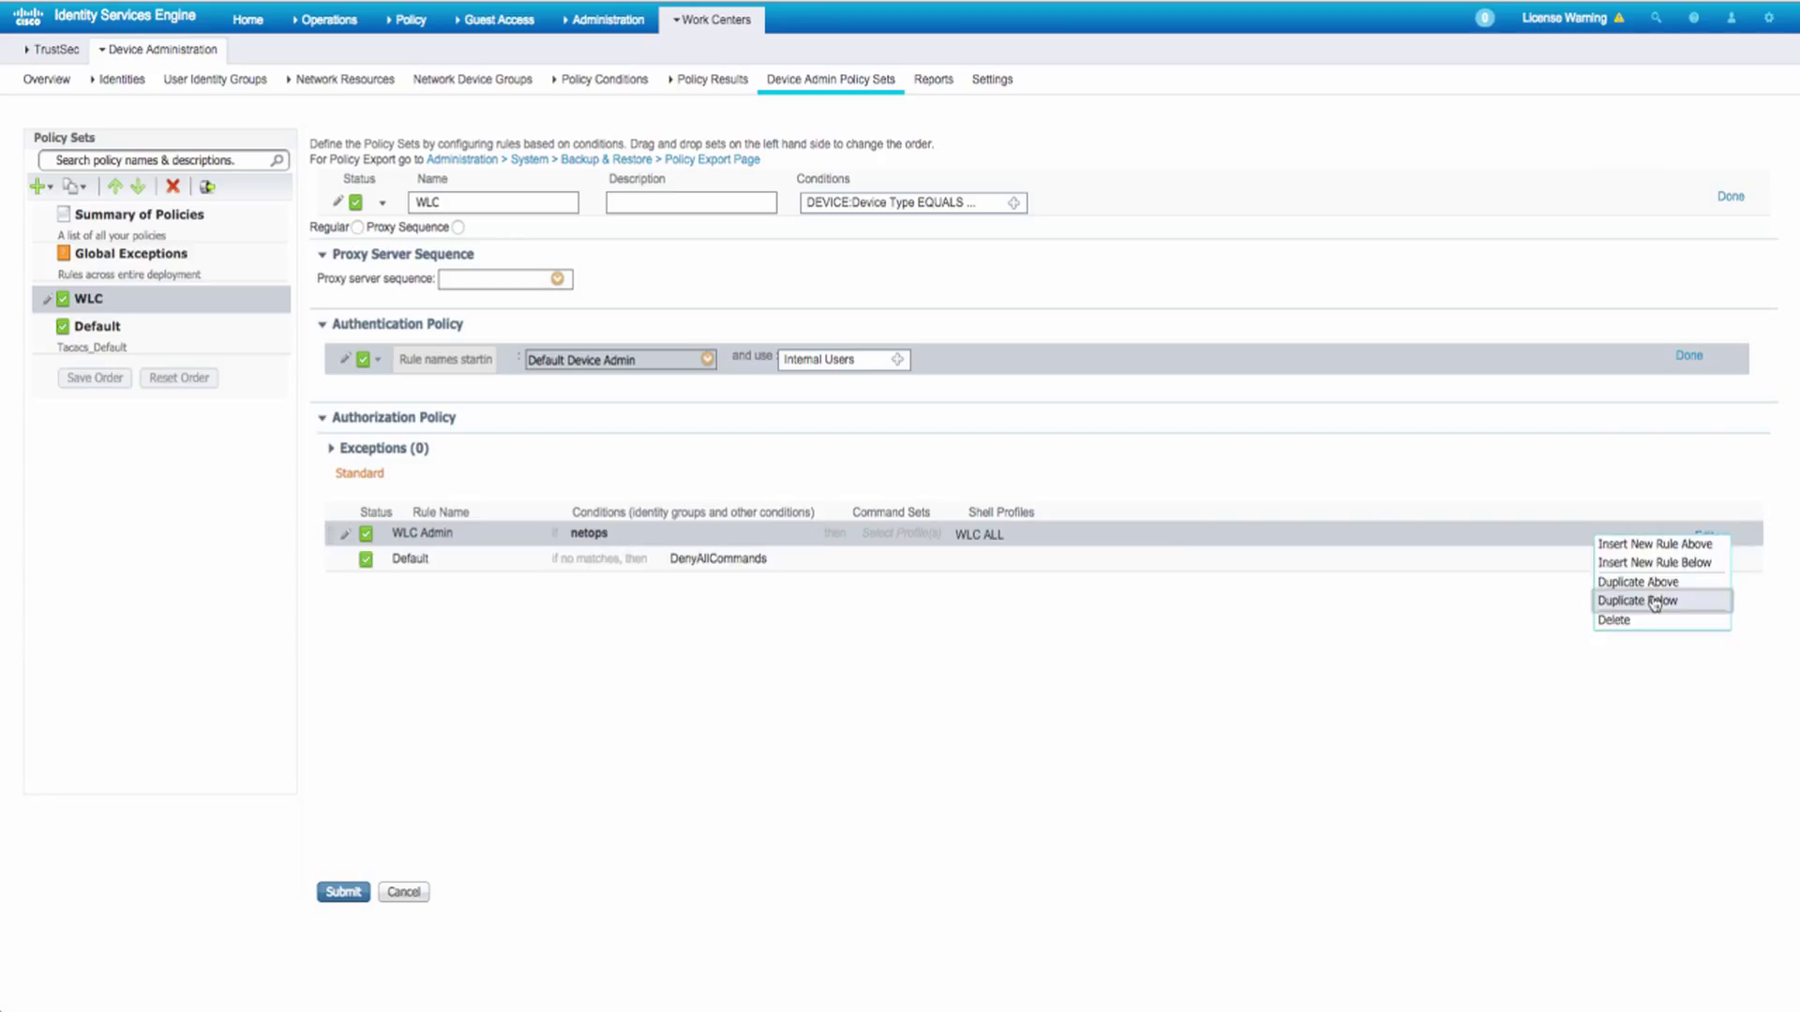
click(1655, 601)
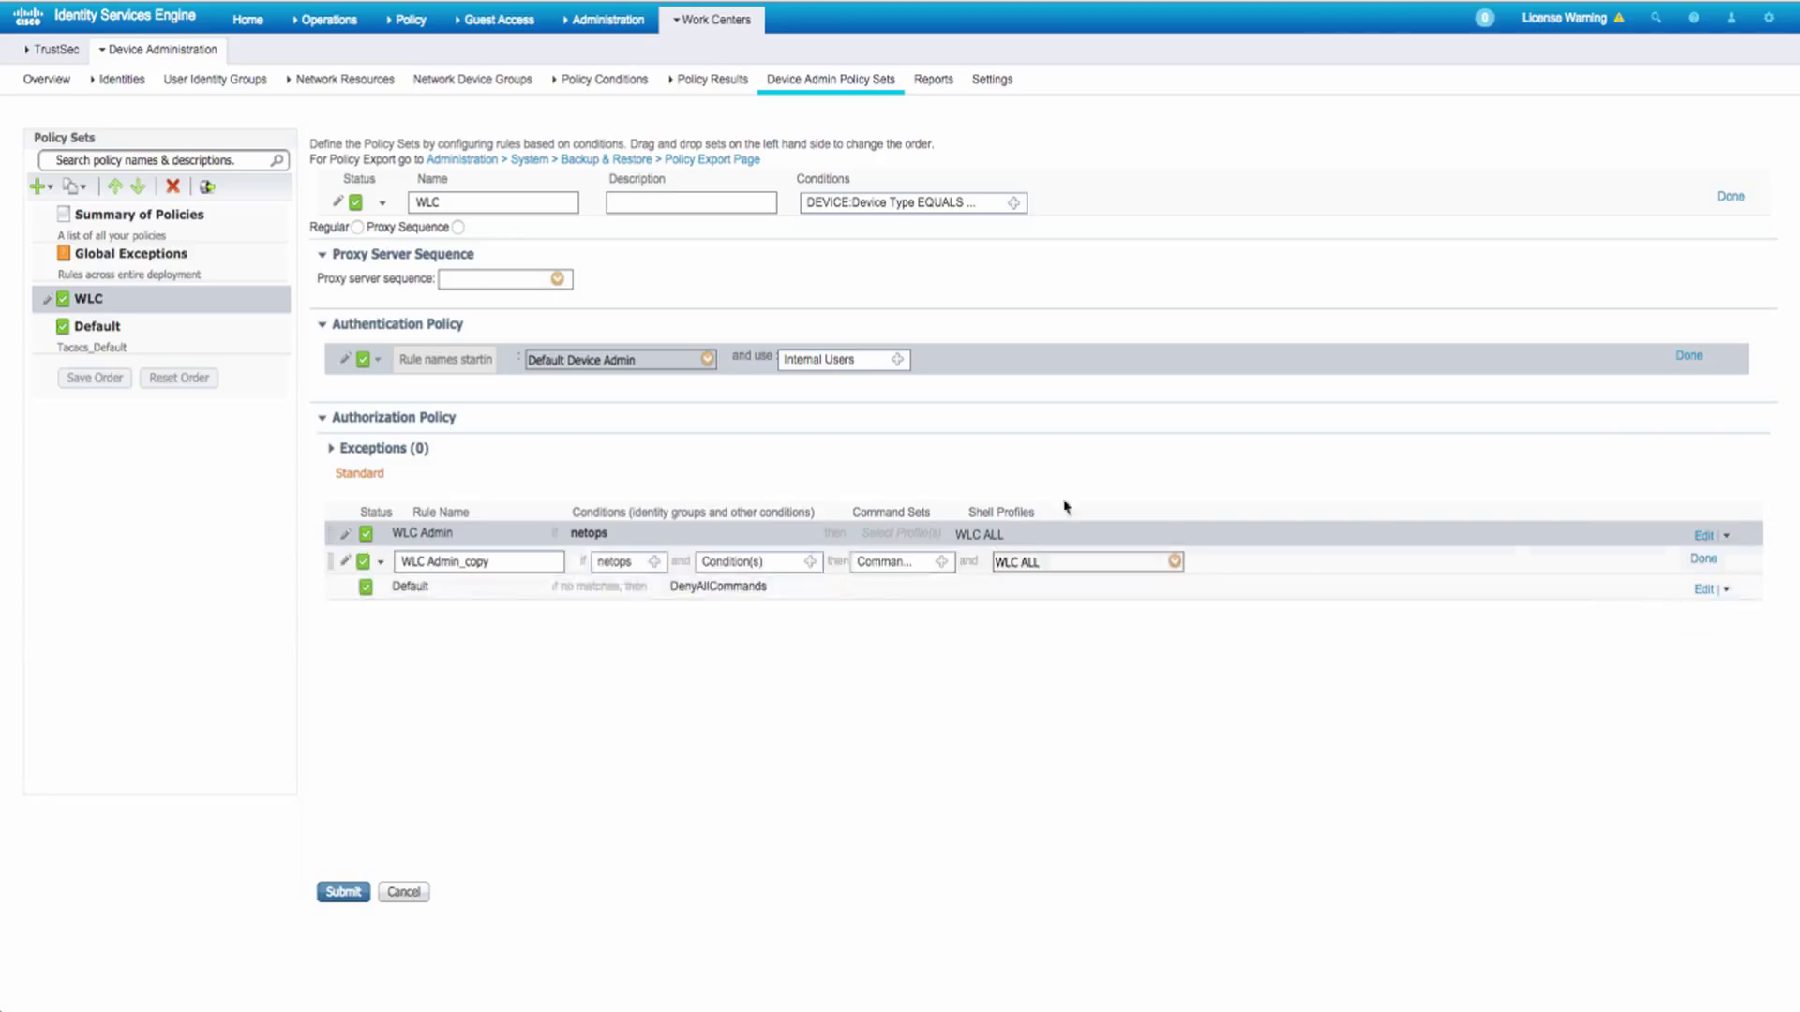
triple_click(551, 560)
text(WLC_Helpdesk)
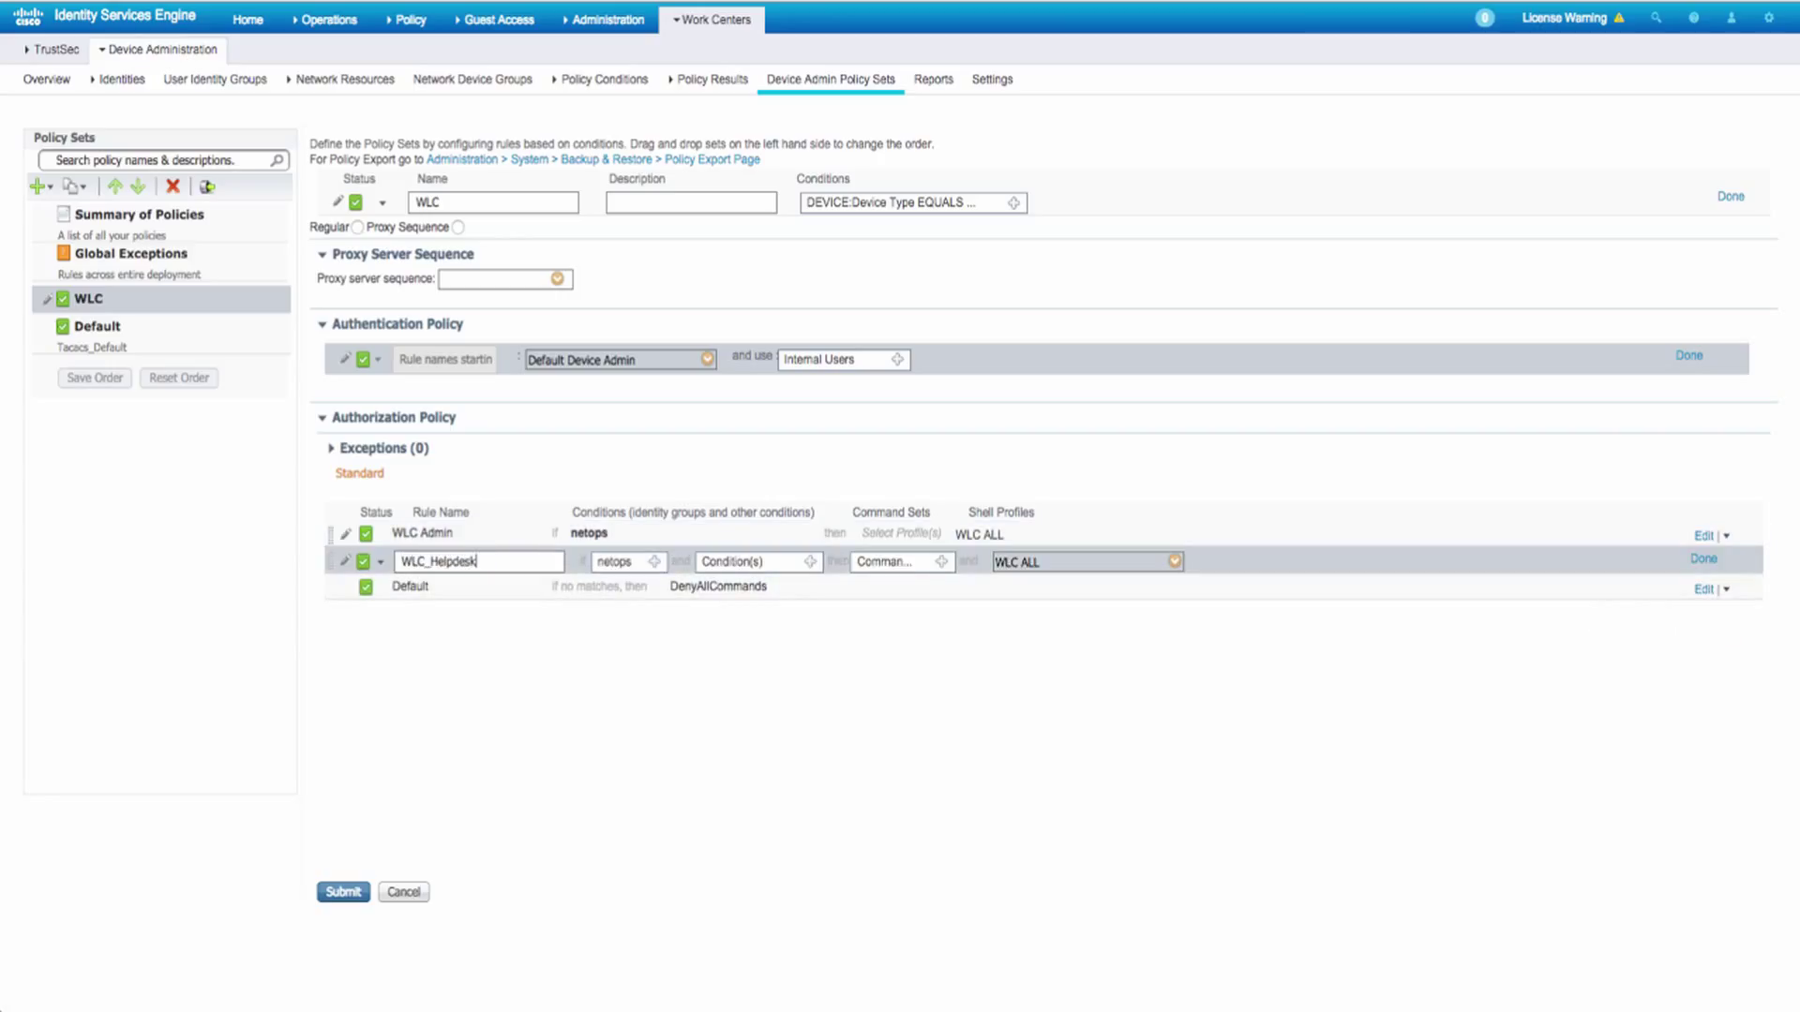
- Match the WLC_Helpdesk rule to the helpdesk group with WLC_Helpdesk shell profile, and save
click(655, 561)
click(797, 603)
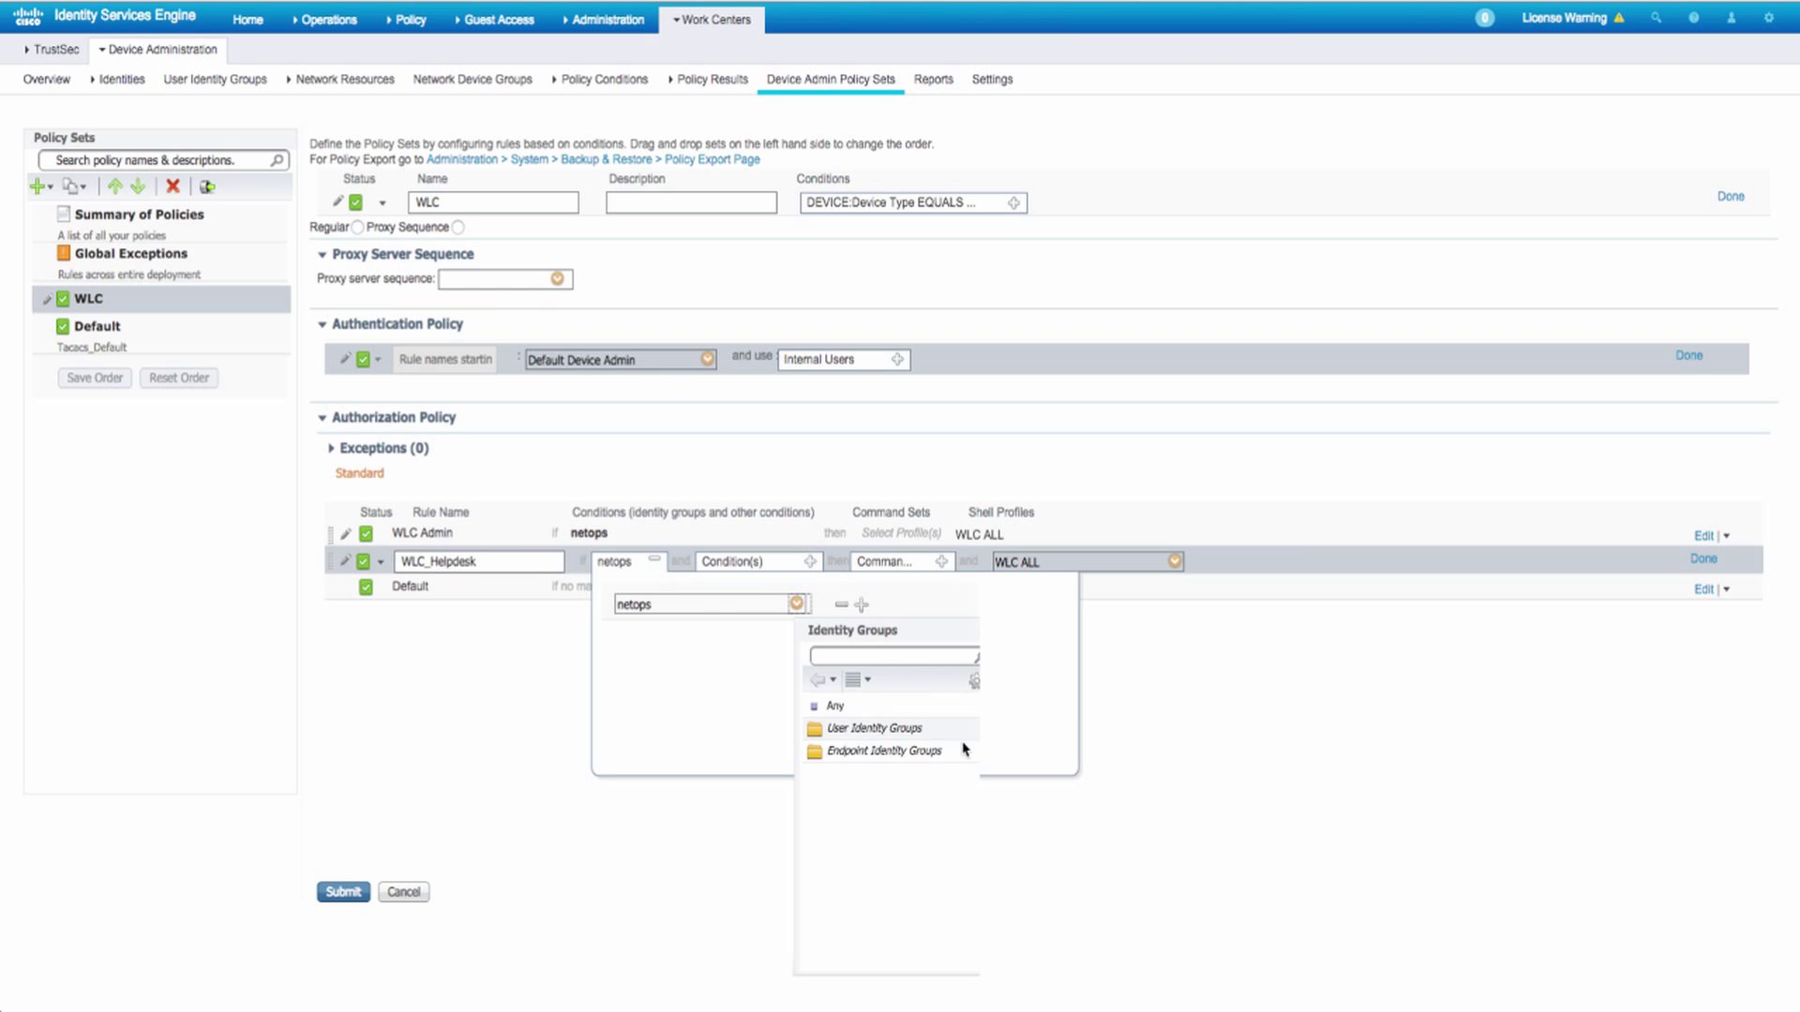
click(937, 730)
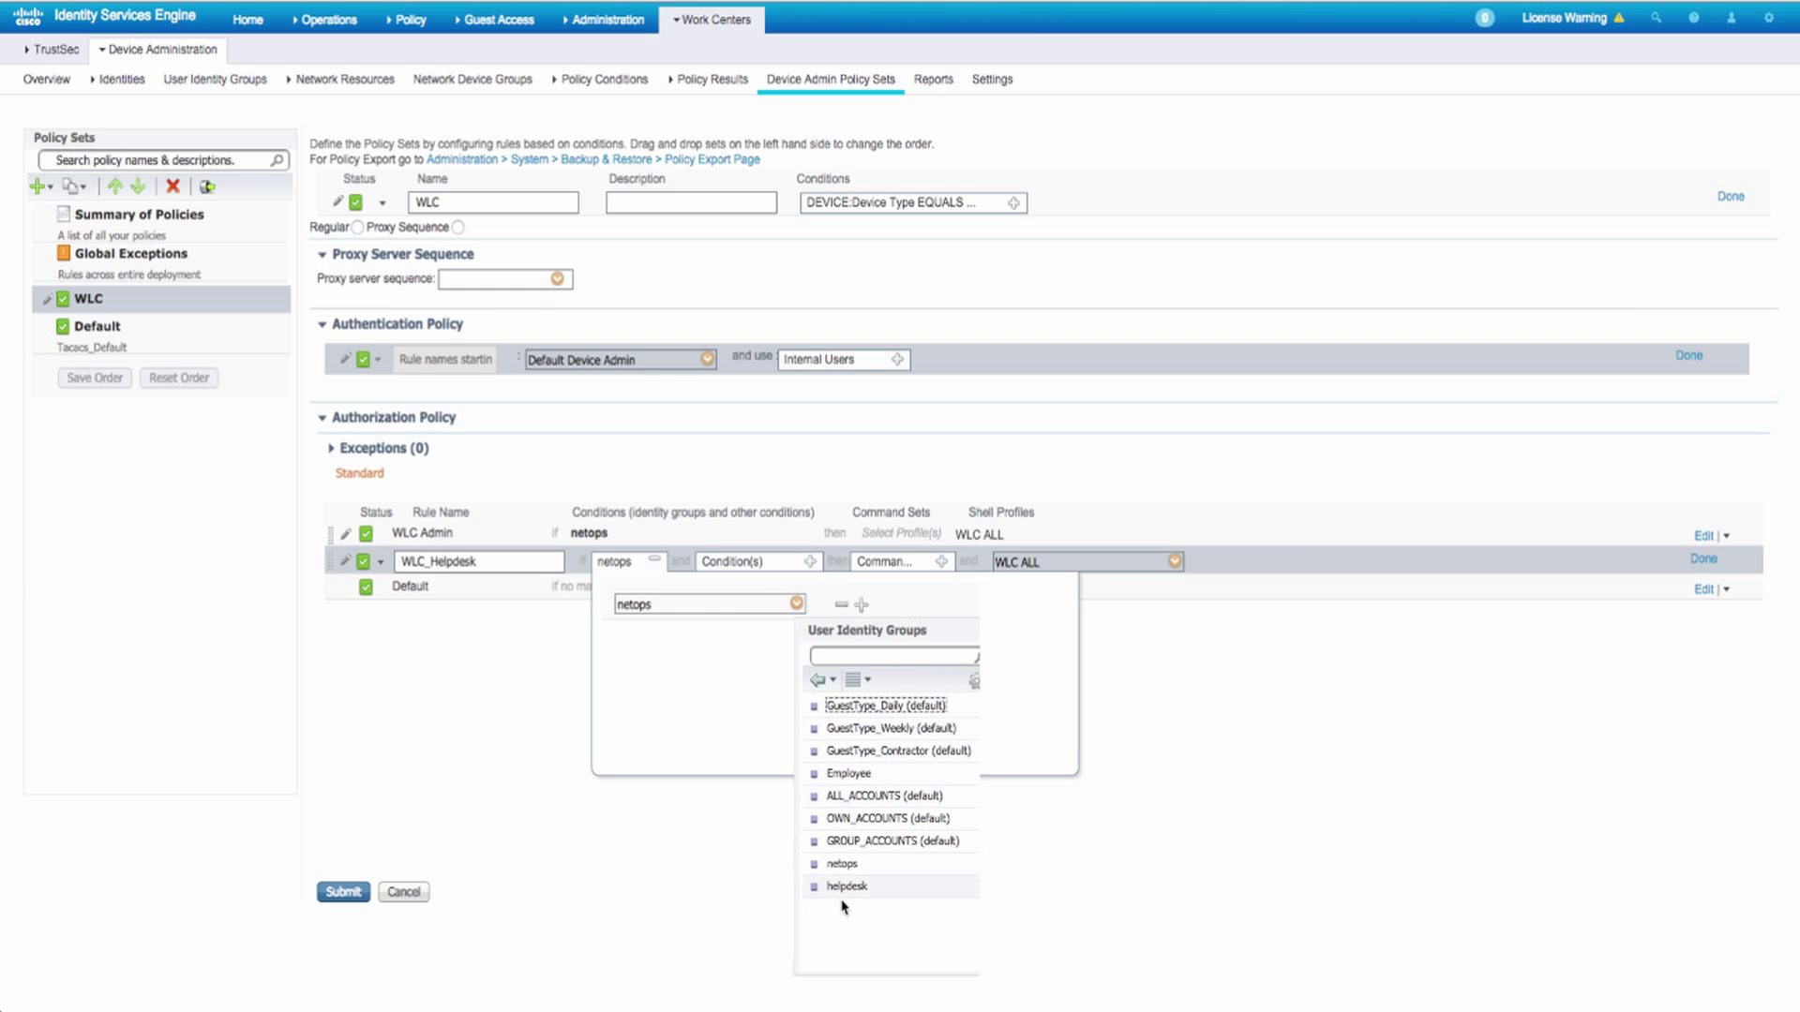
click(846, 886)
click(1285, 671)
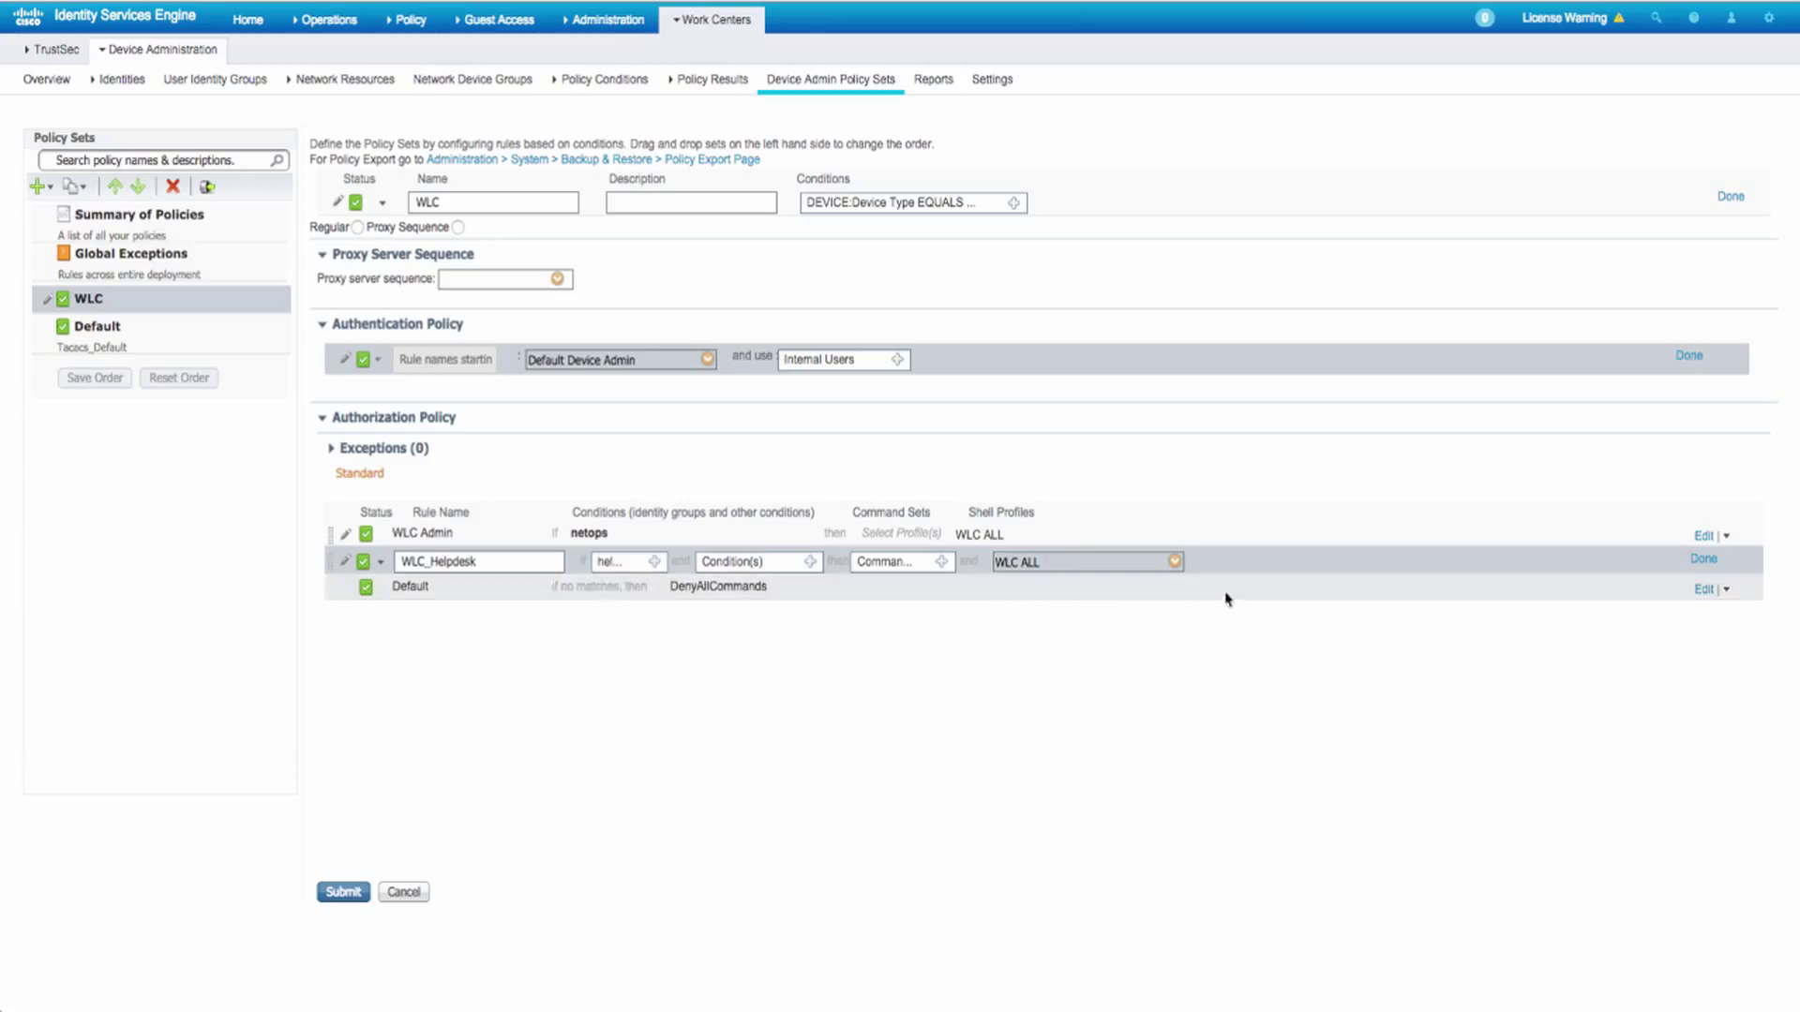
click(1173, 562)
click(1237, 709)
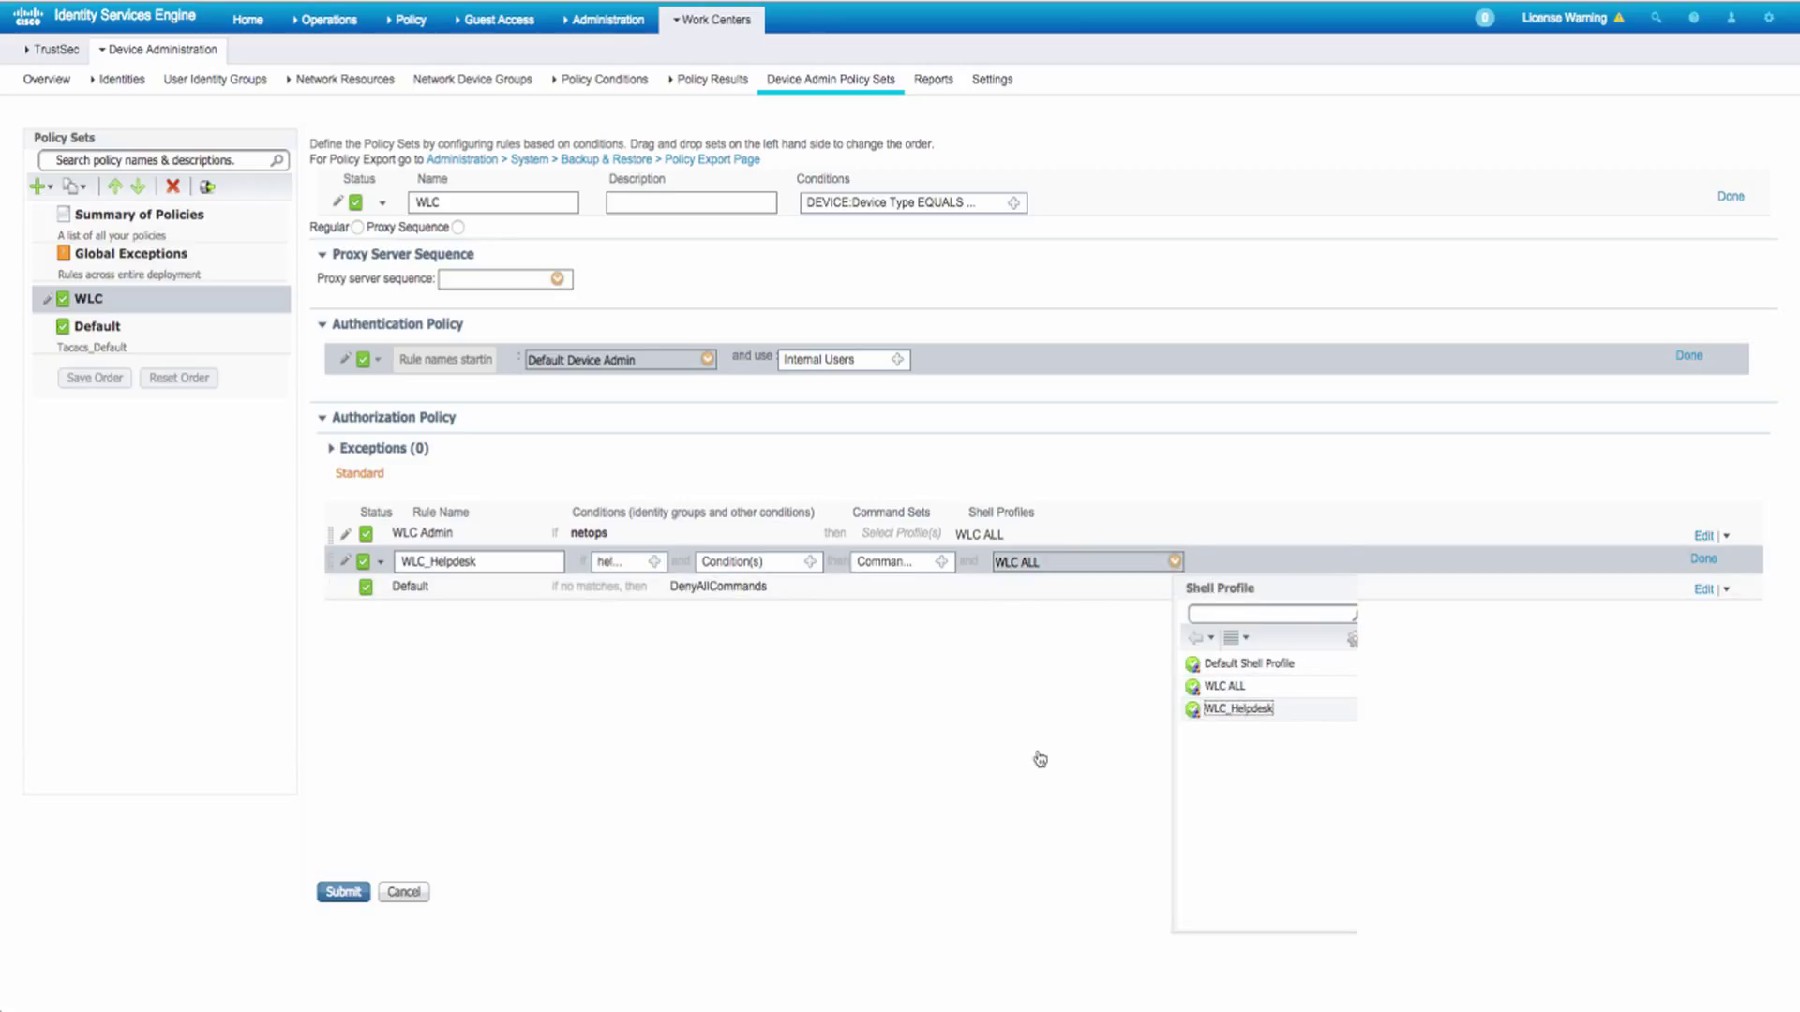
click(340, 887)
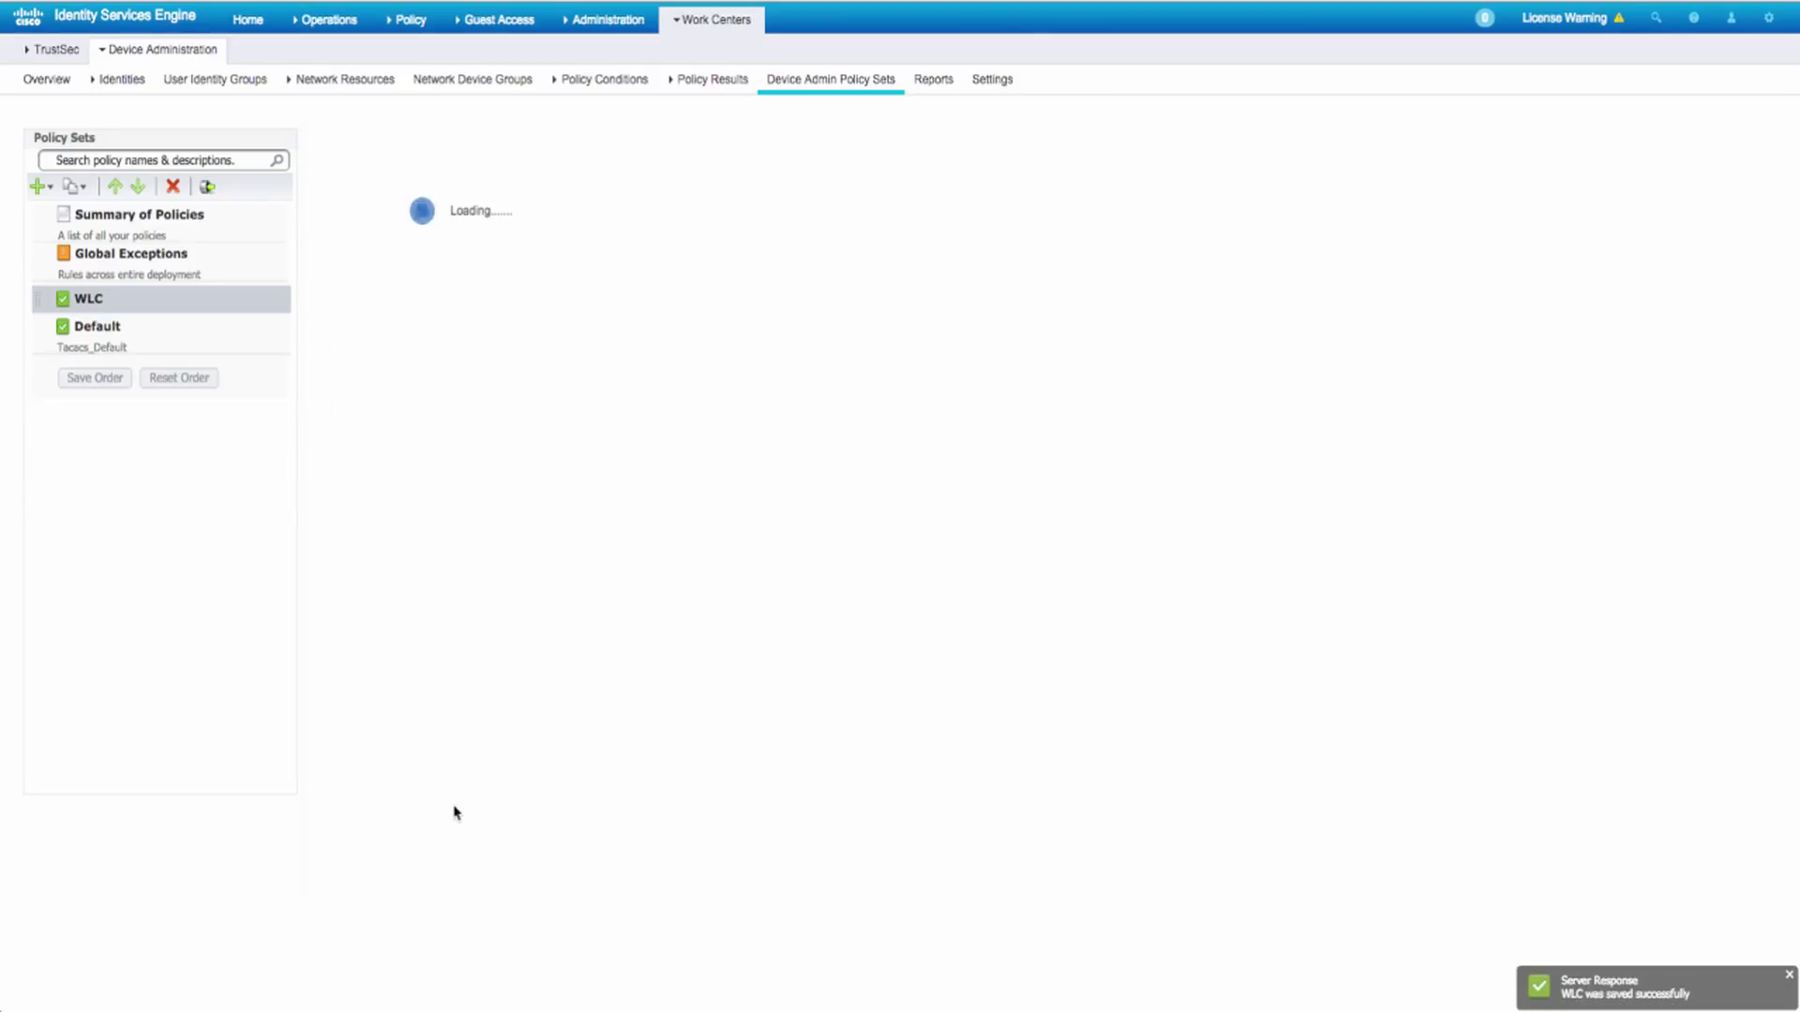
- Add network device WLC at 14.36.147.70, type WLC, with TACACS+ enabled and its shared secret
click(365, 83)
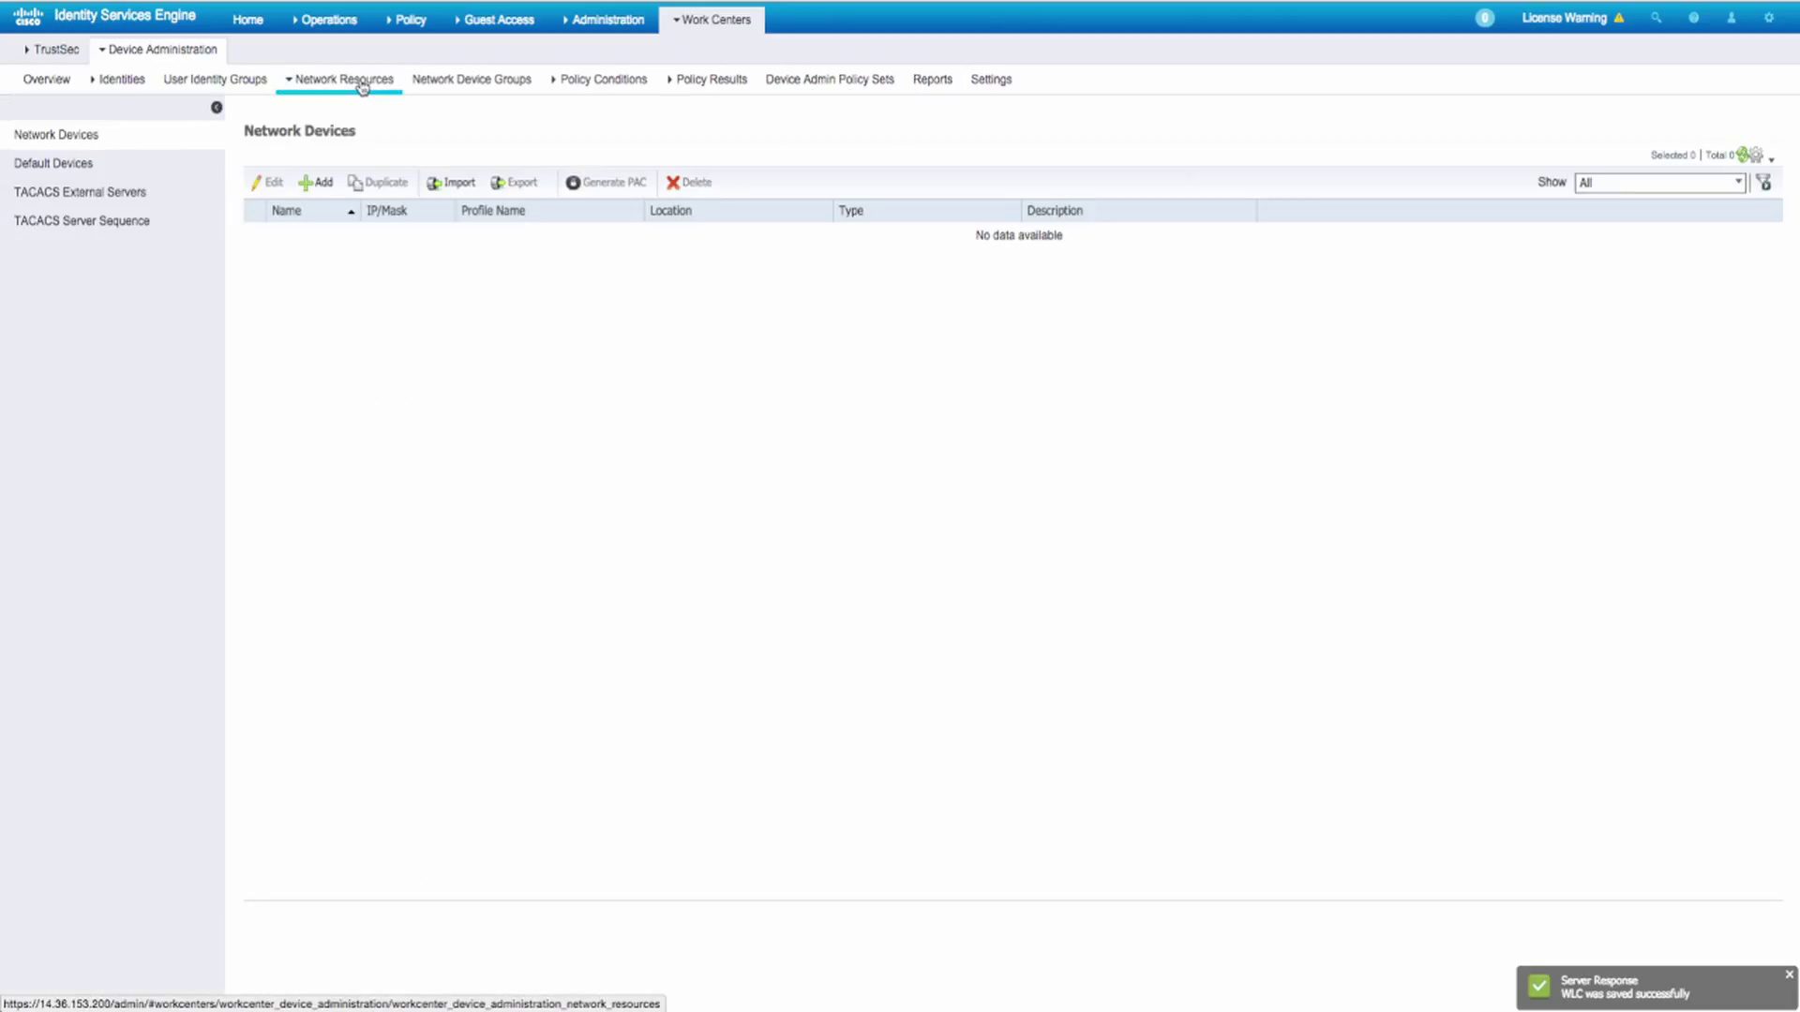
click(322, 181)
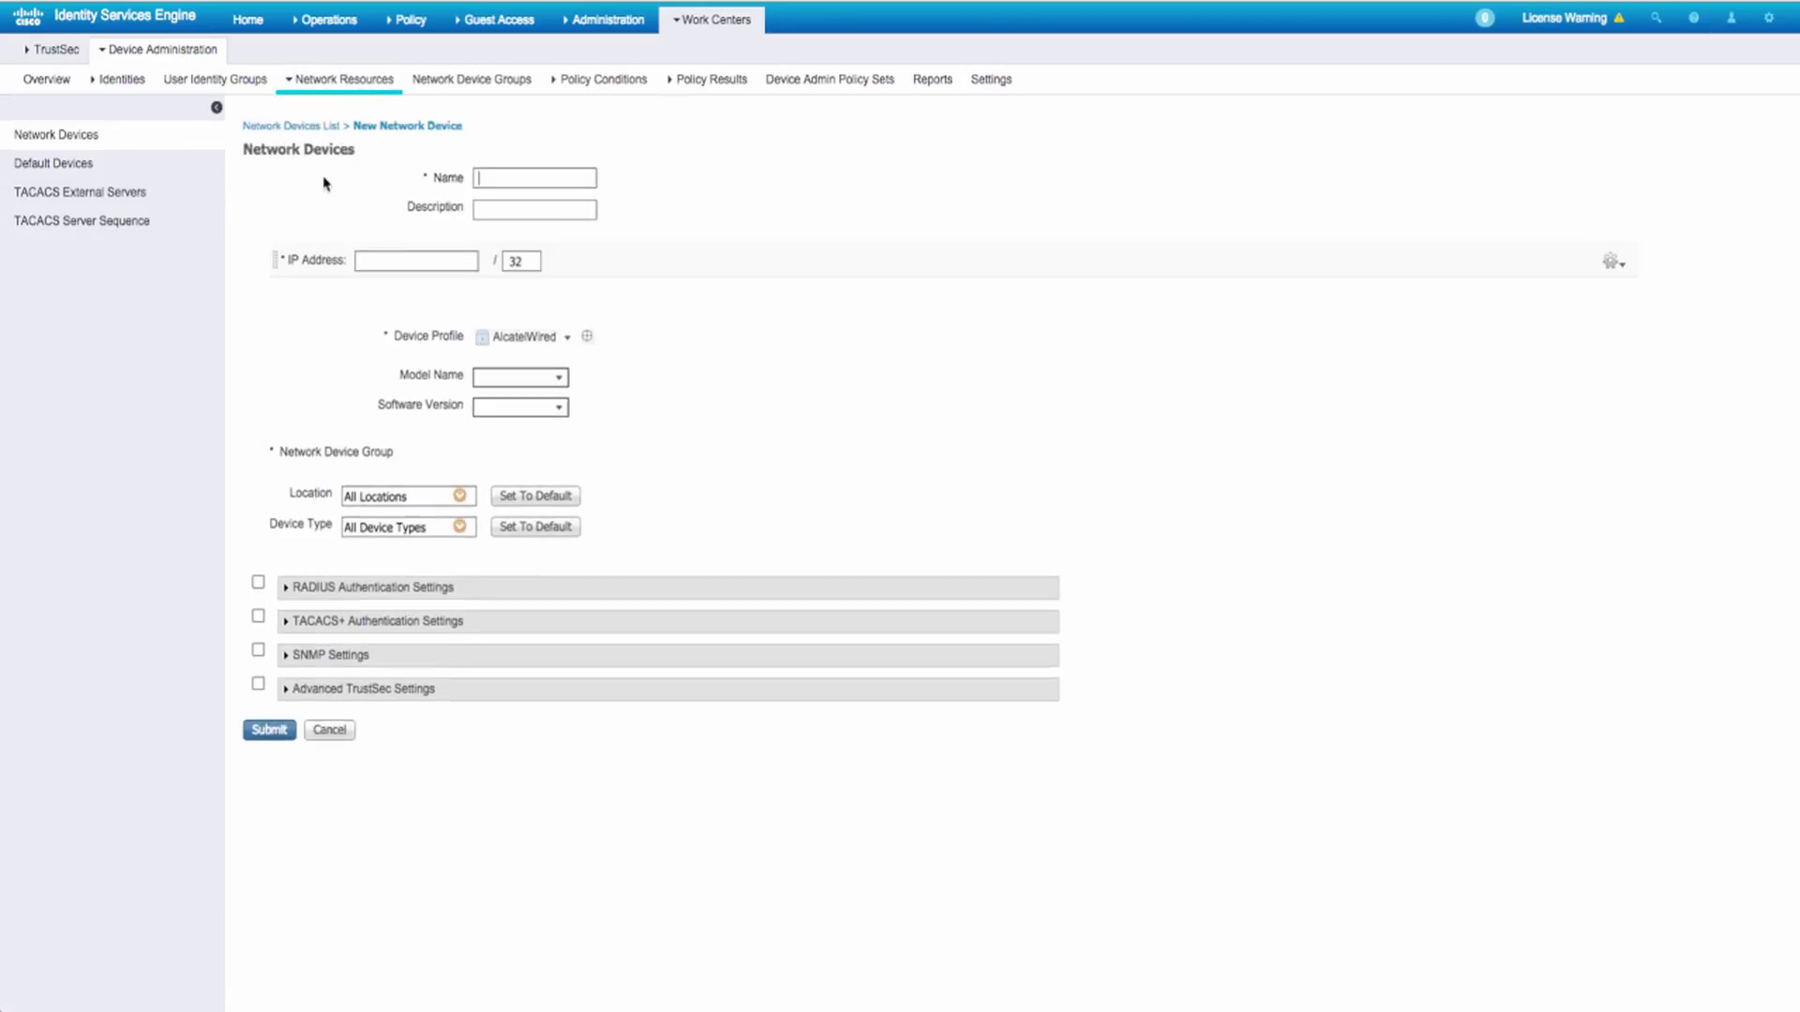
text(WLC)
click(392, 261)
text(14.36.147.)
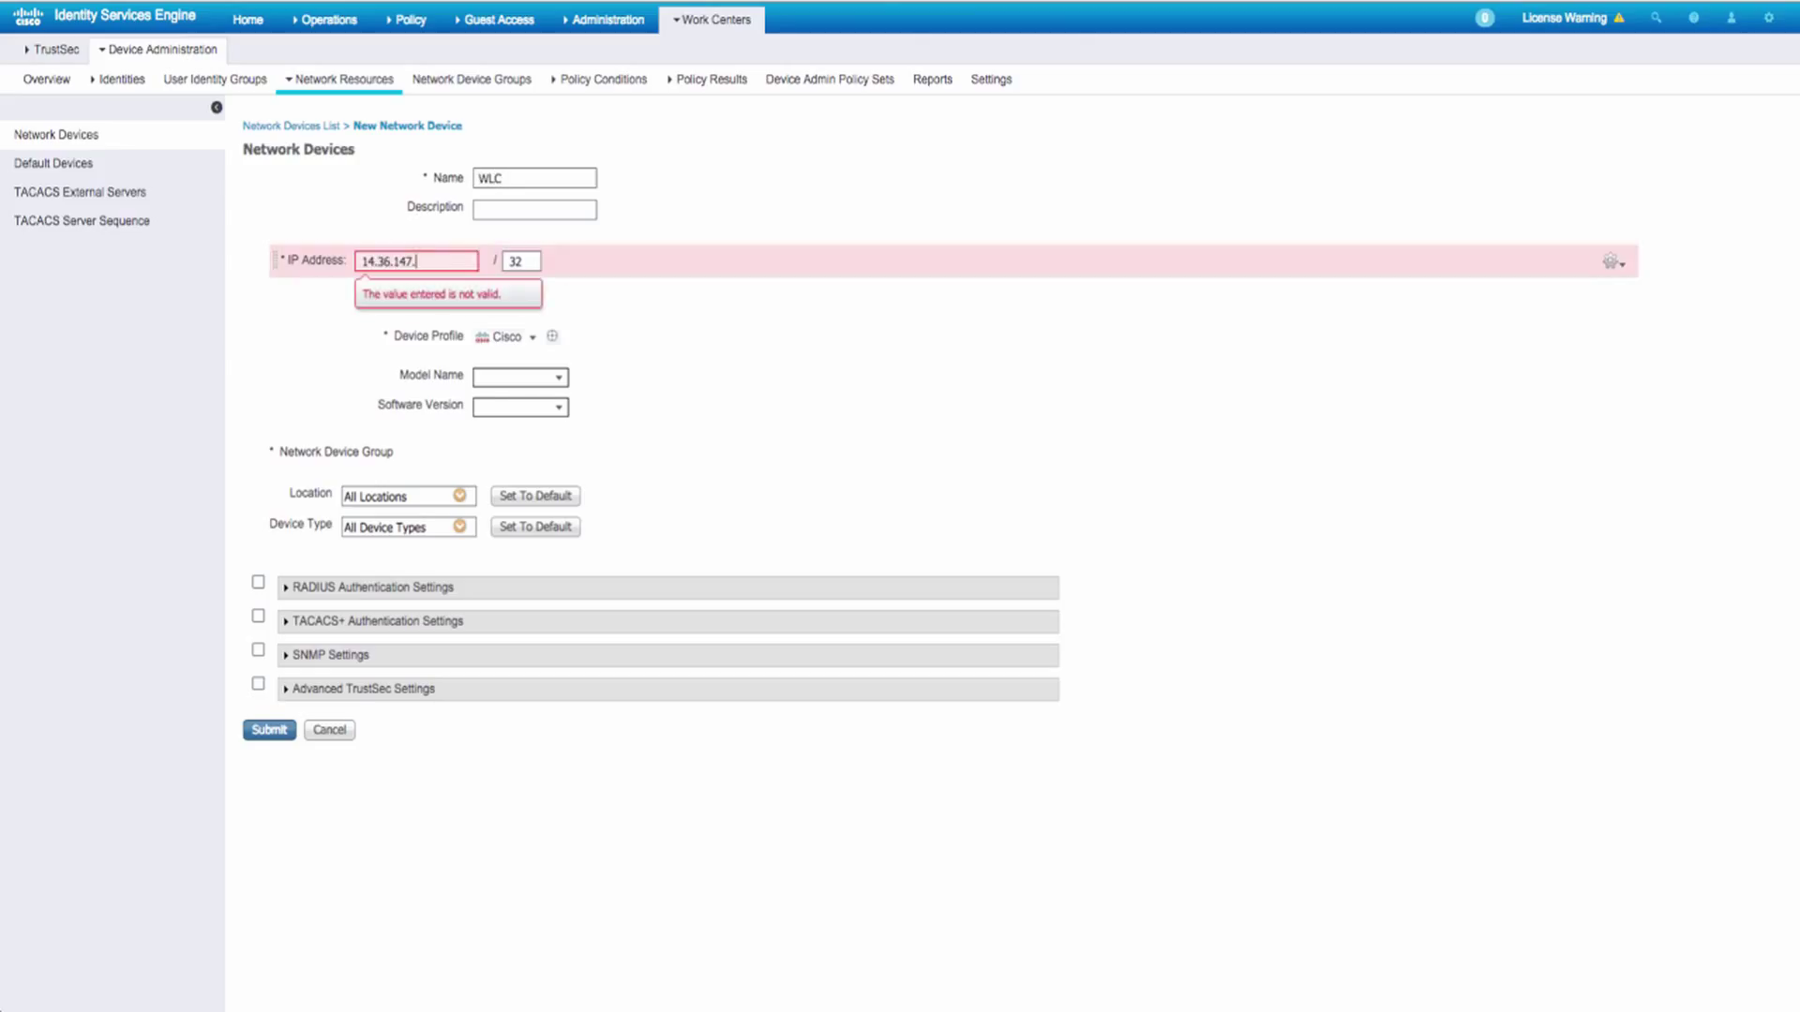
text(70)
click(460, 528)
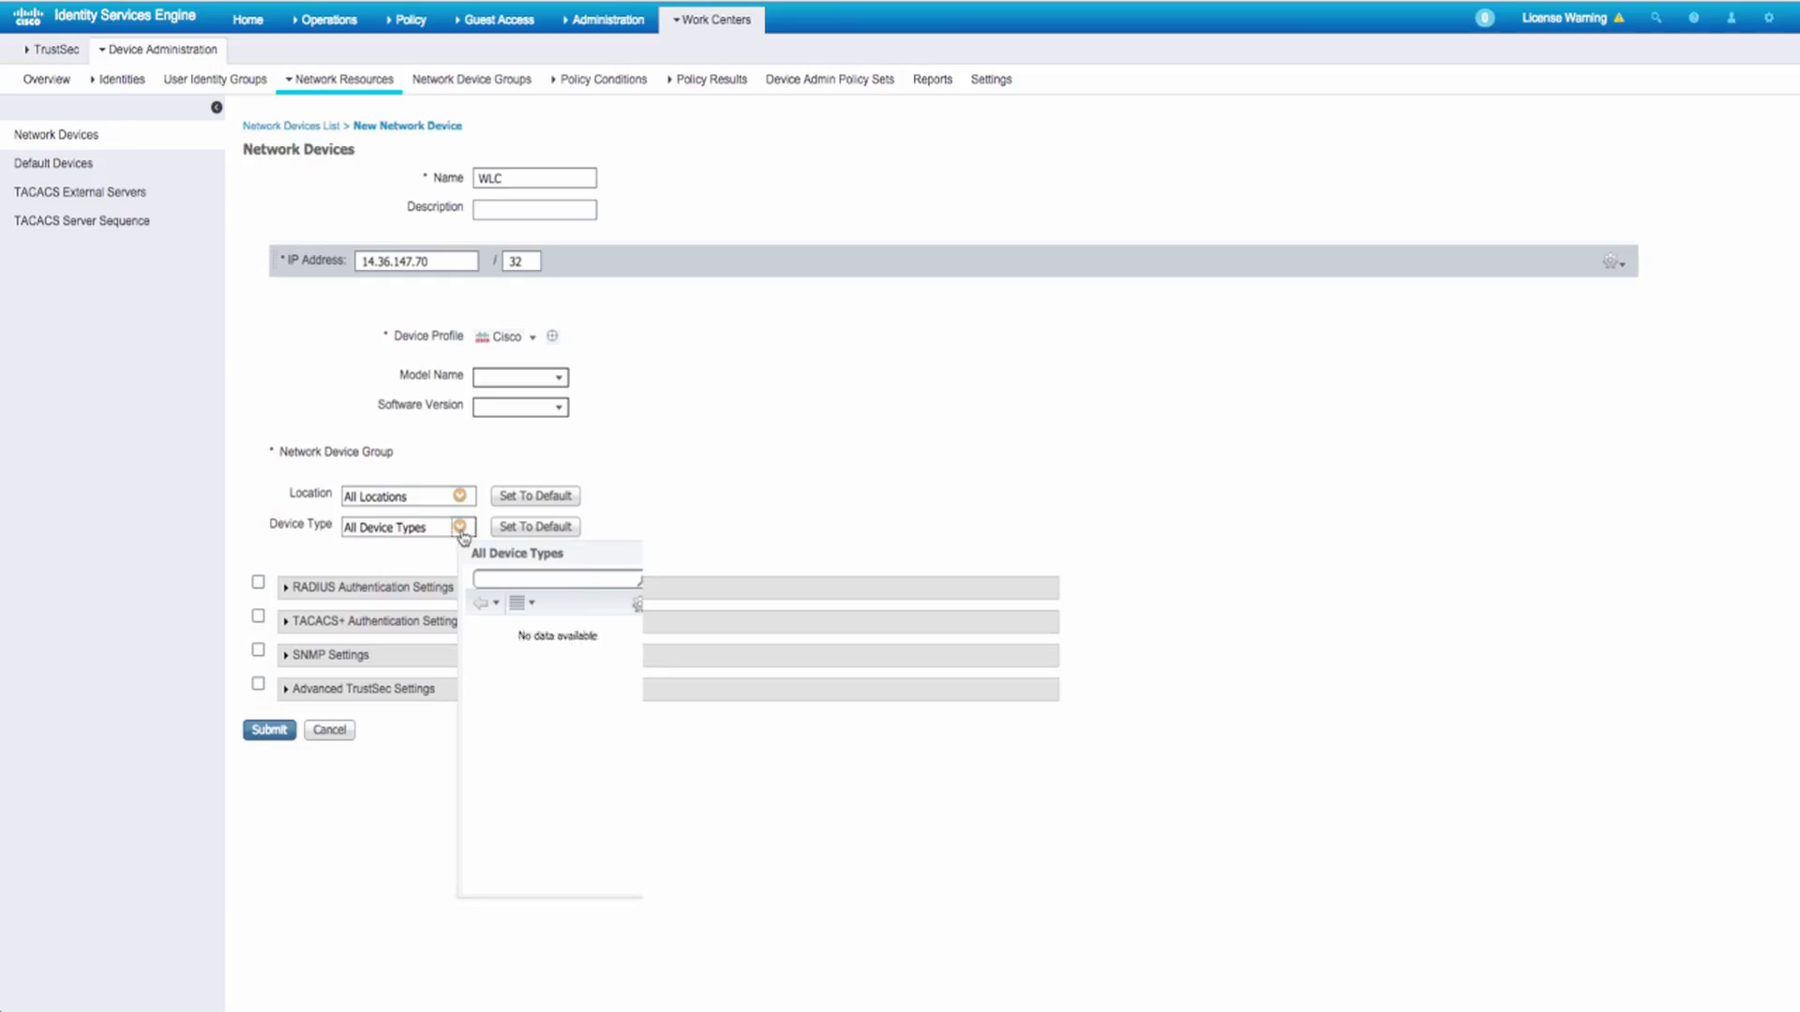
click(501, 676)
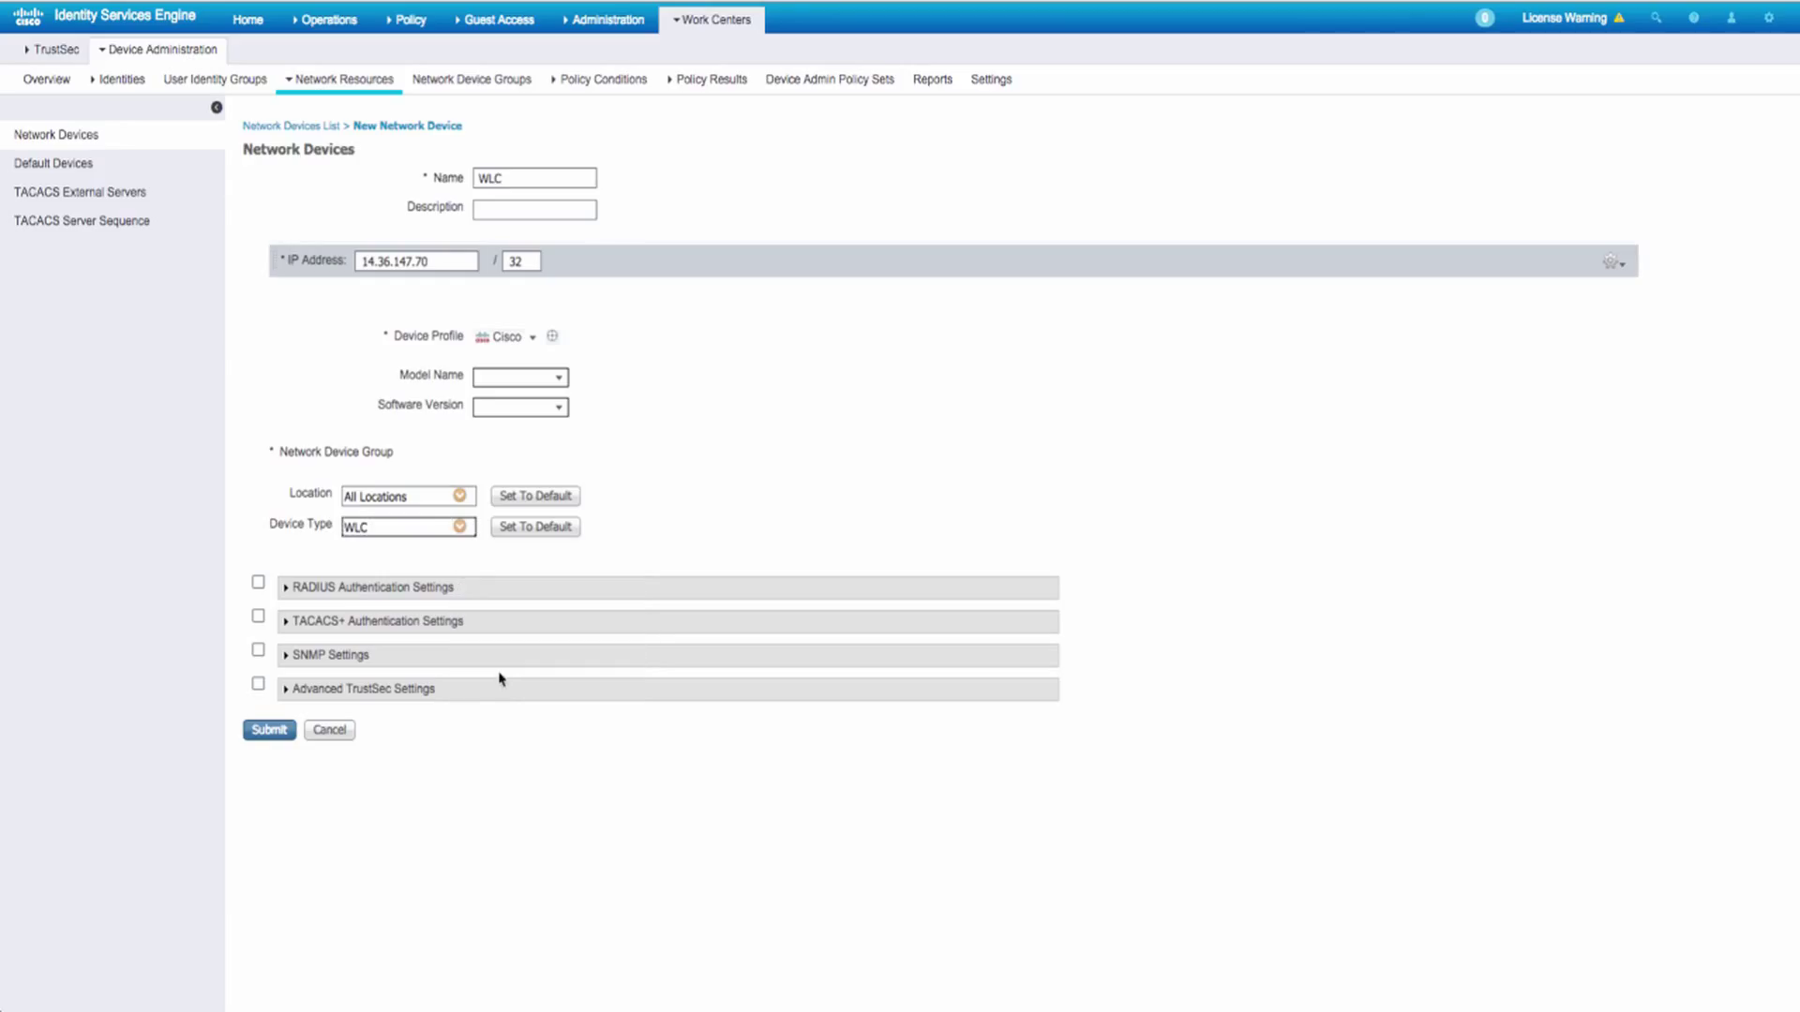
click(258, 616)
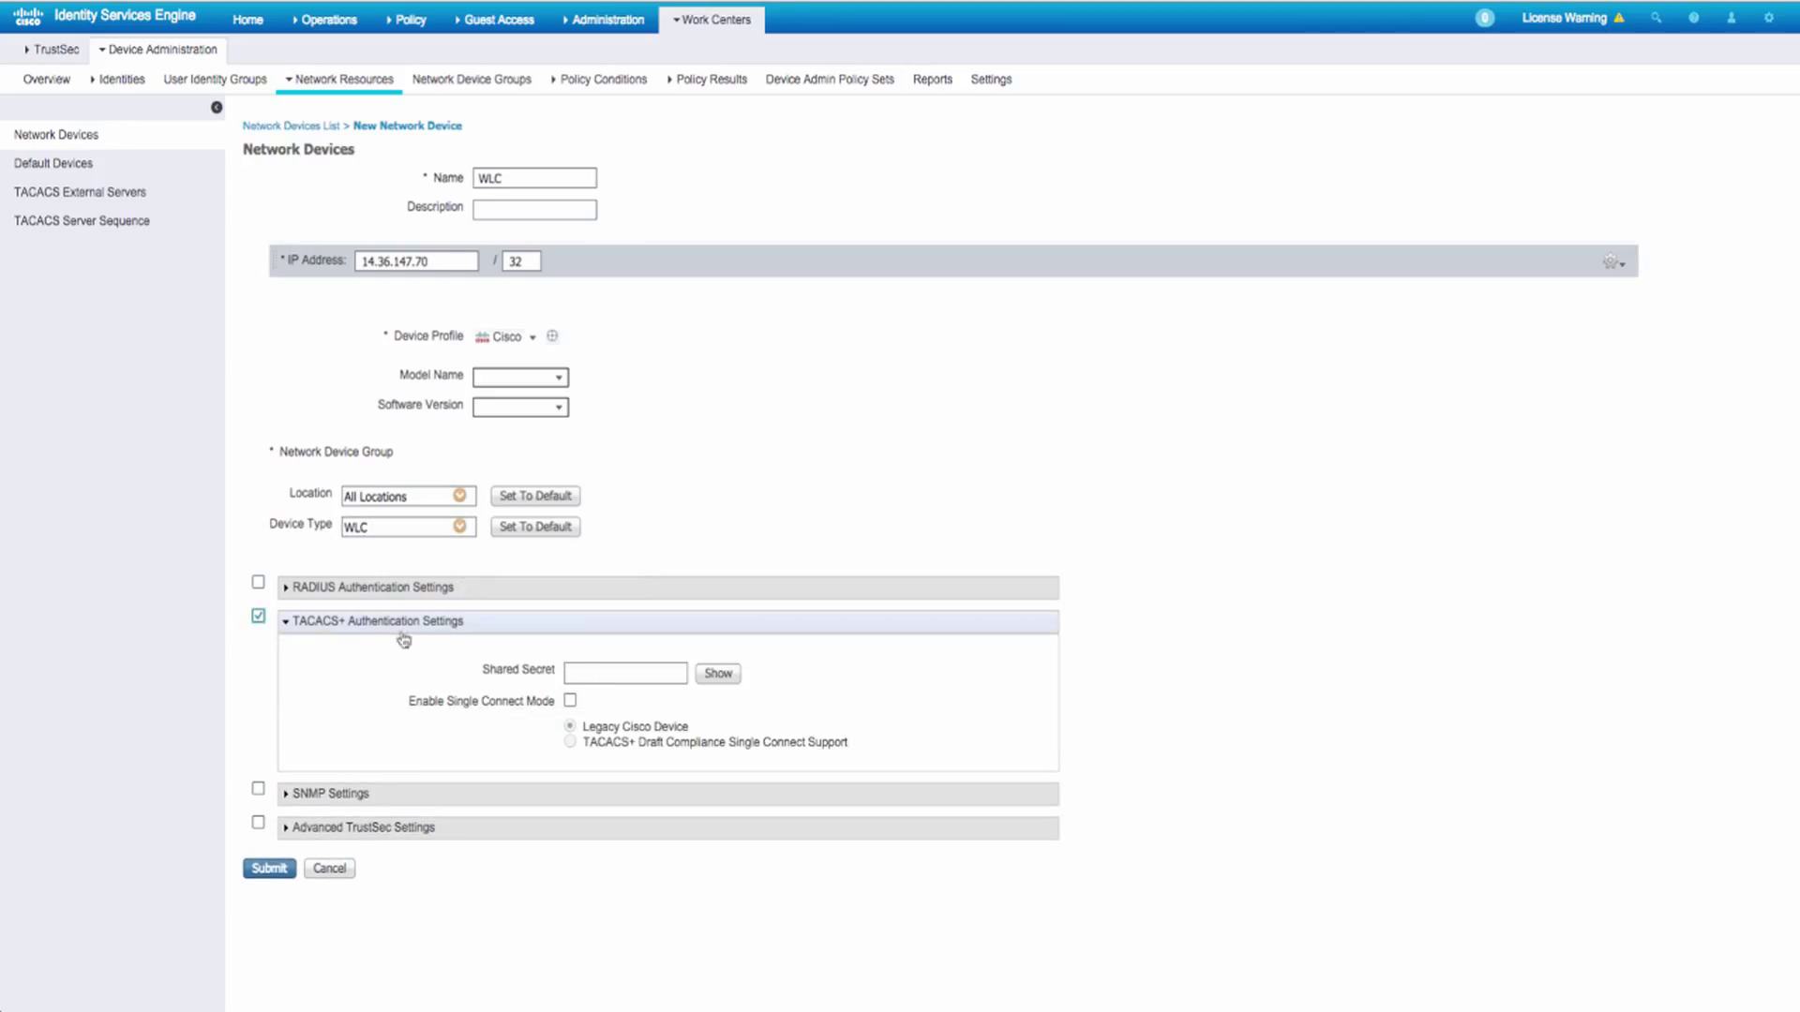
text(cisco)
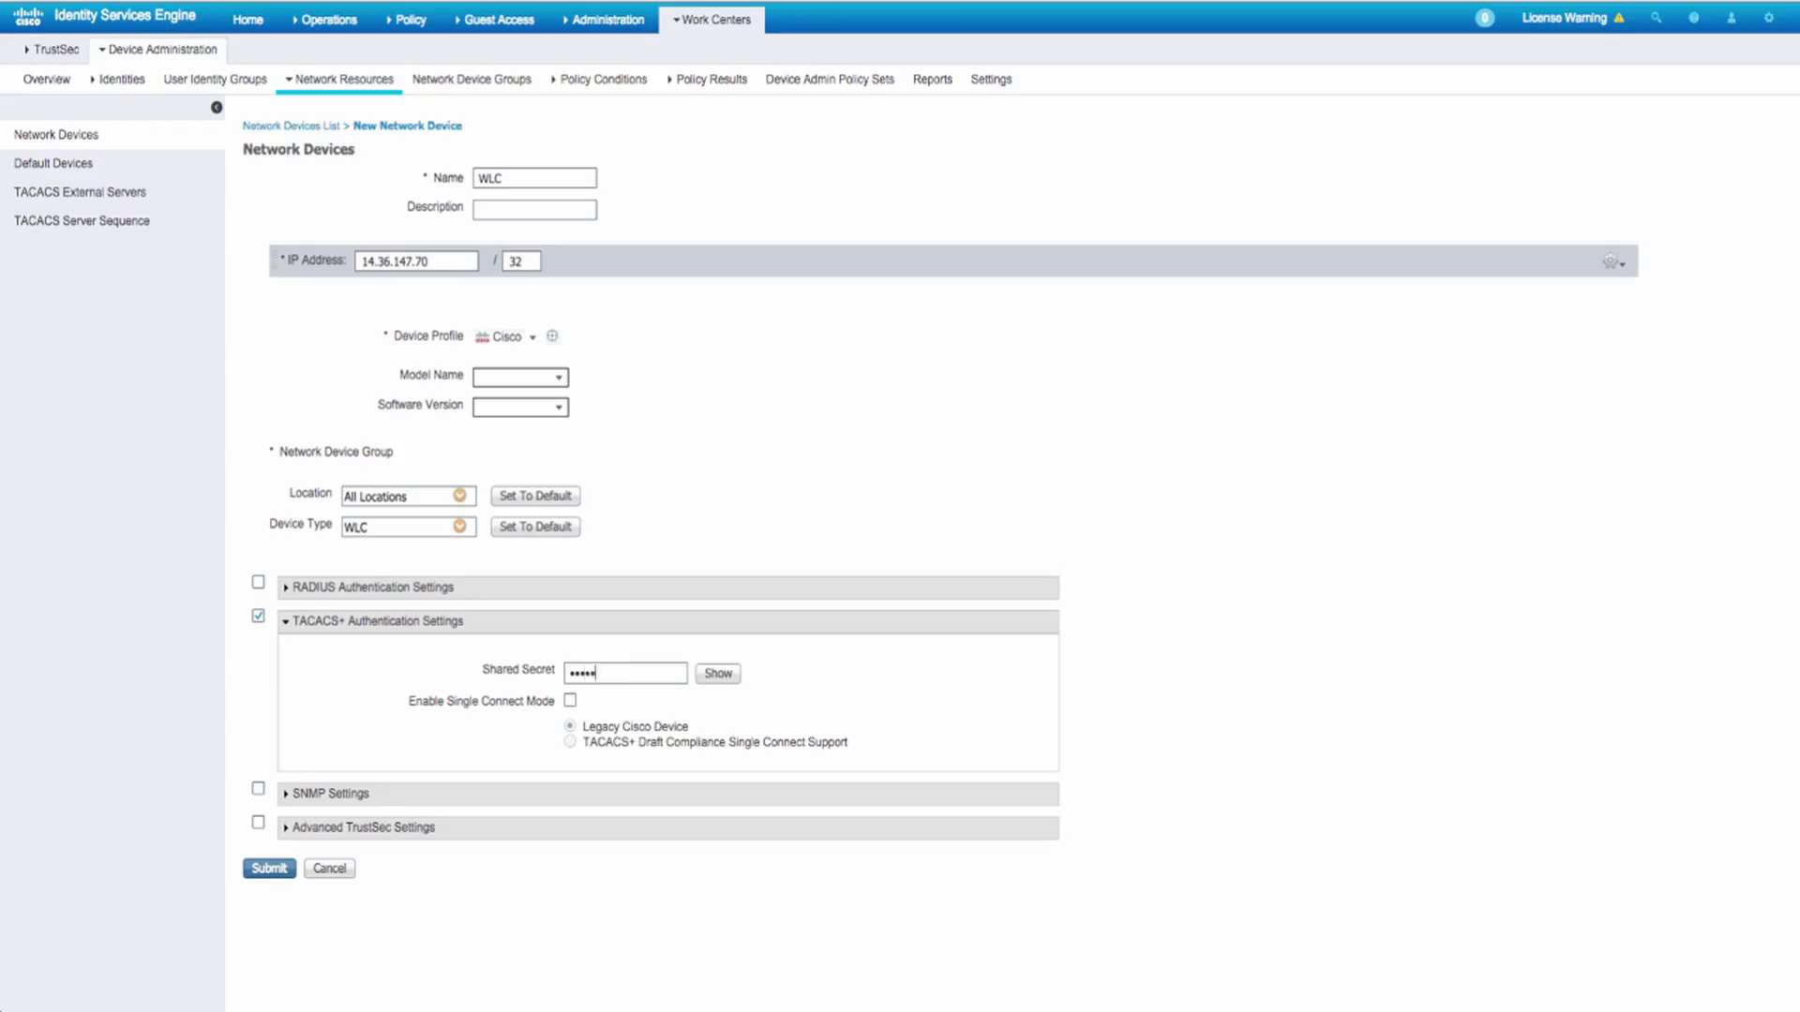
click(269, 868)
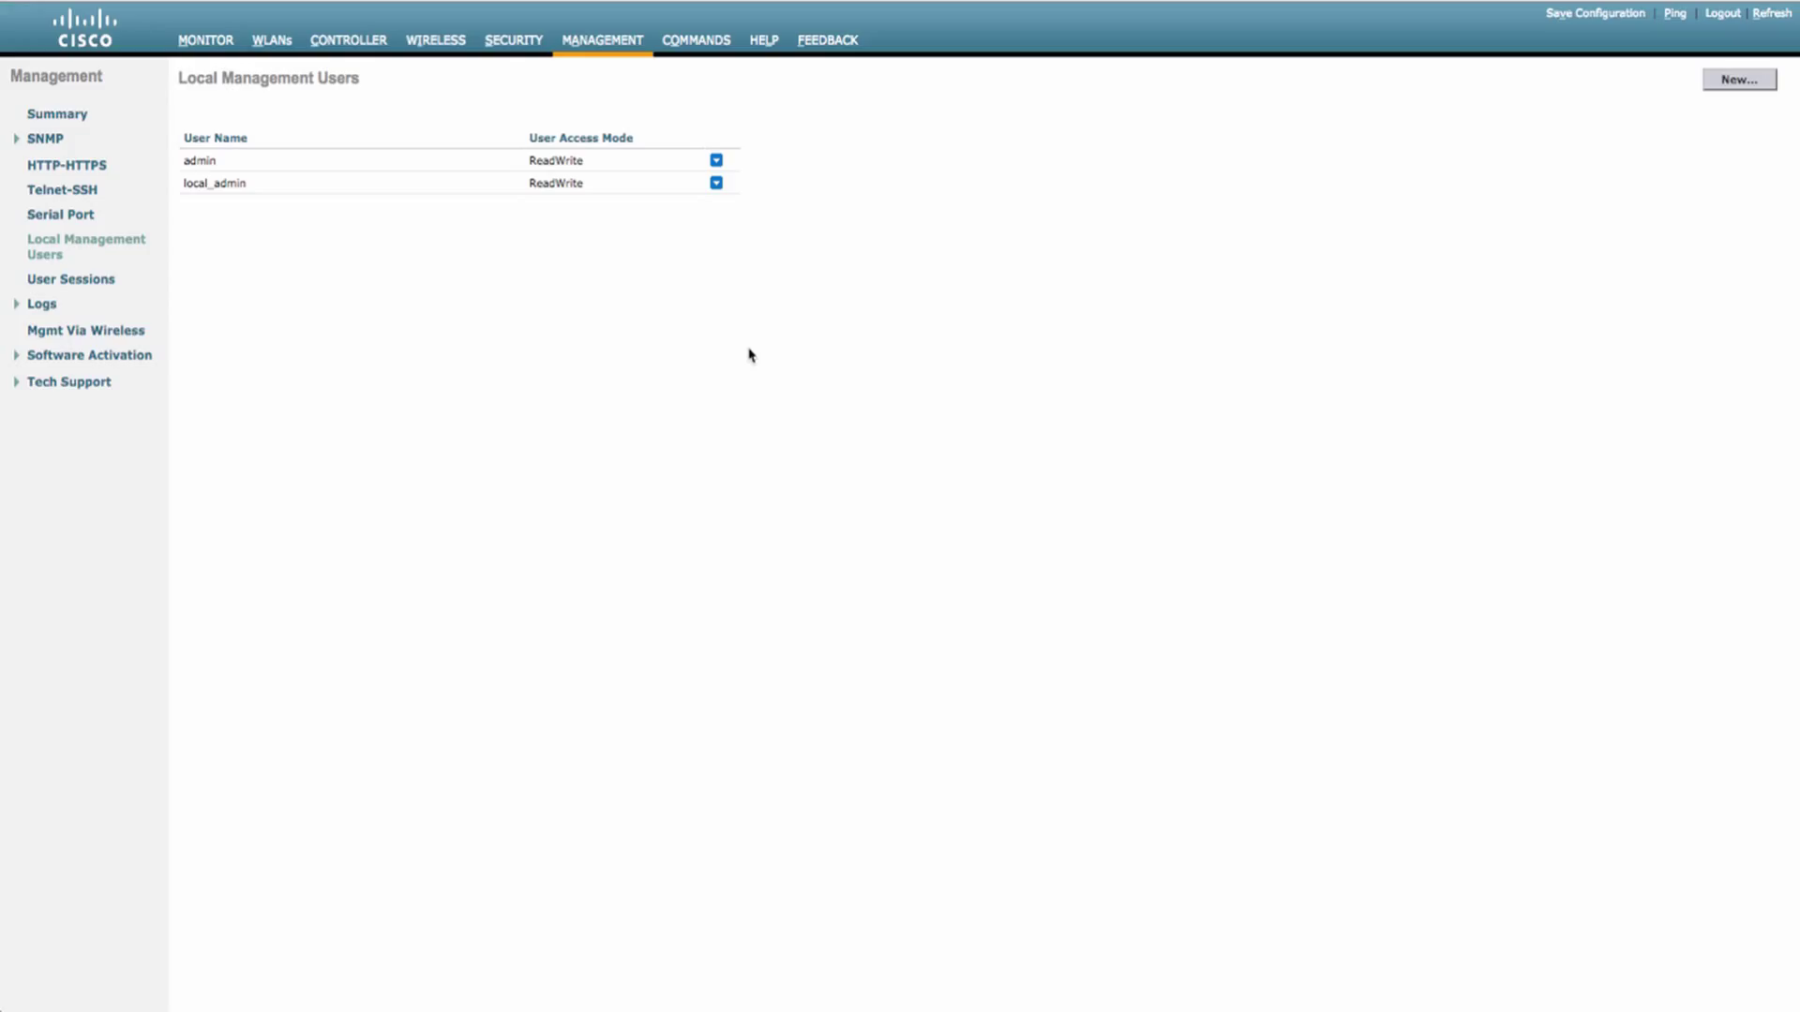
click(601, 39)
click(73, 248)
- Go to Security > AAA > TACACS+ Authentication servers and start a new server entry
click(513, 40)
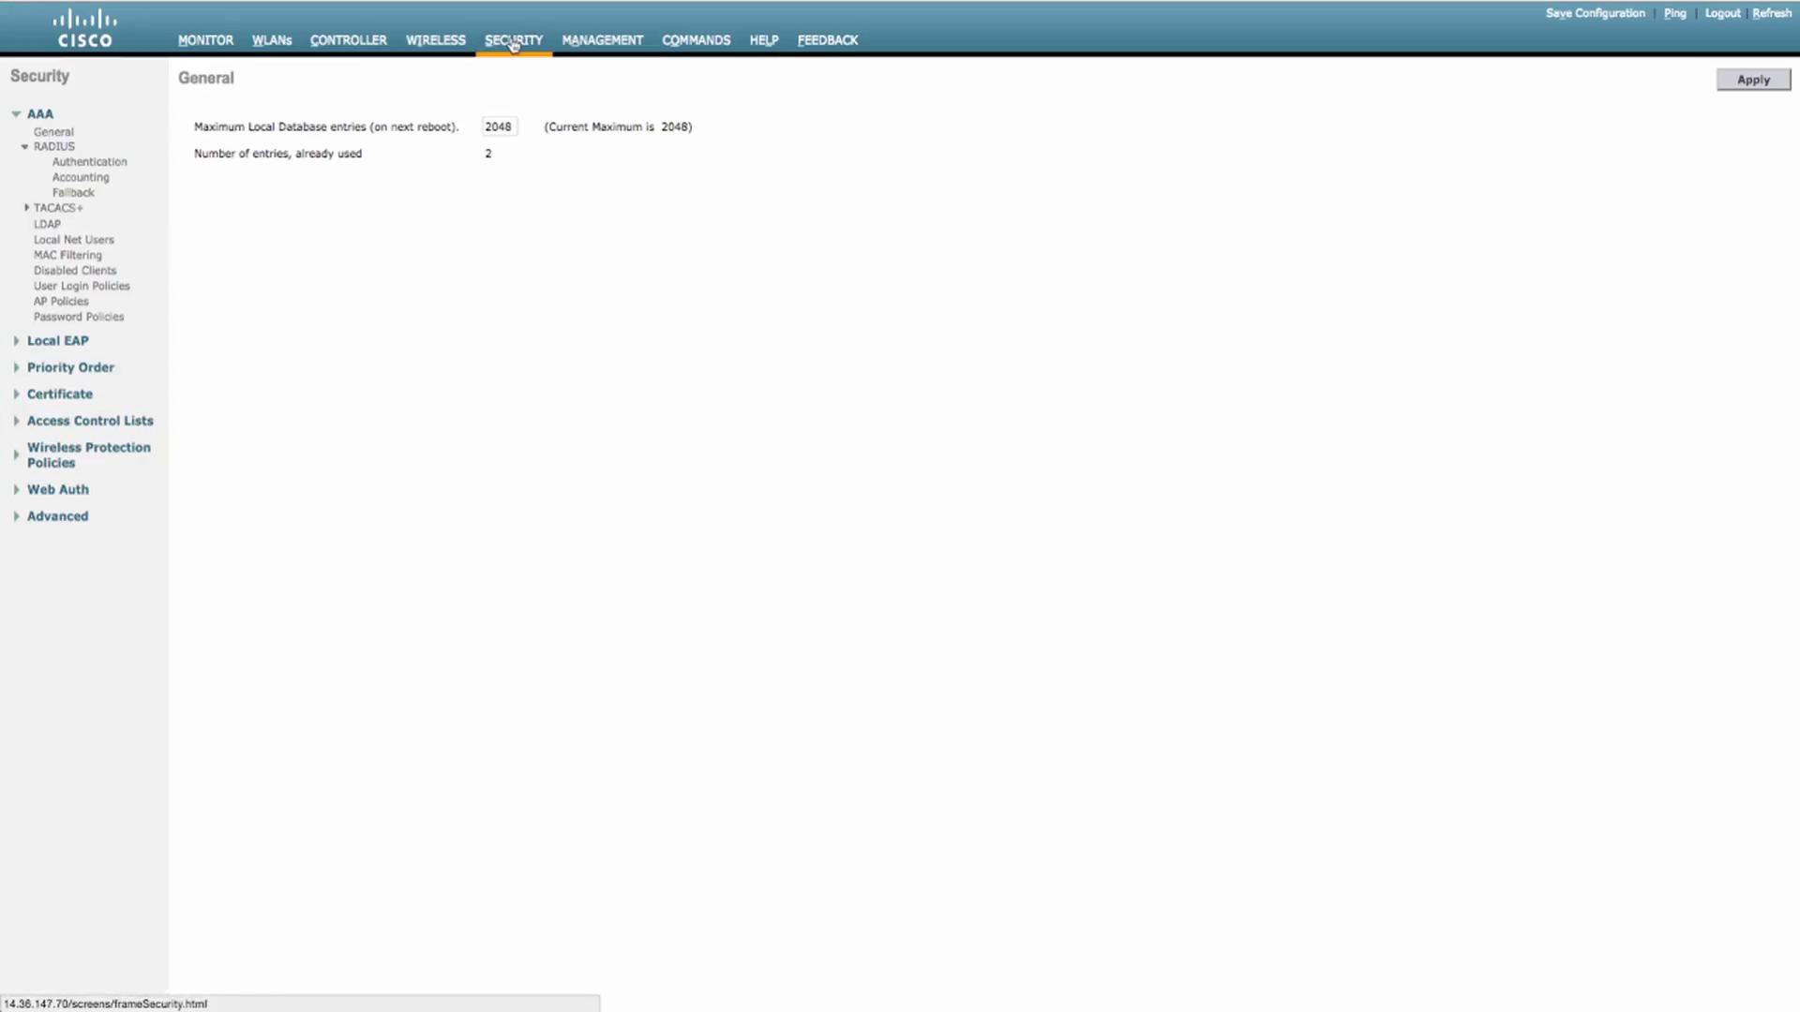
click(56, 208)
click(68, 226)
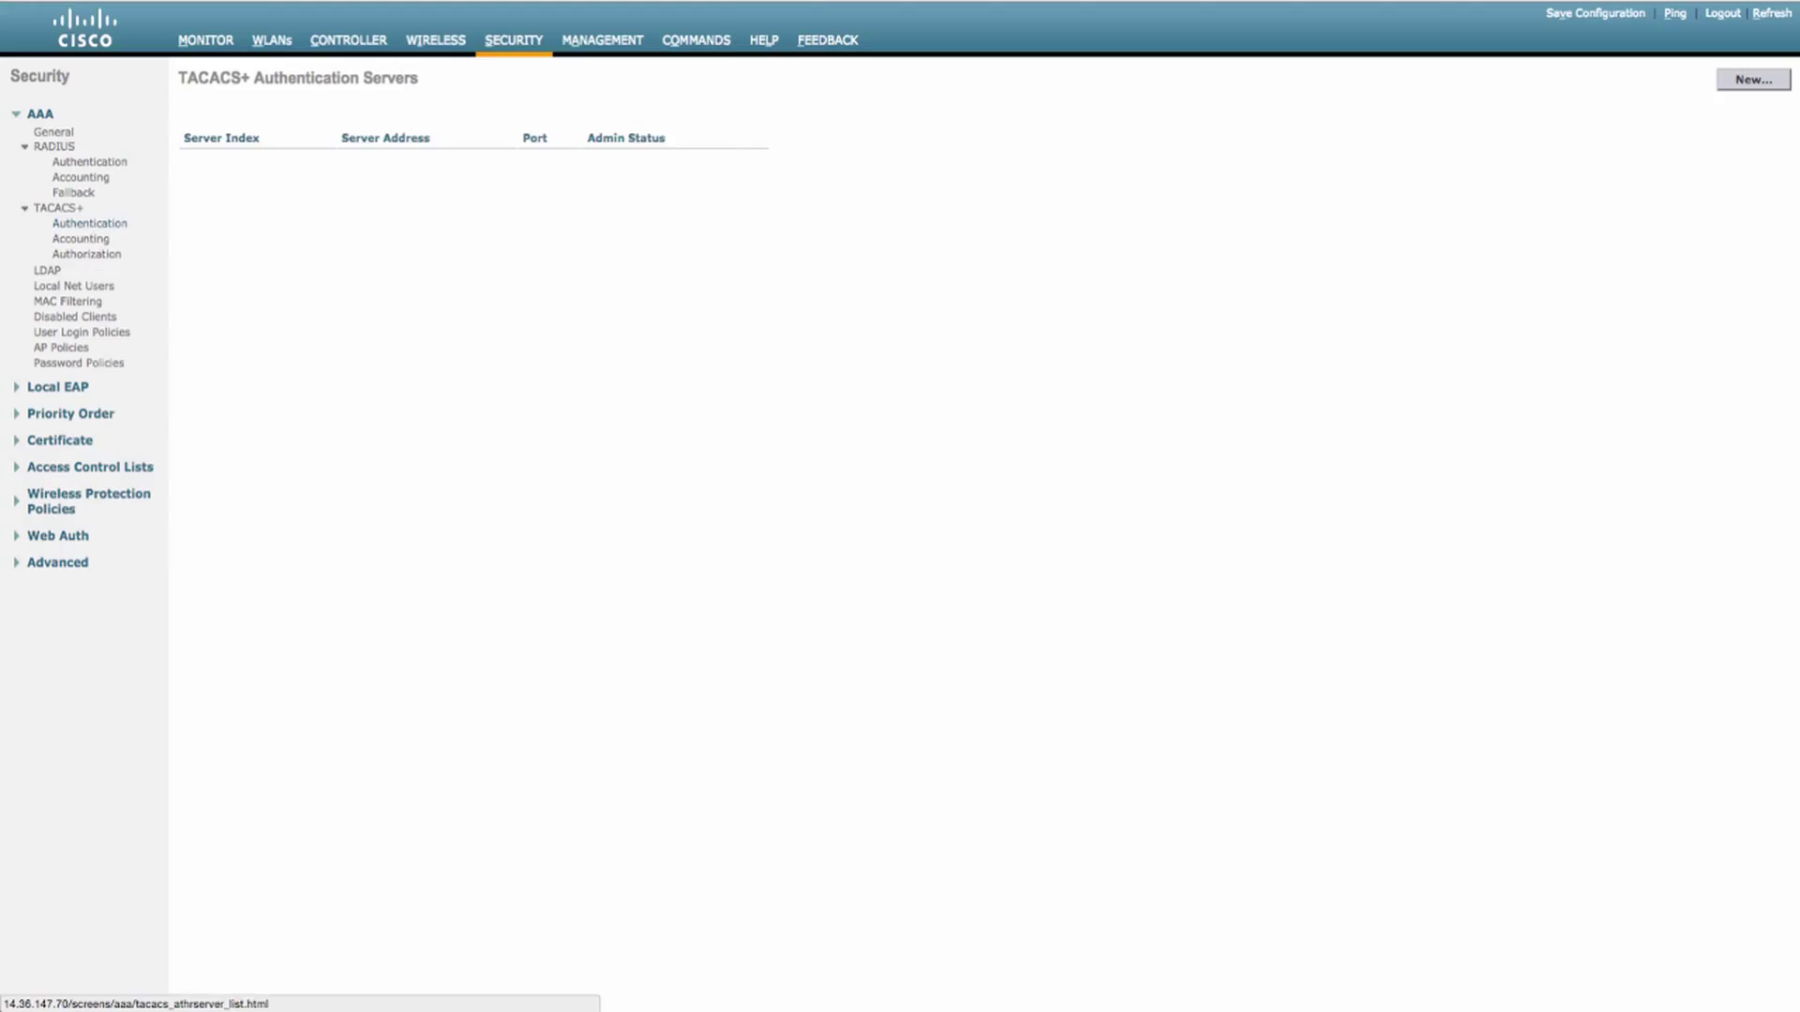
click(1759, 82)
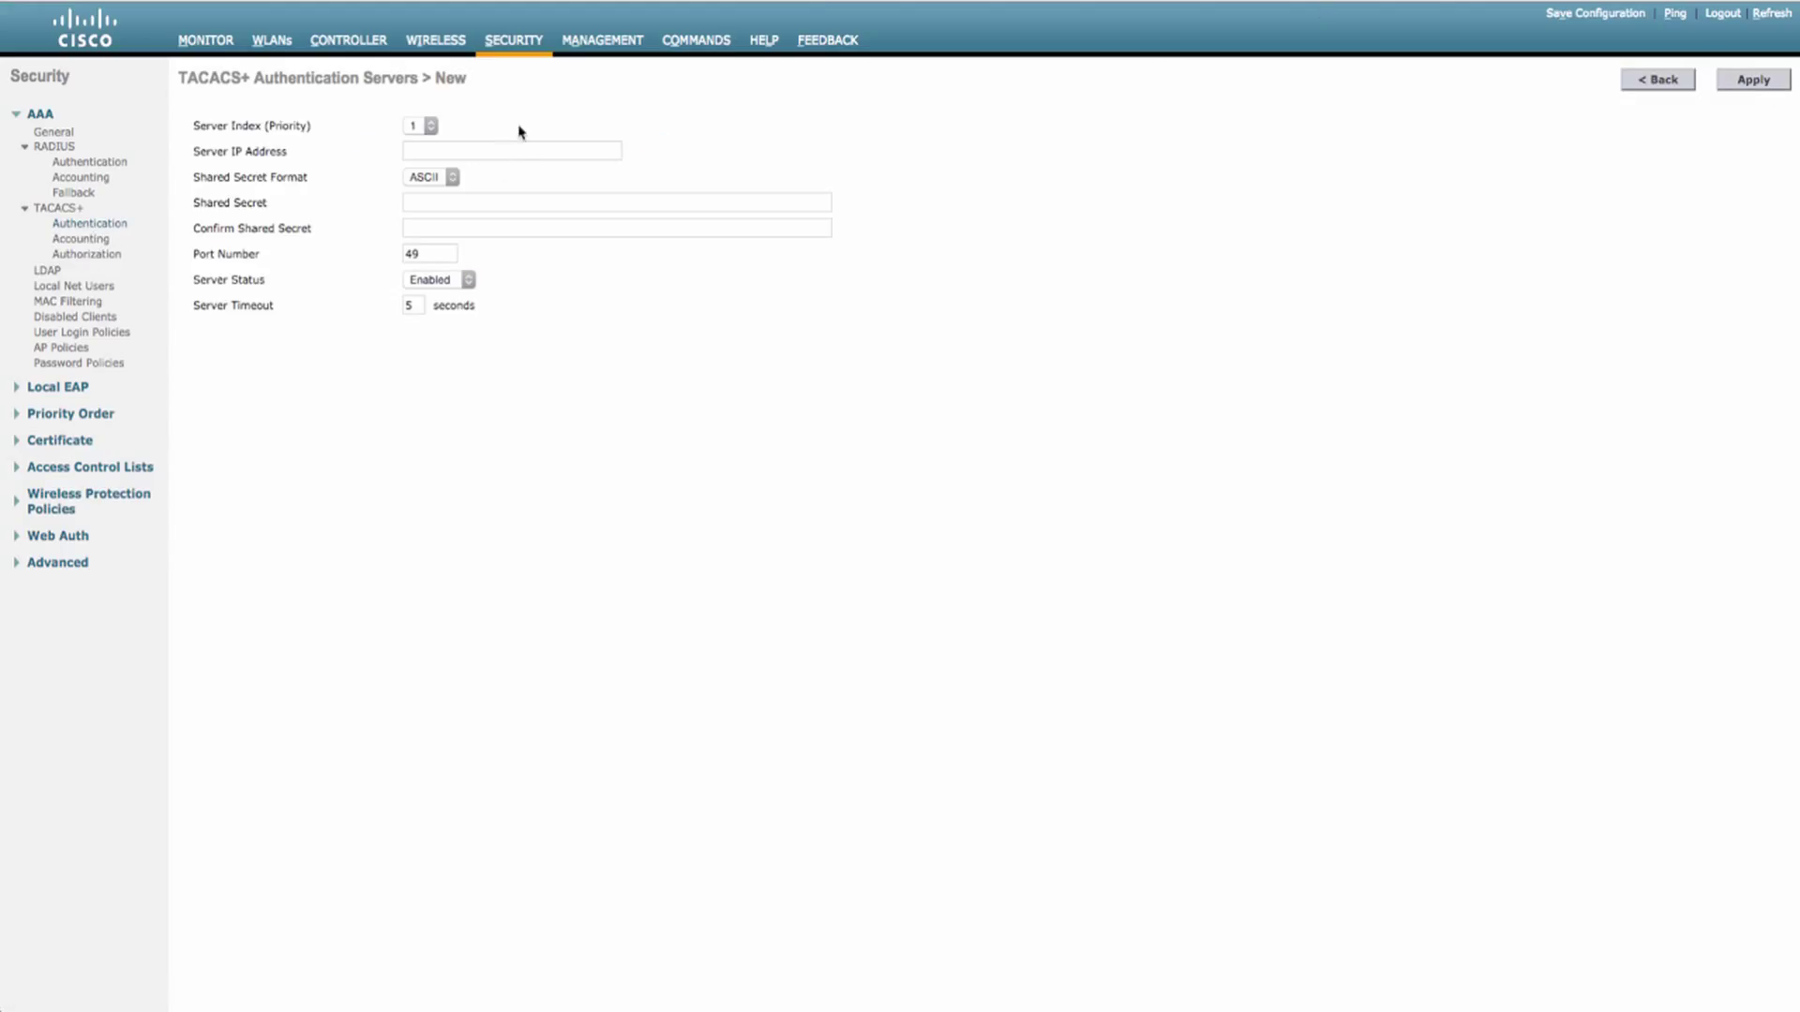
- Add server 14.36.153.200 with the TACACS+ shared secret and its confirmation, and apply
click(519, 149)
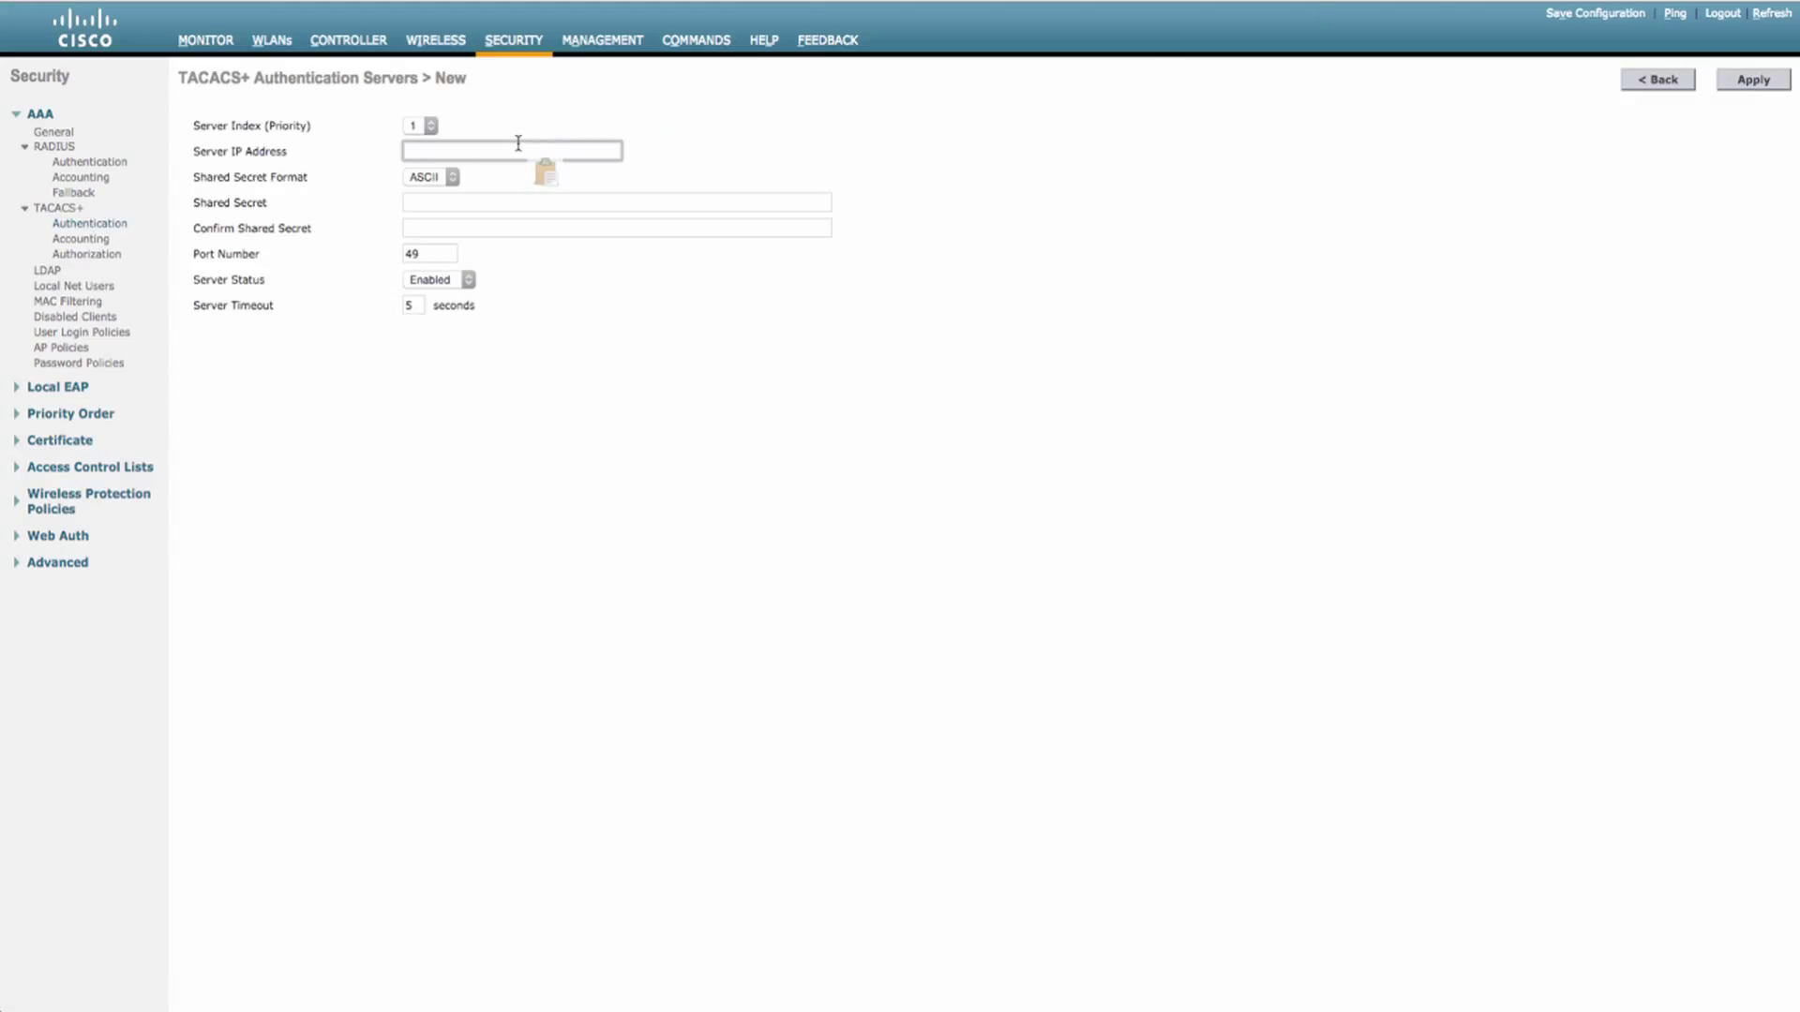
text(14.36.153)
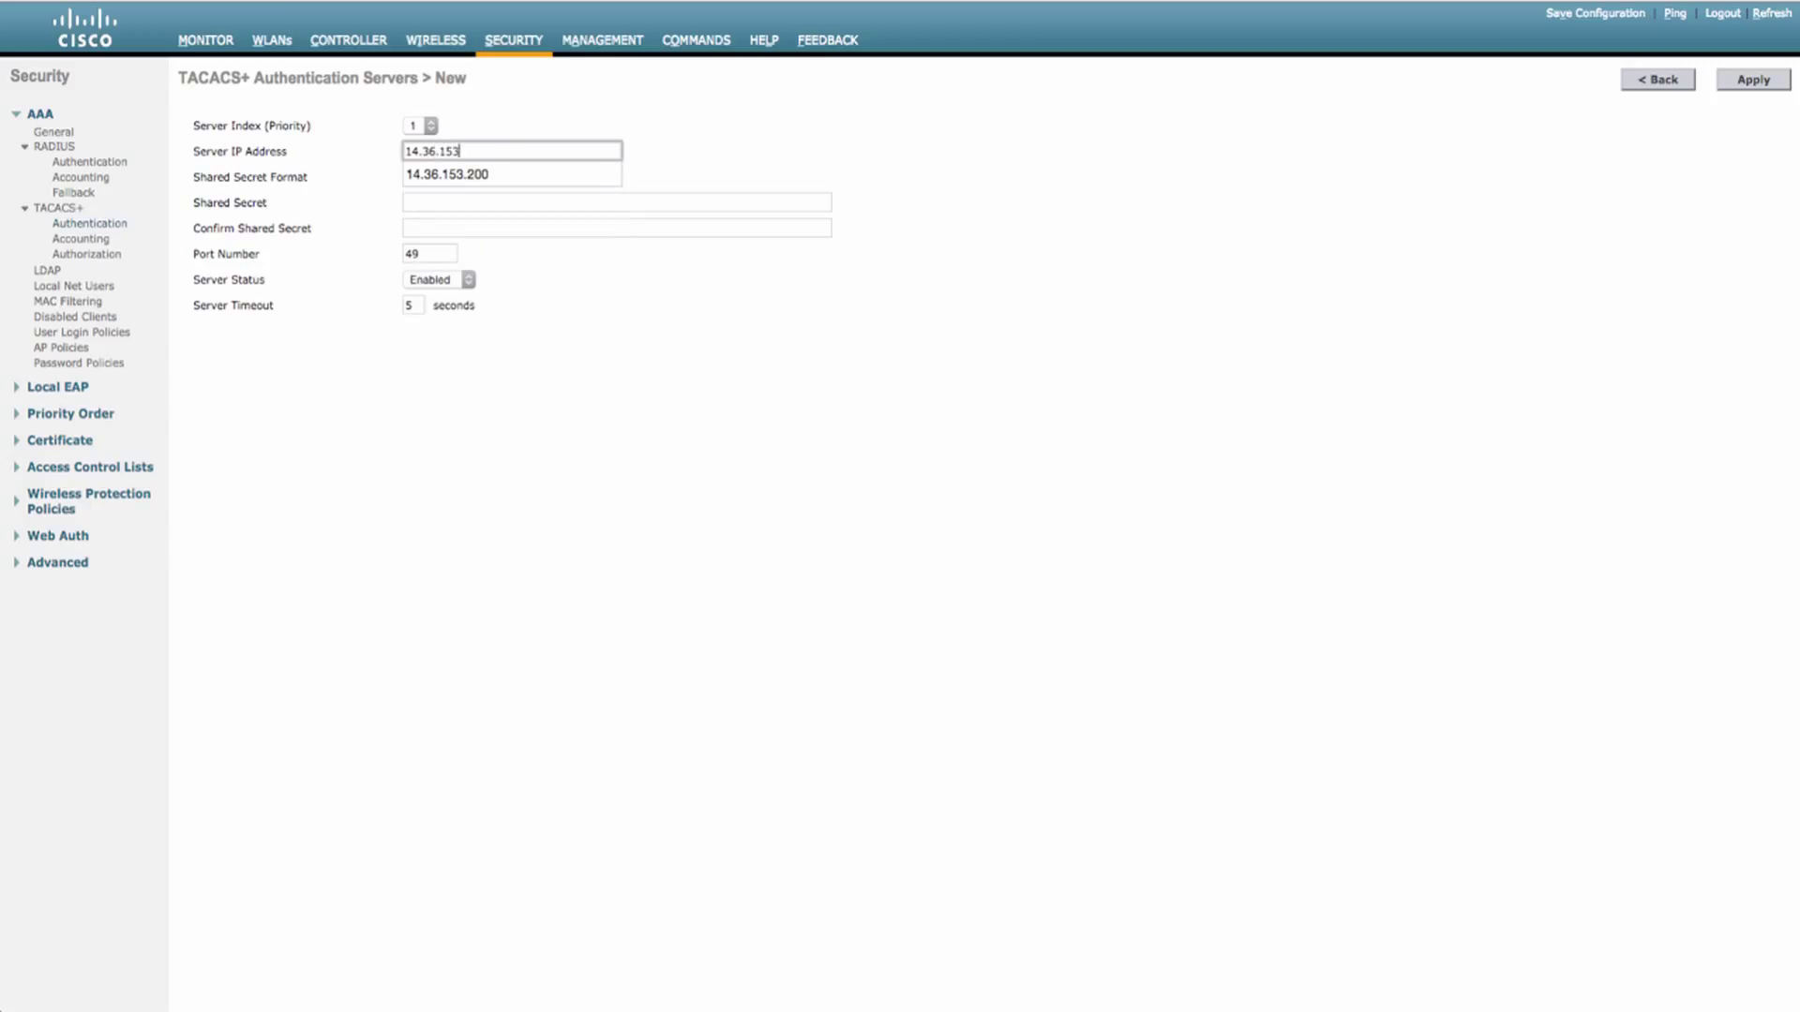
text(.200)
key(super+a)
key(super+c)
click(1222, 353)
click(752, 199)
text(cisco12)
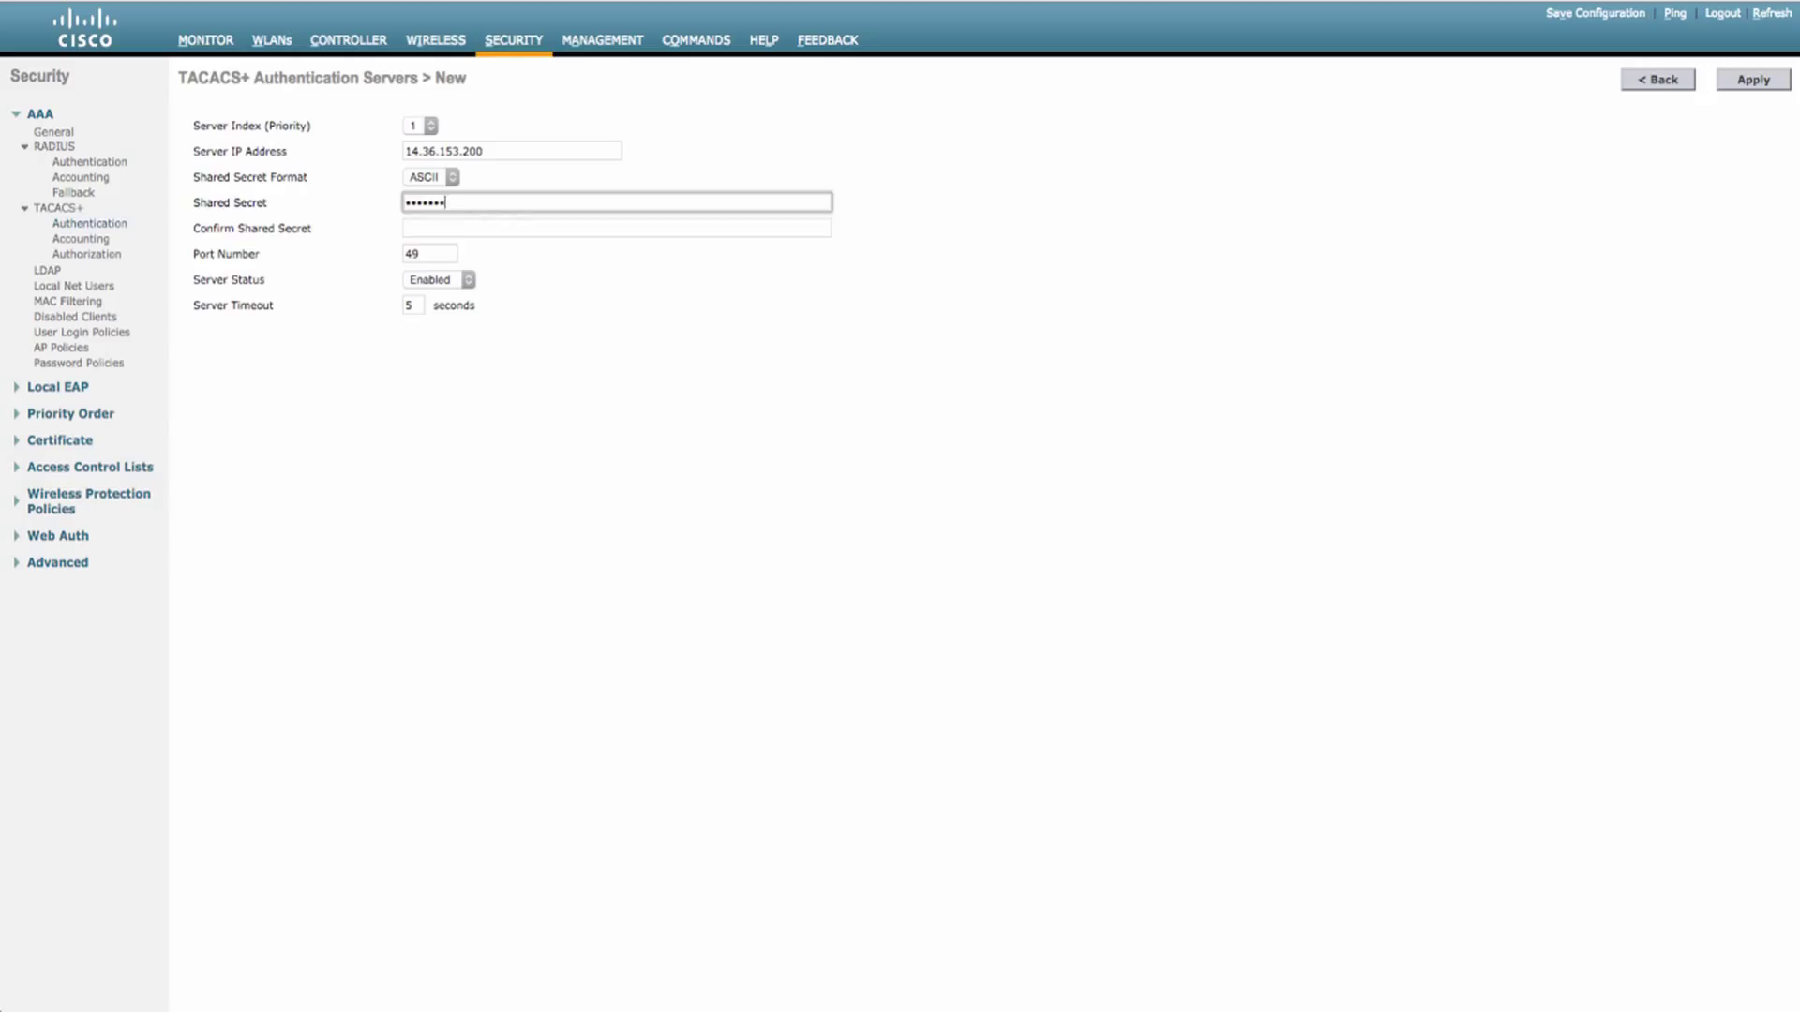
text(3)
key(Tab)
text(c)
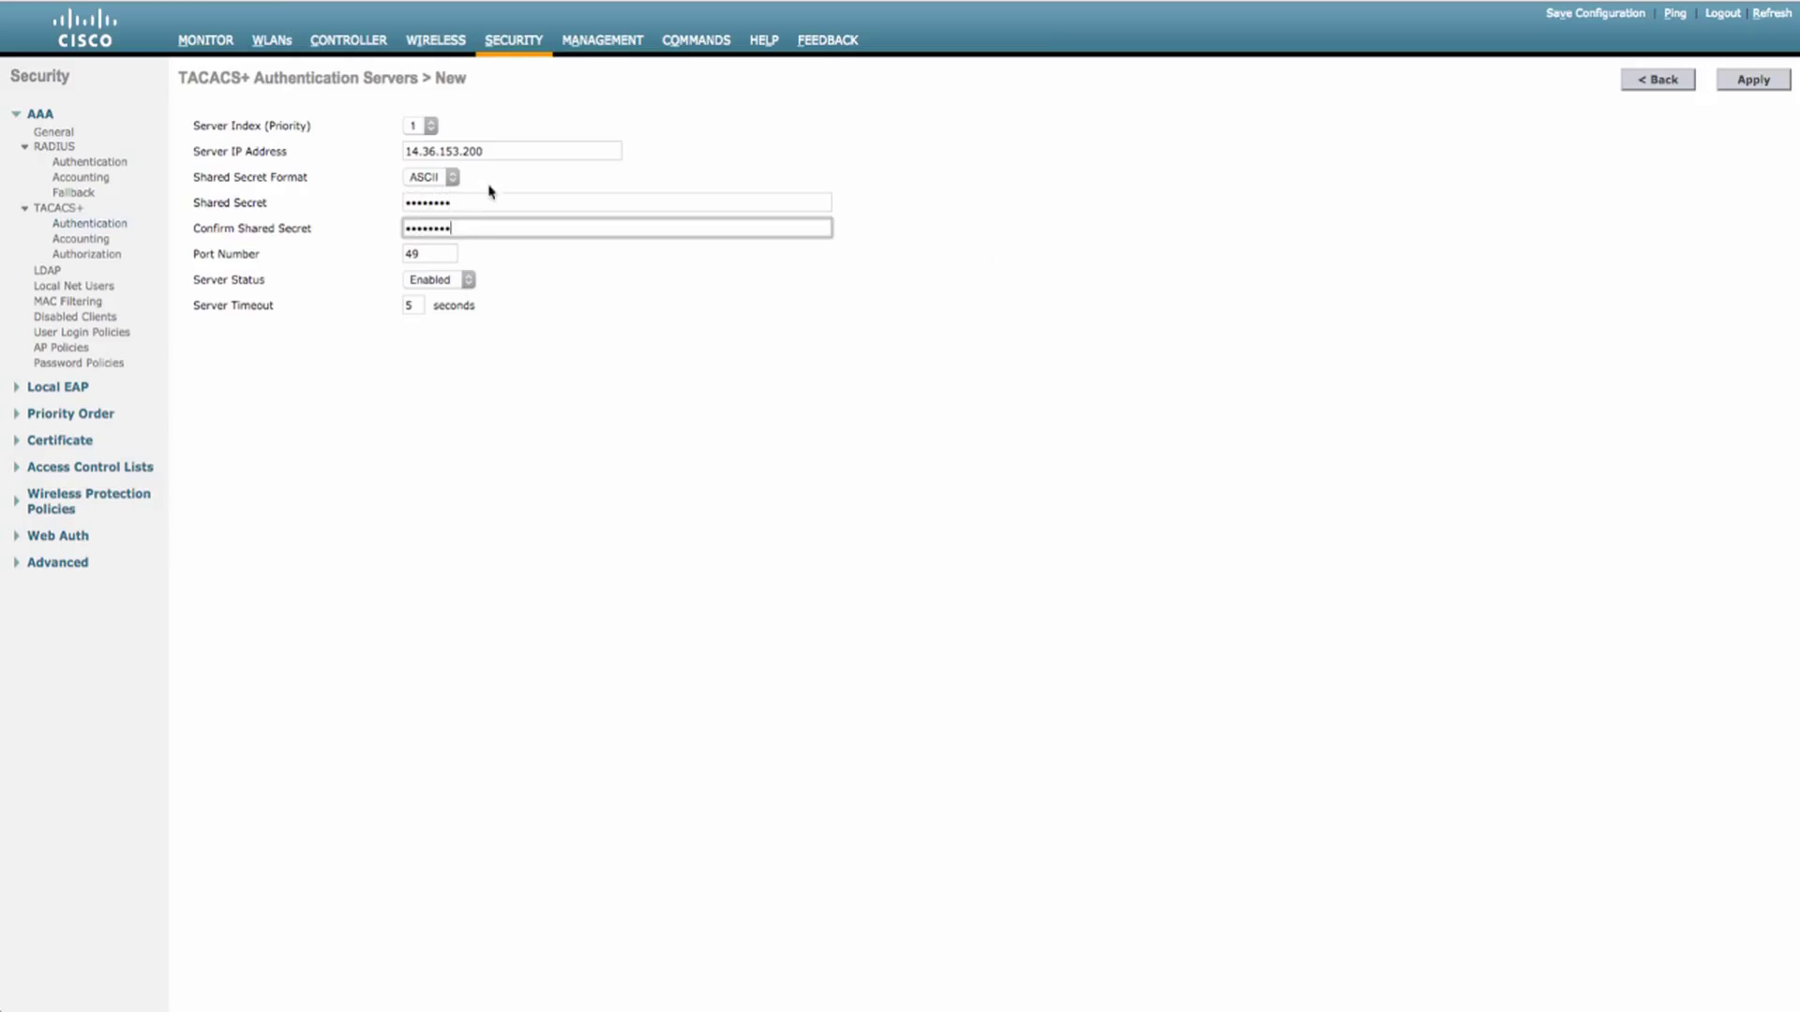
click(1742, 81)
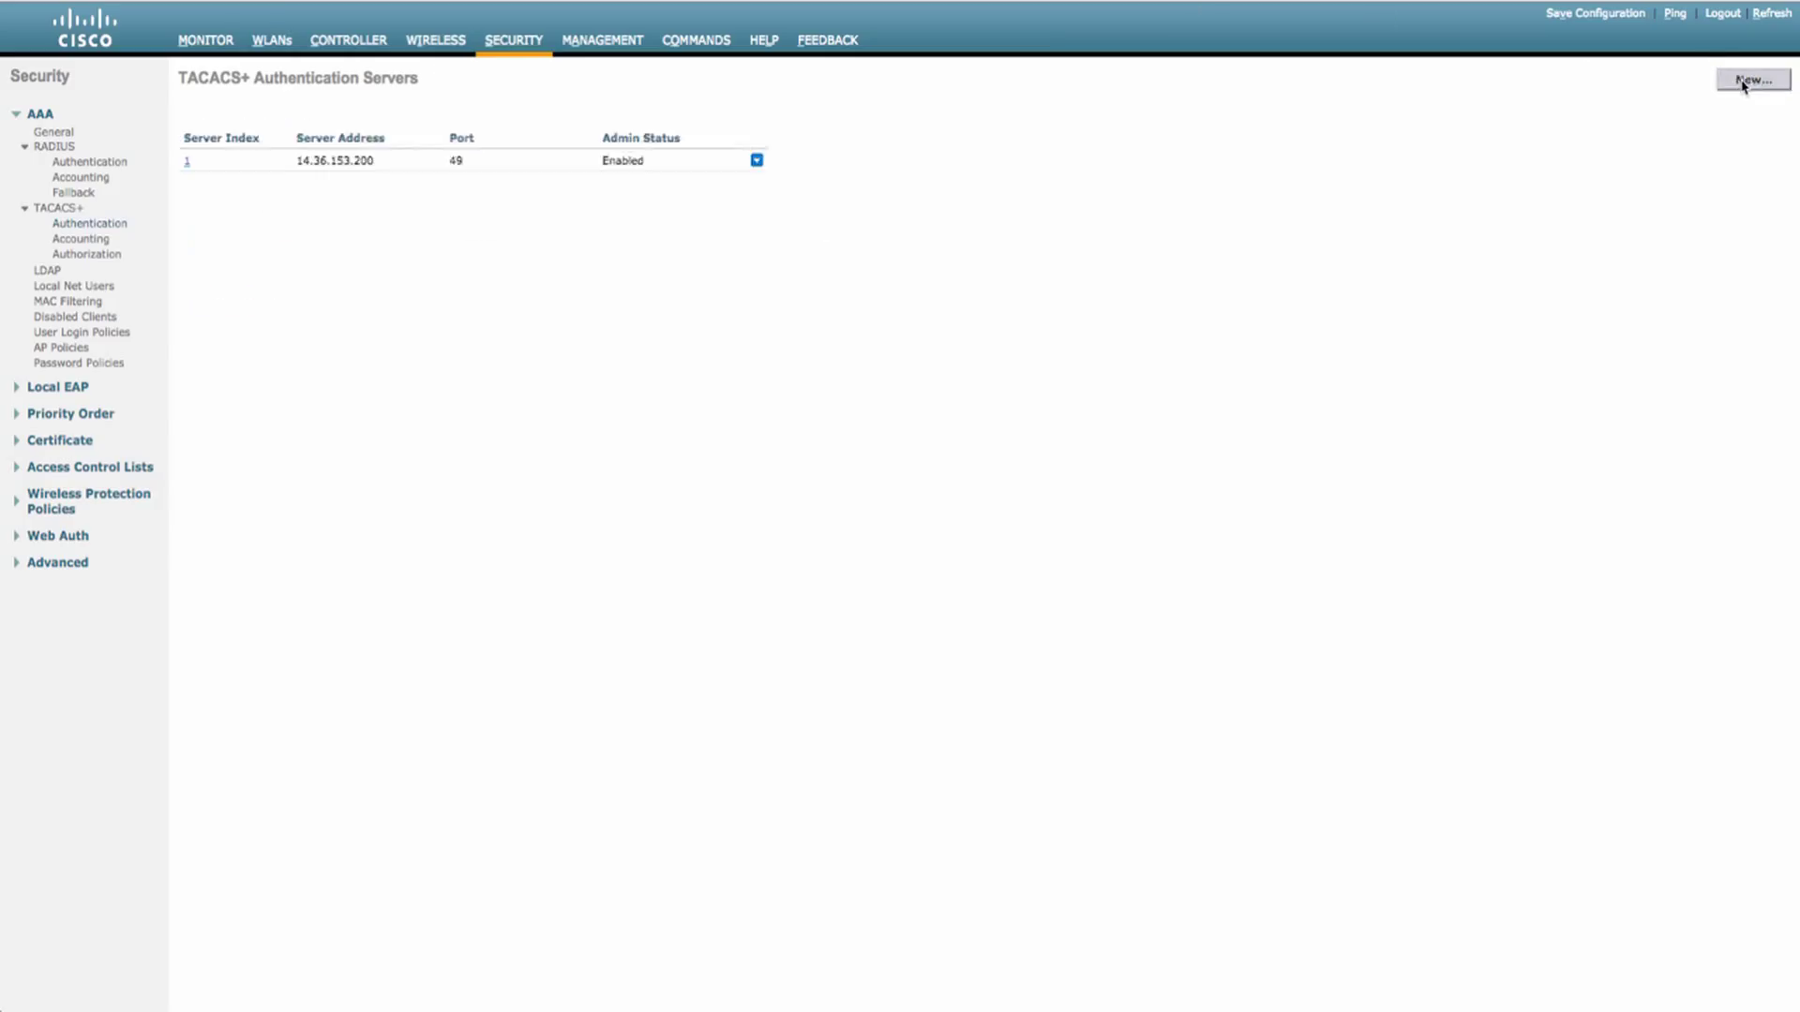
- Add TACACS+ authorization server 14.36.153.200 with the shared secret, then recheck the server lists
click(82, 293)
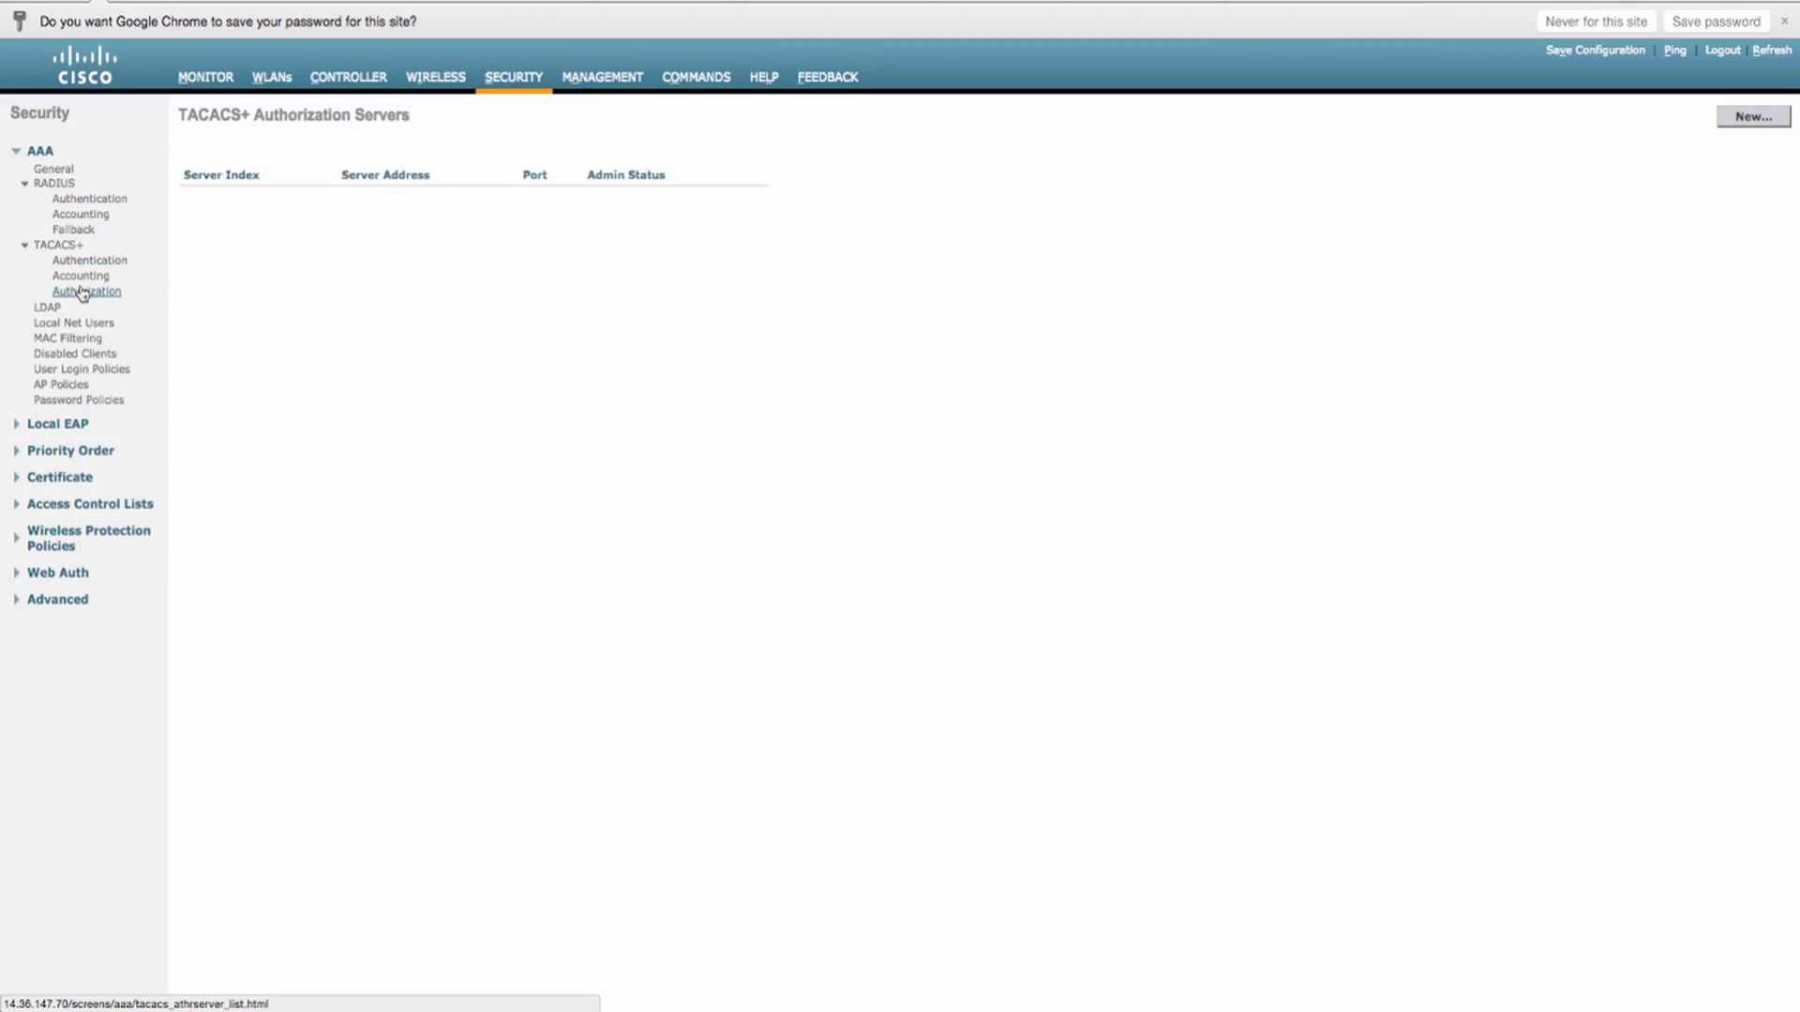
click(1775, 120)
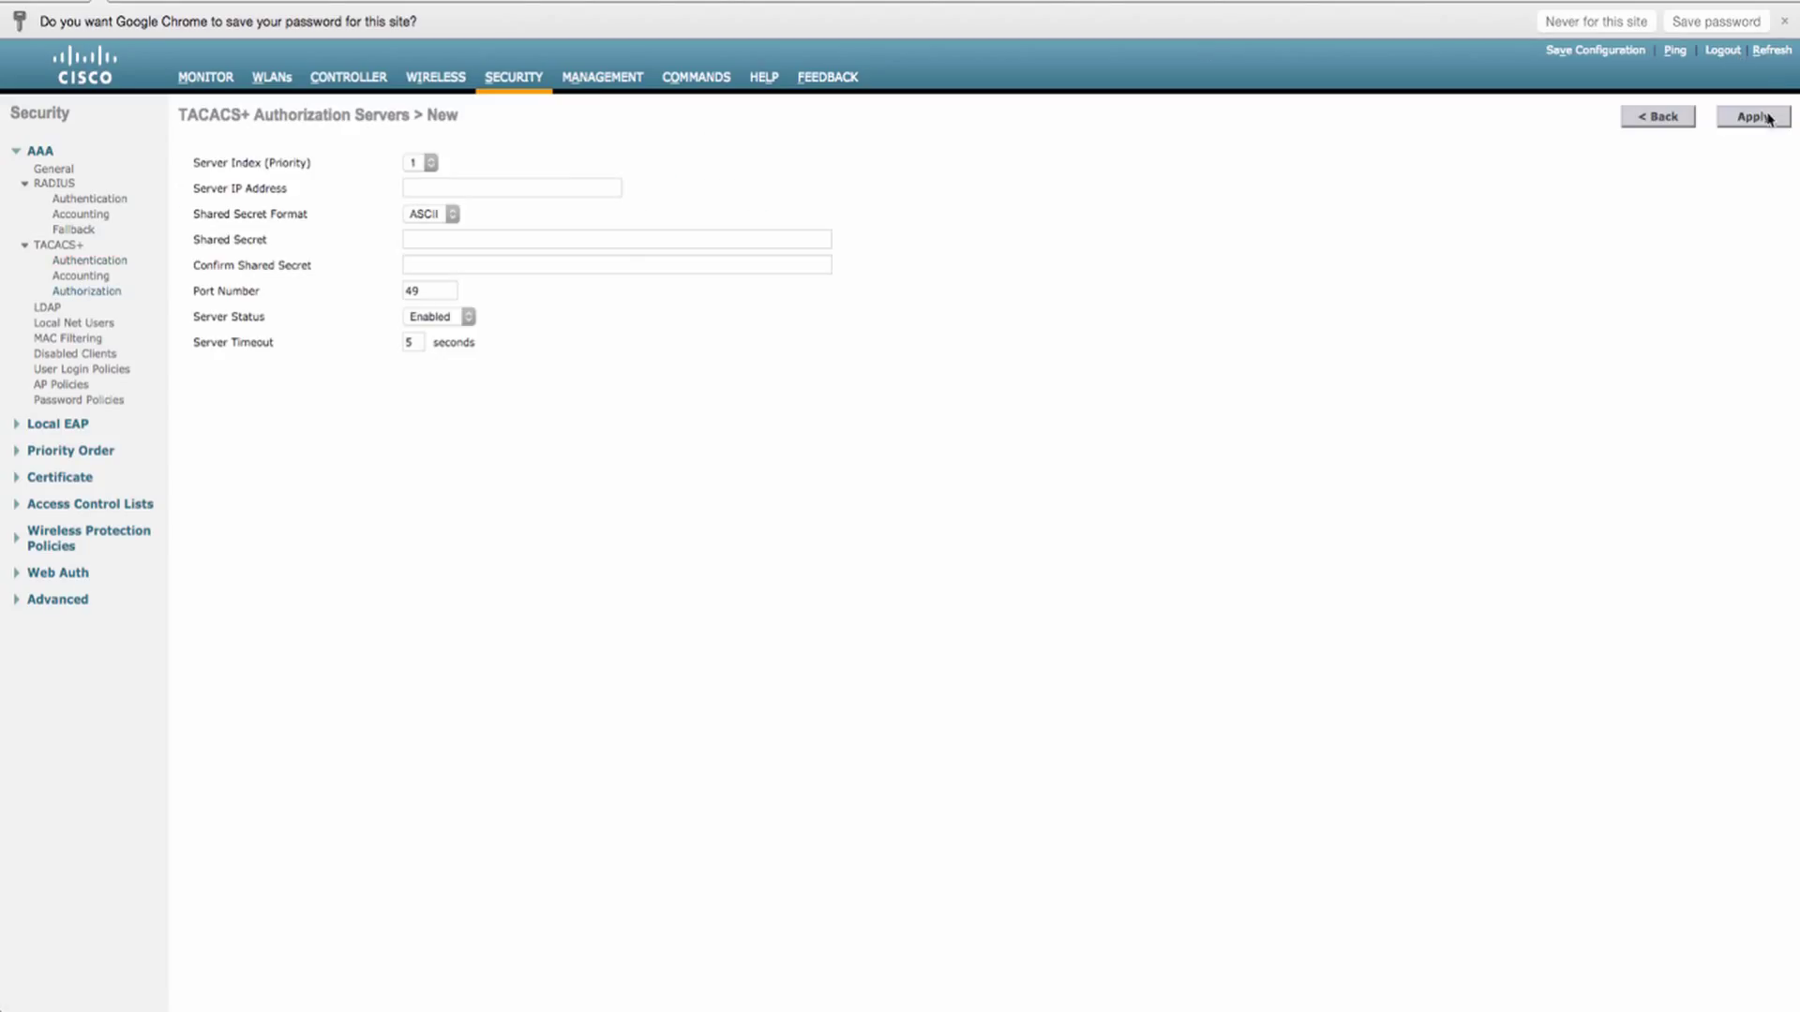
click(547, 186)
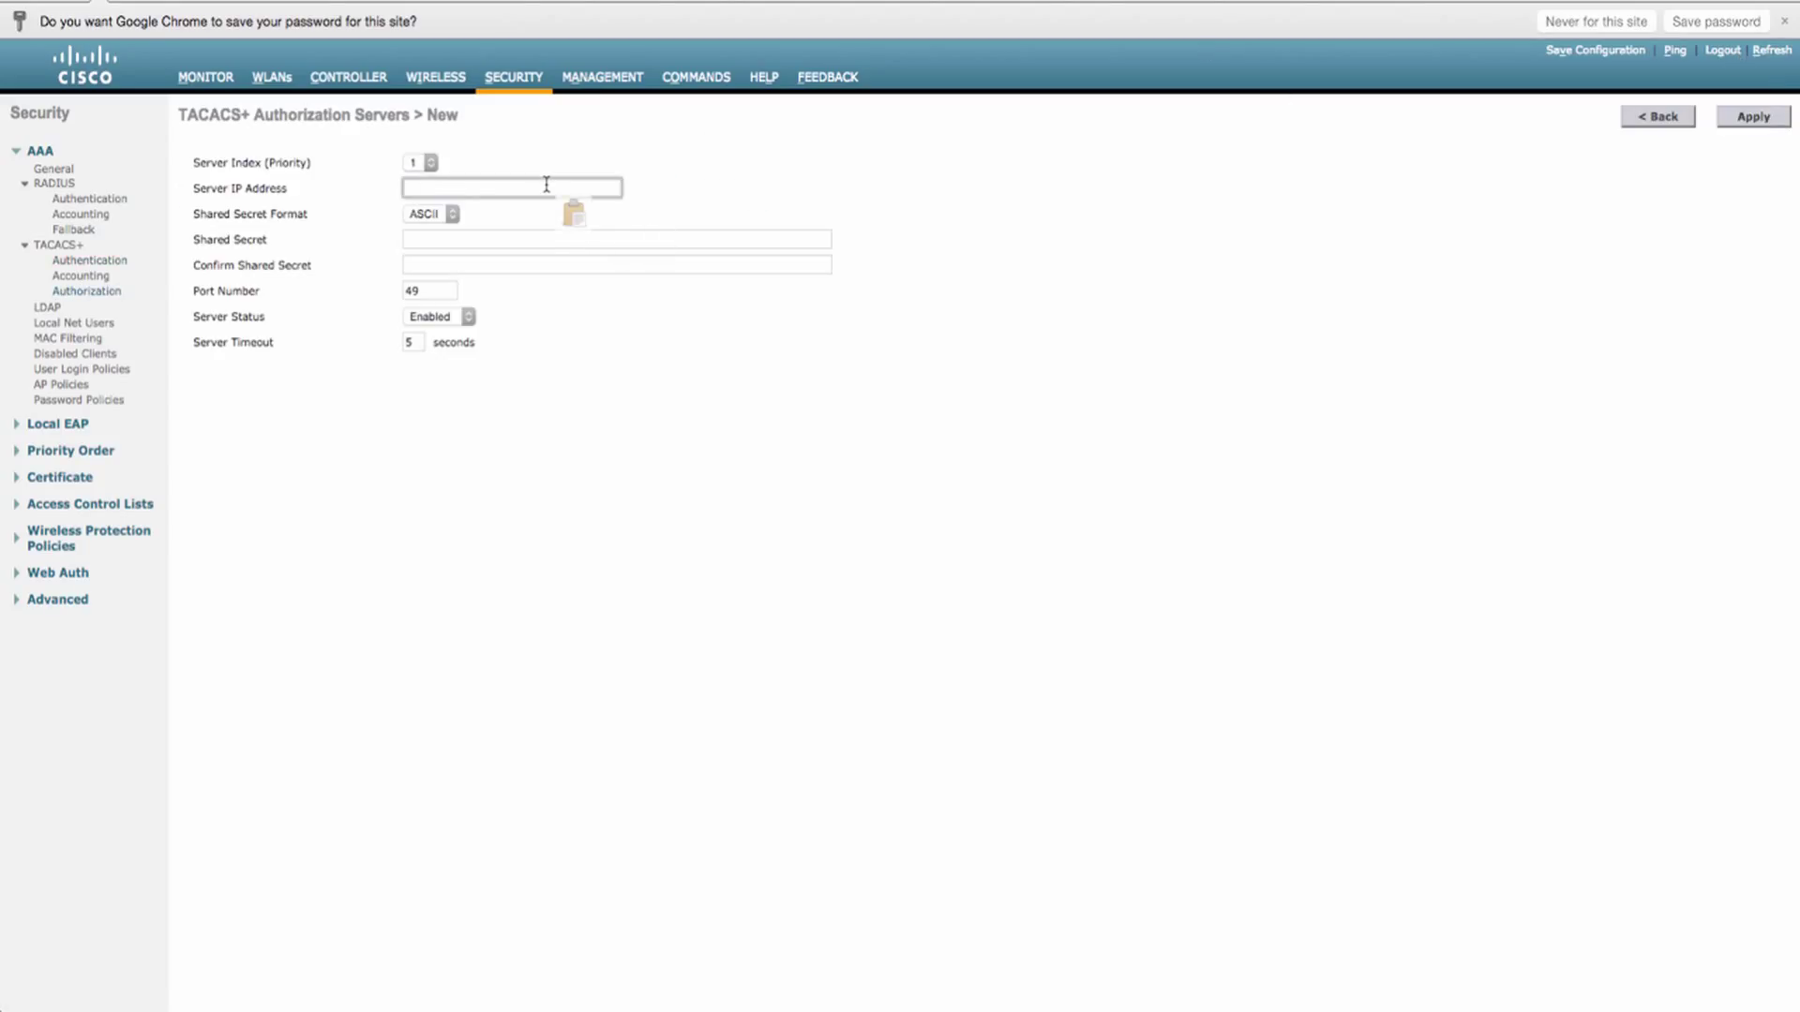
key(ctrl+v)
key(Tab)
text(cisco123)
key(Tab)
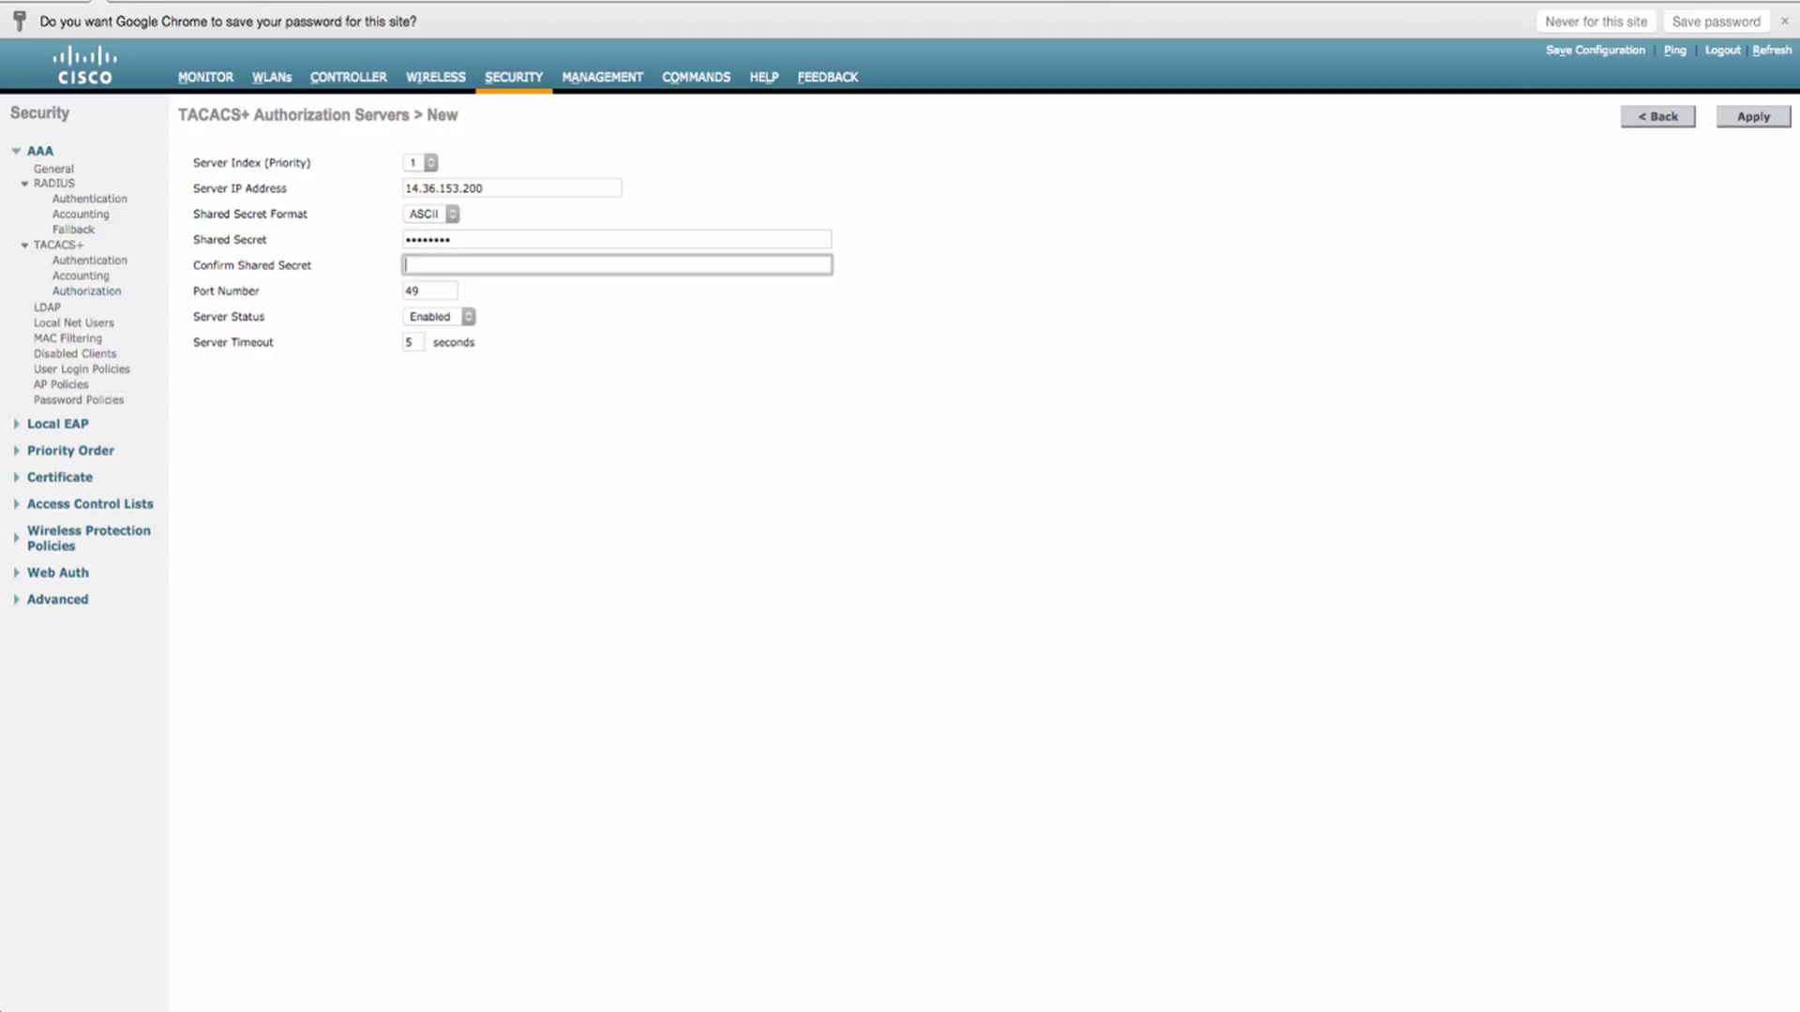
click(1752, 117)
click(116, 263)
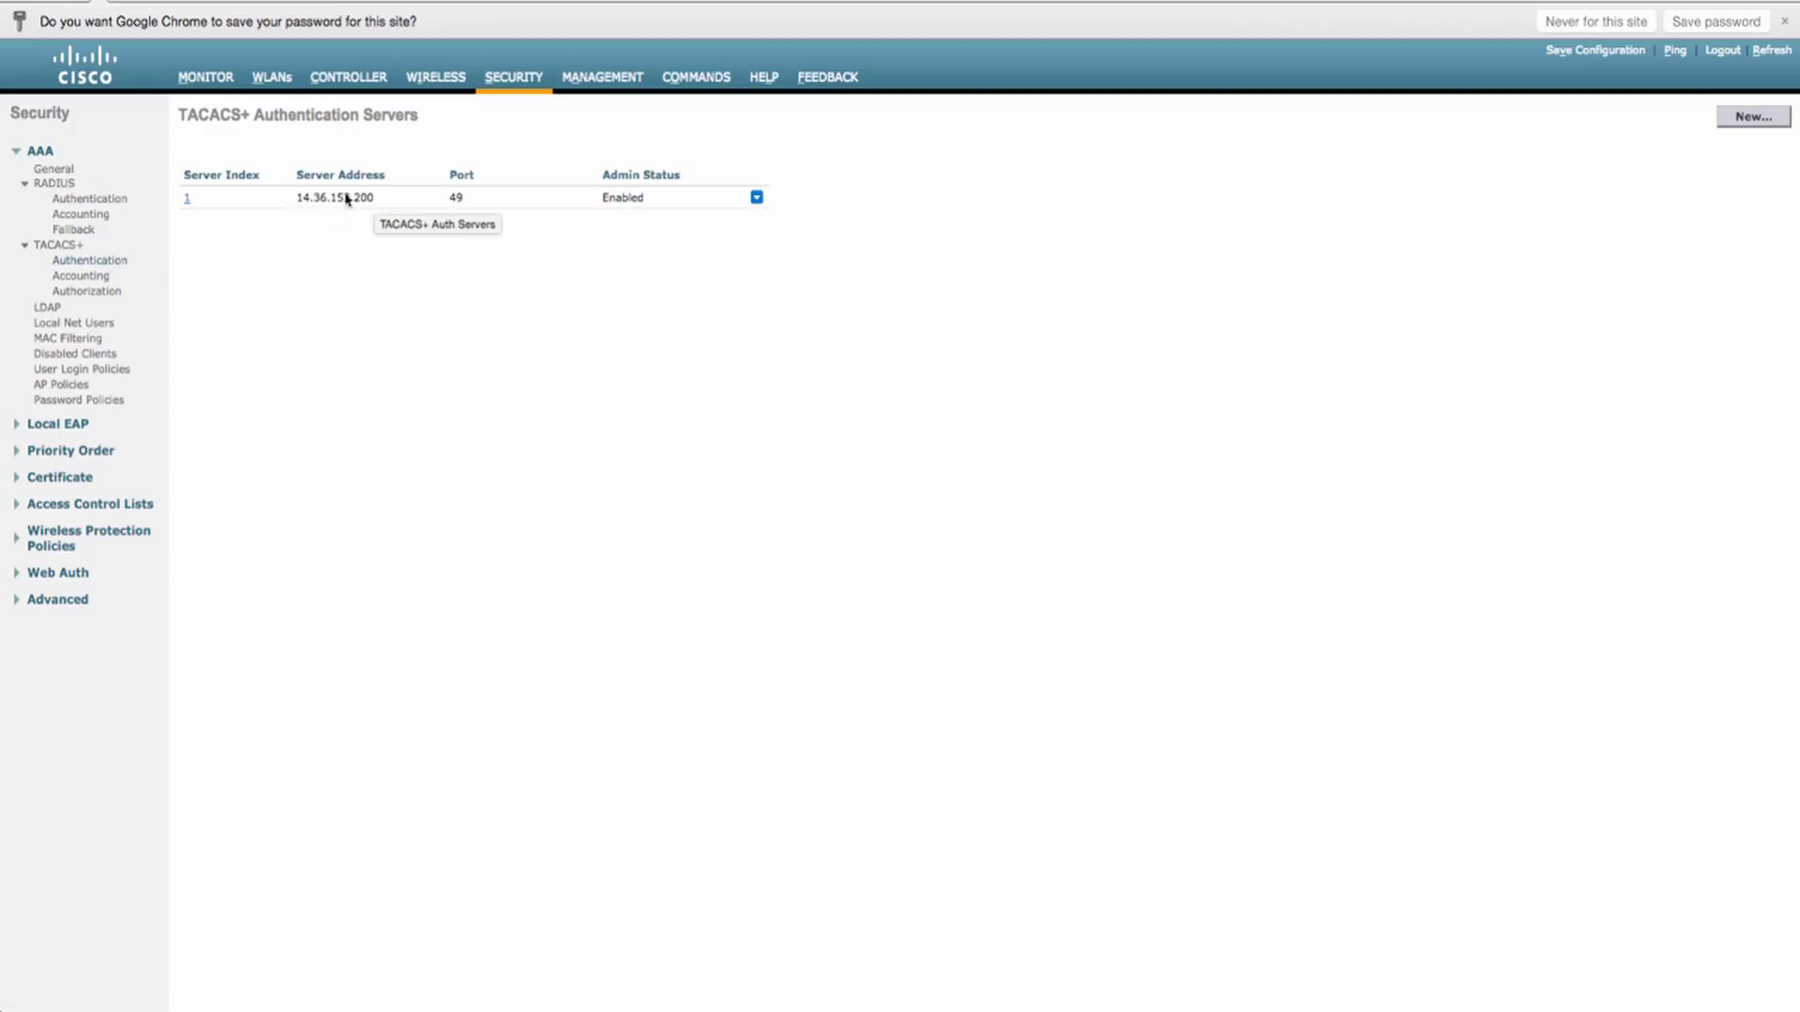
click(86, 292)
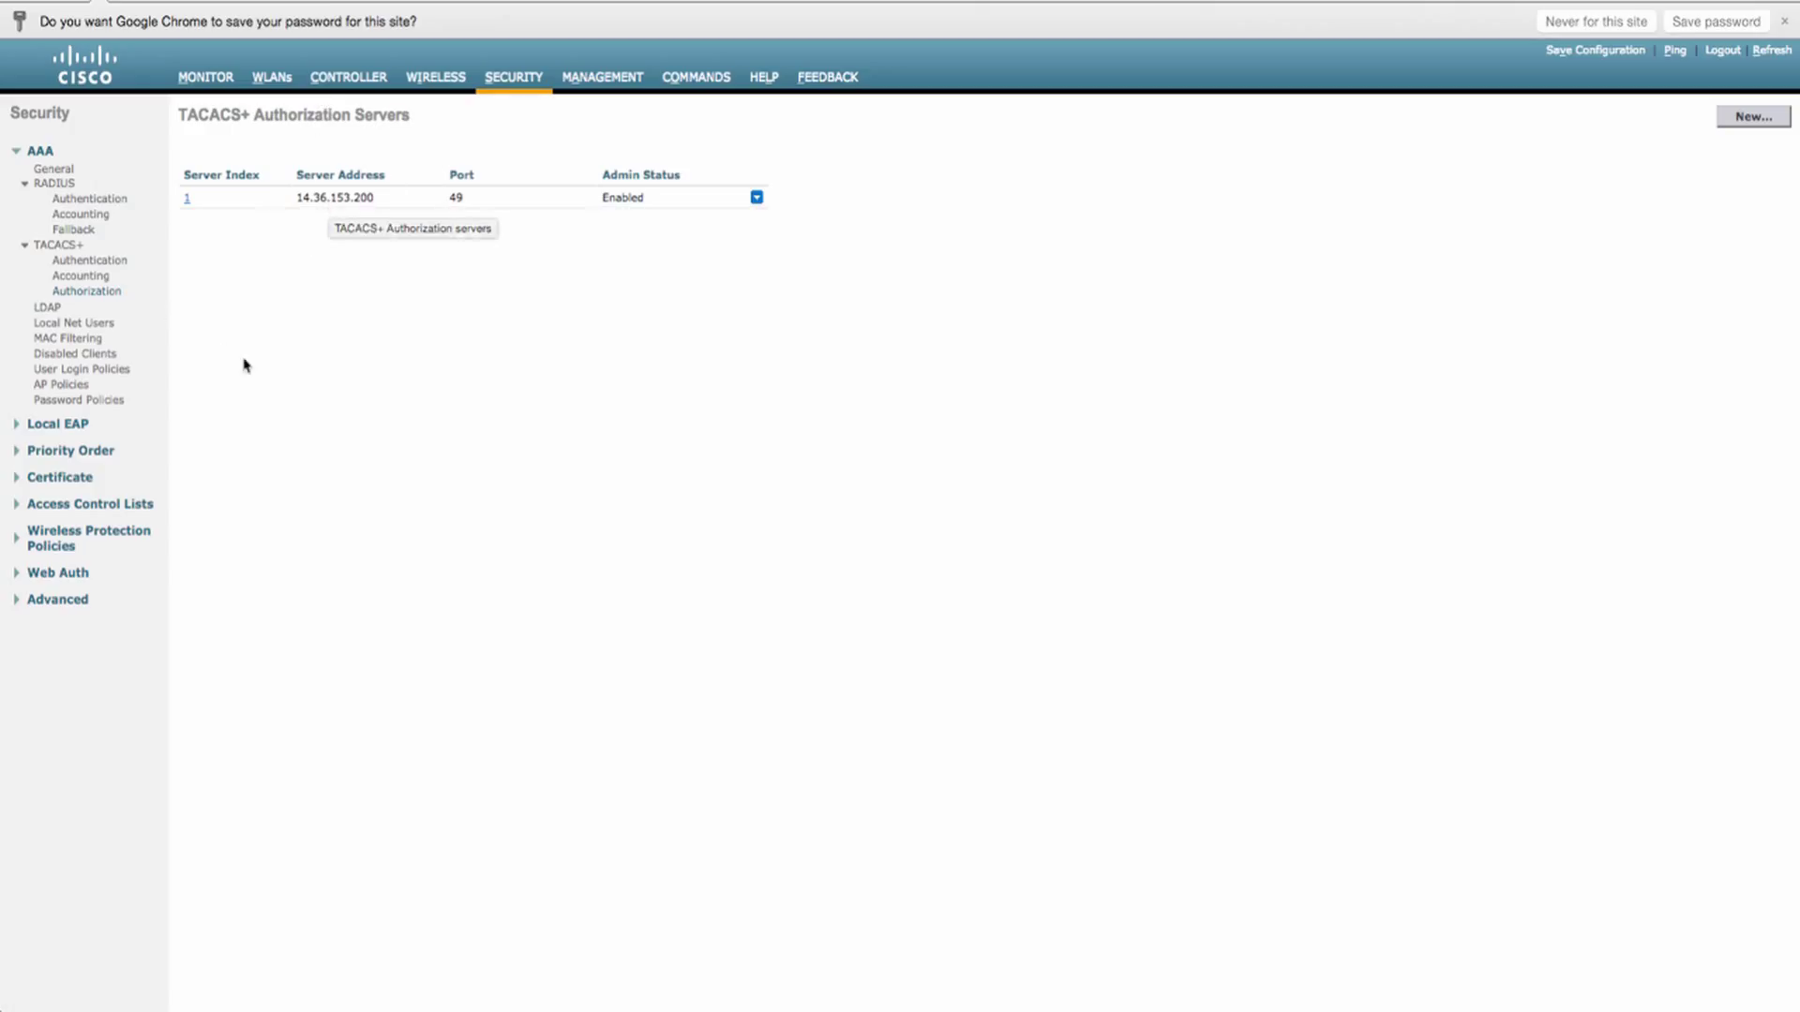
- Set the management user authentication order to TACACS+ then LOCAL, removing RADIUS, and apply it
click(51, 452)
click(80, 469)
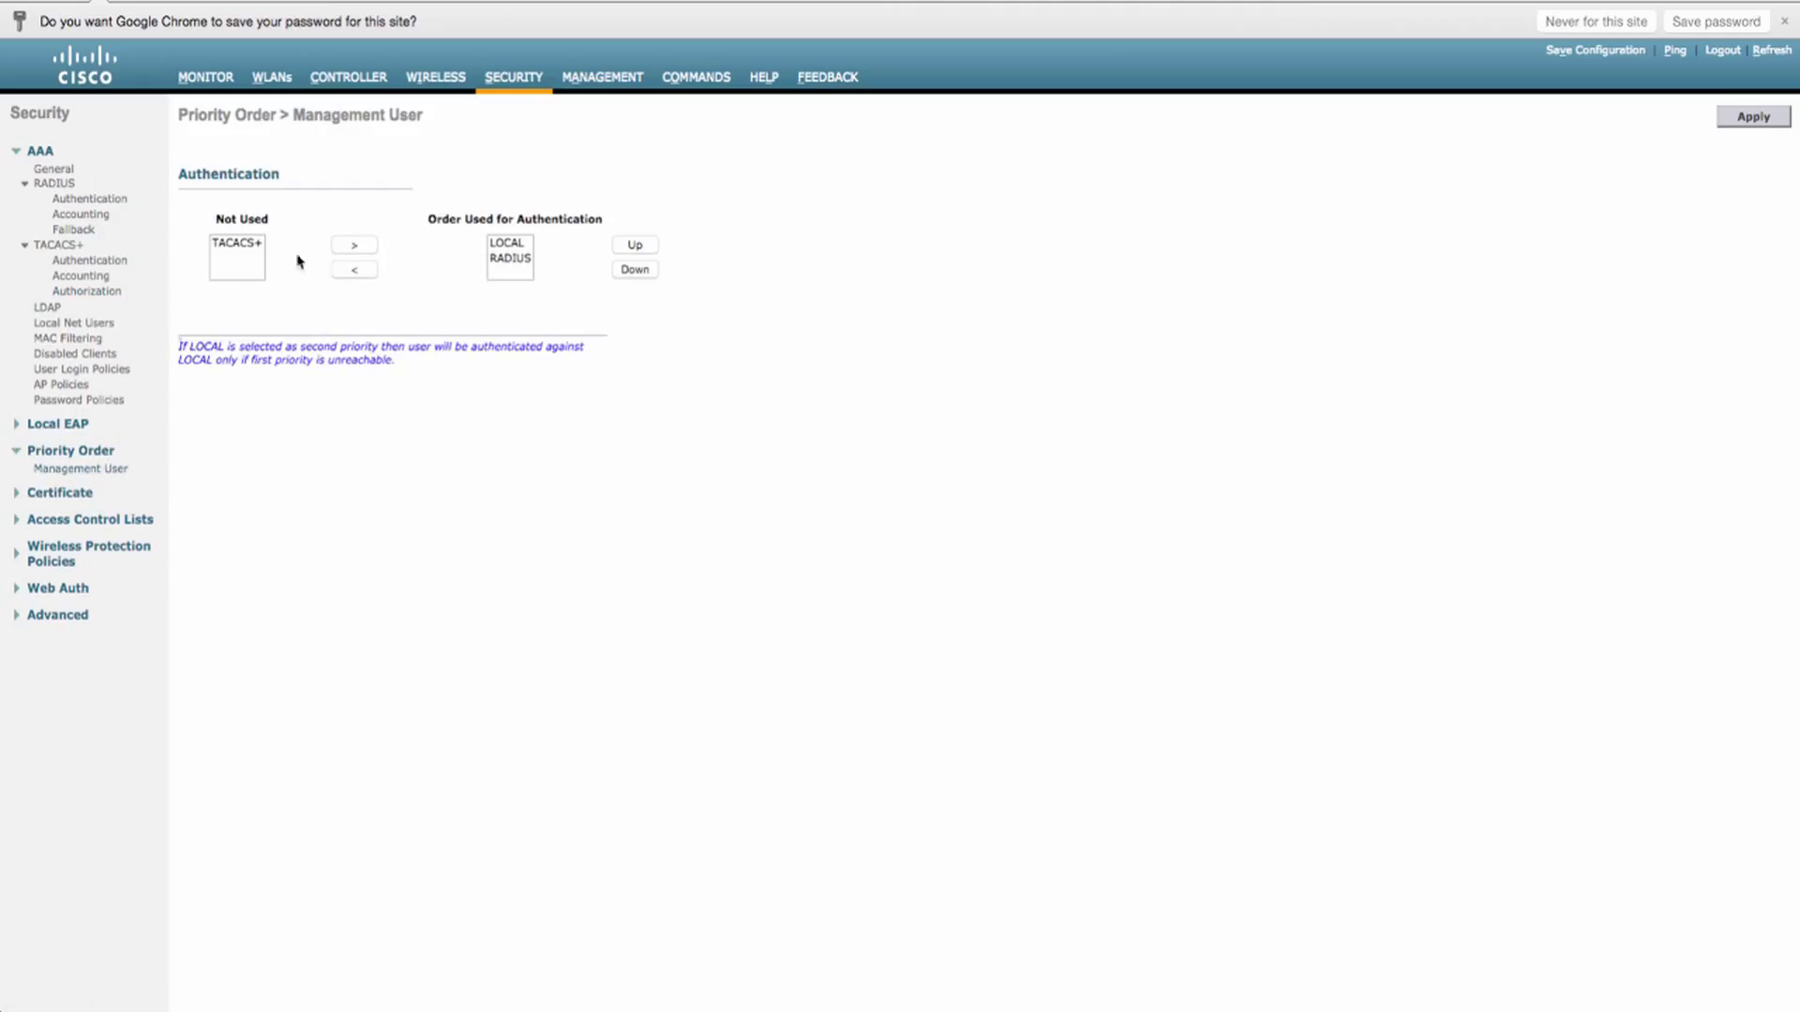
click(241, 247)
click(337, 246)
click(506, 259)
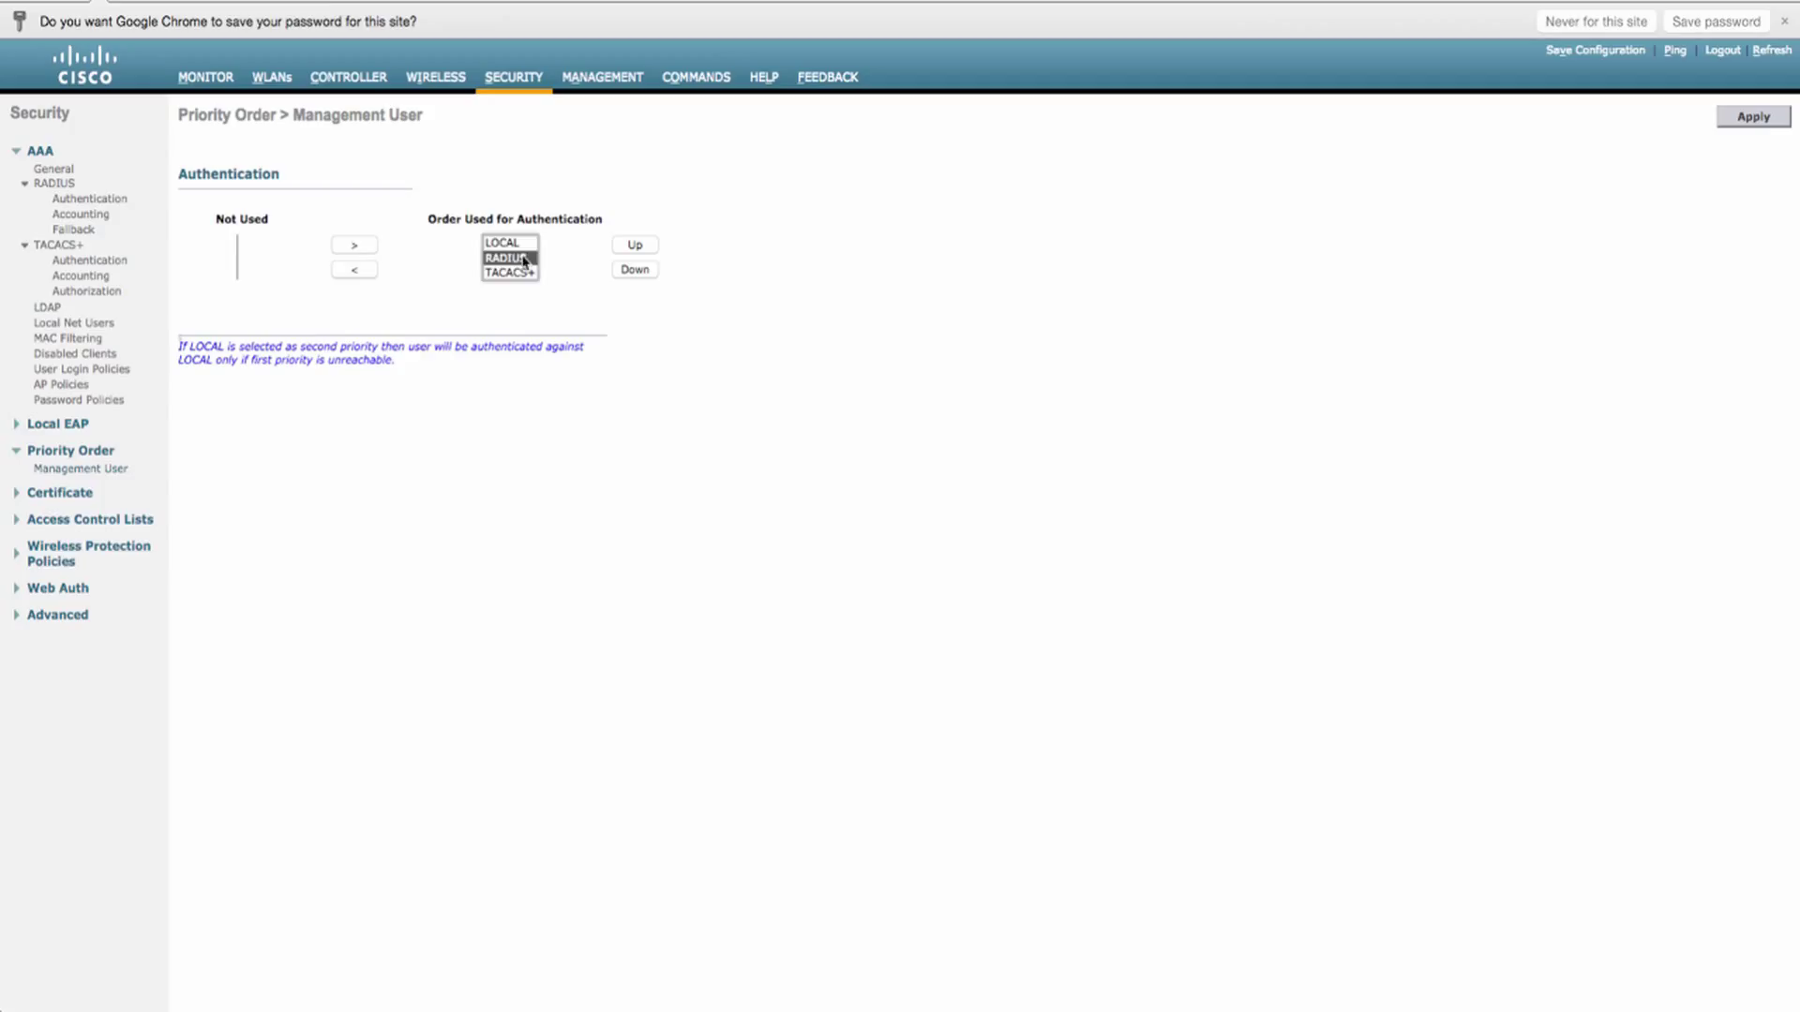
click(360, 269)
click(506, 246)
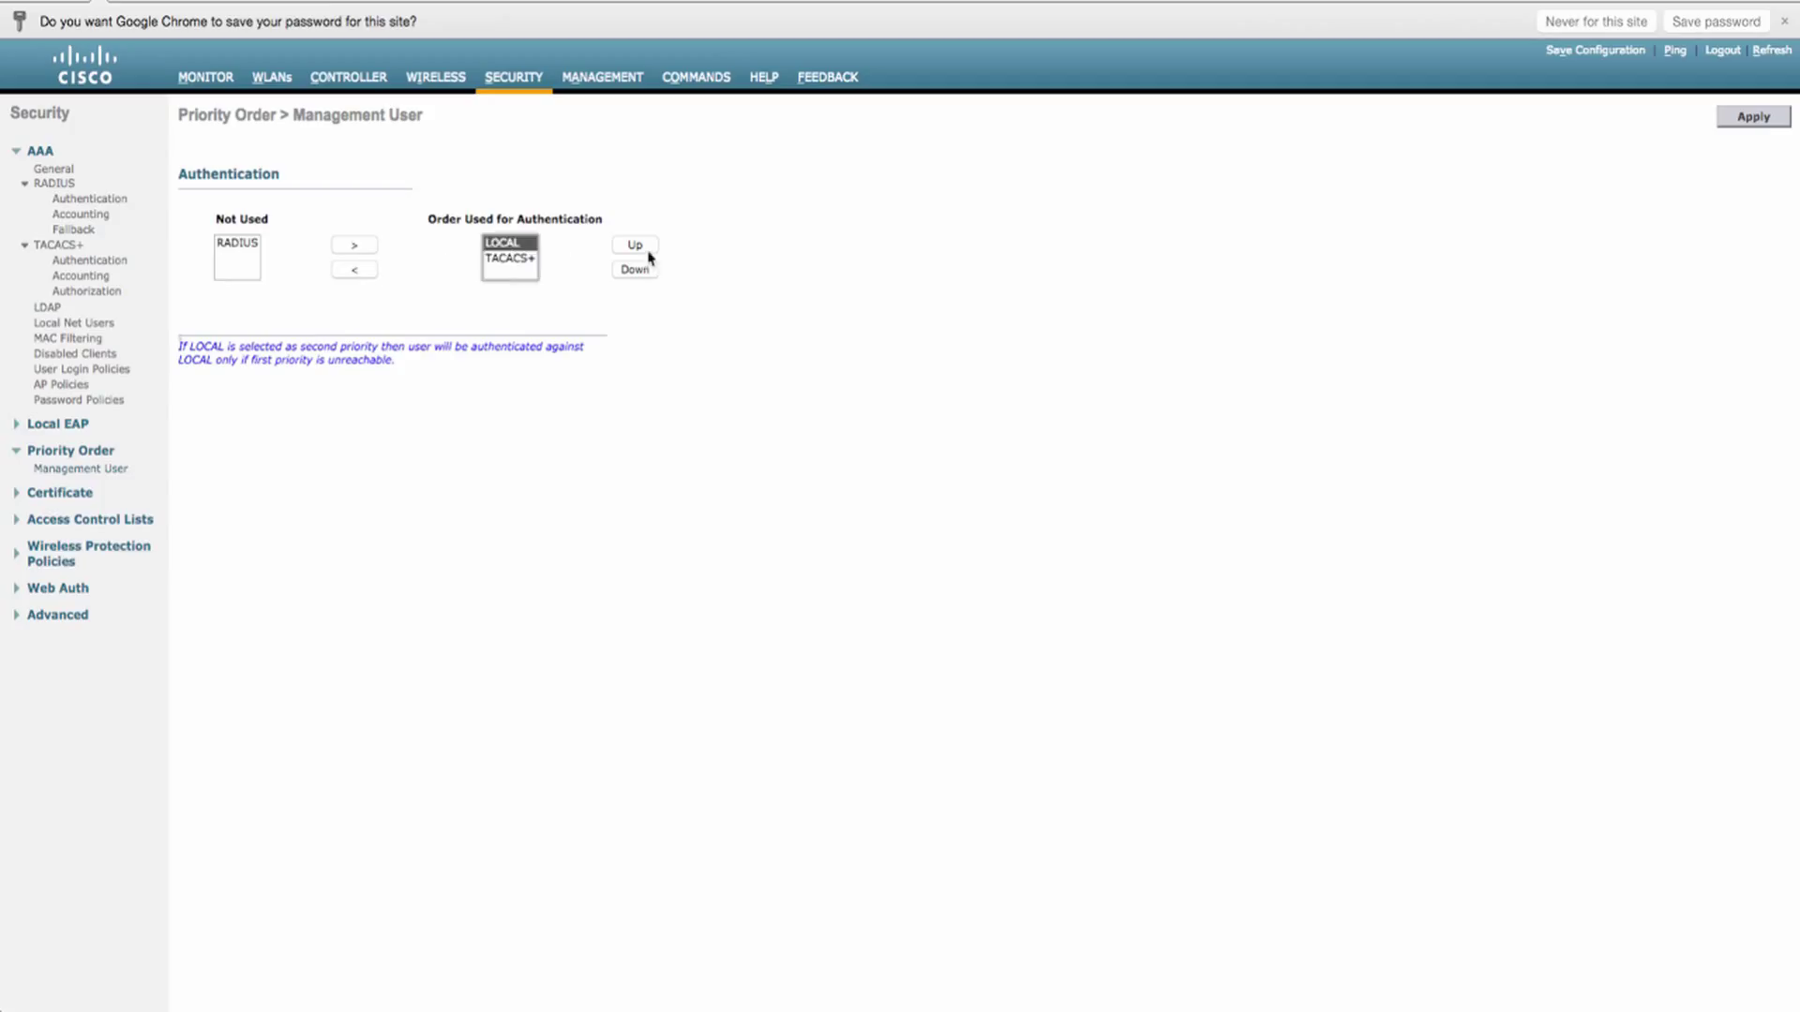
click(648, 246)
click(499, 266)
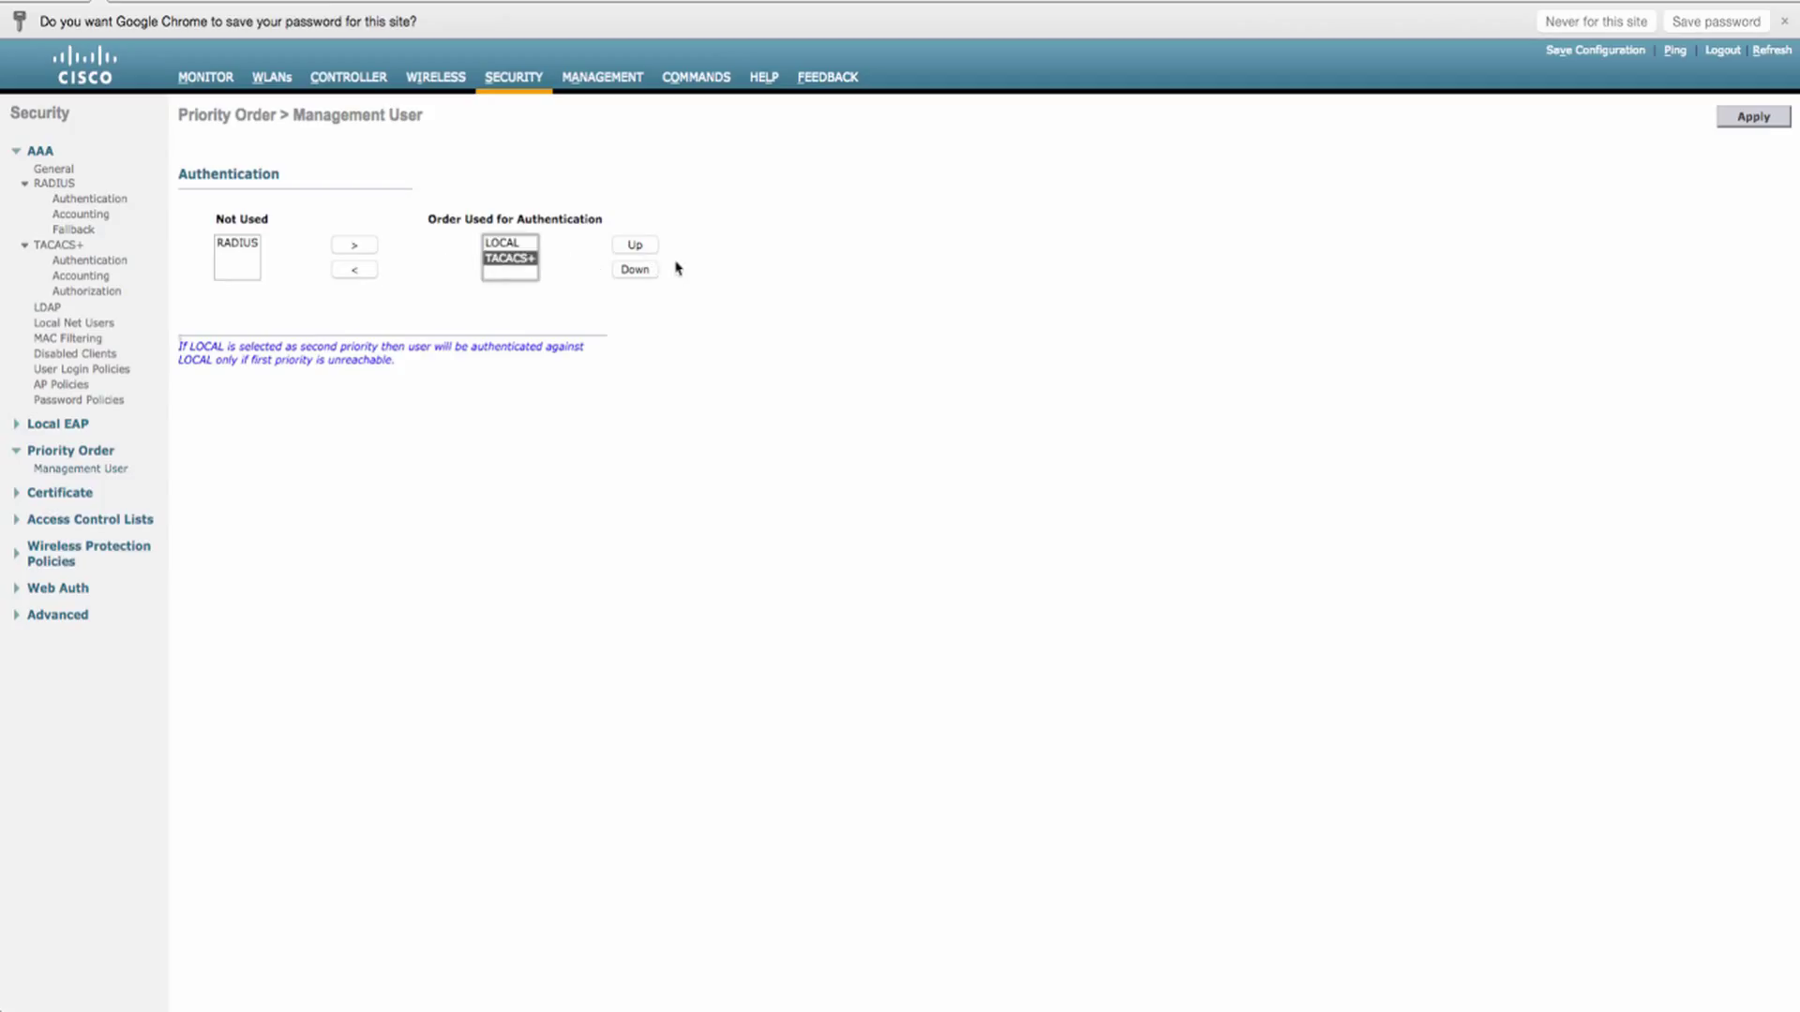
click(635, 245)
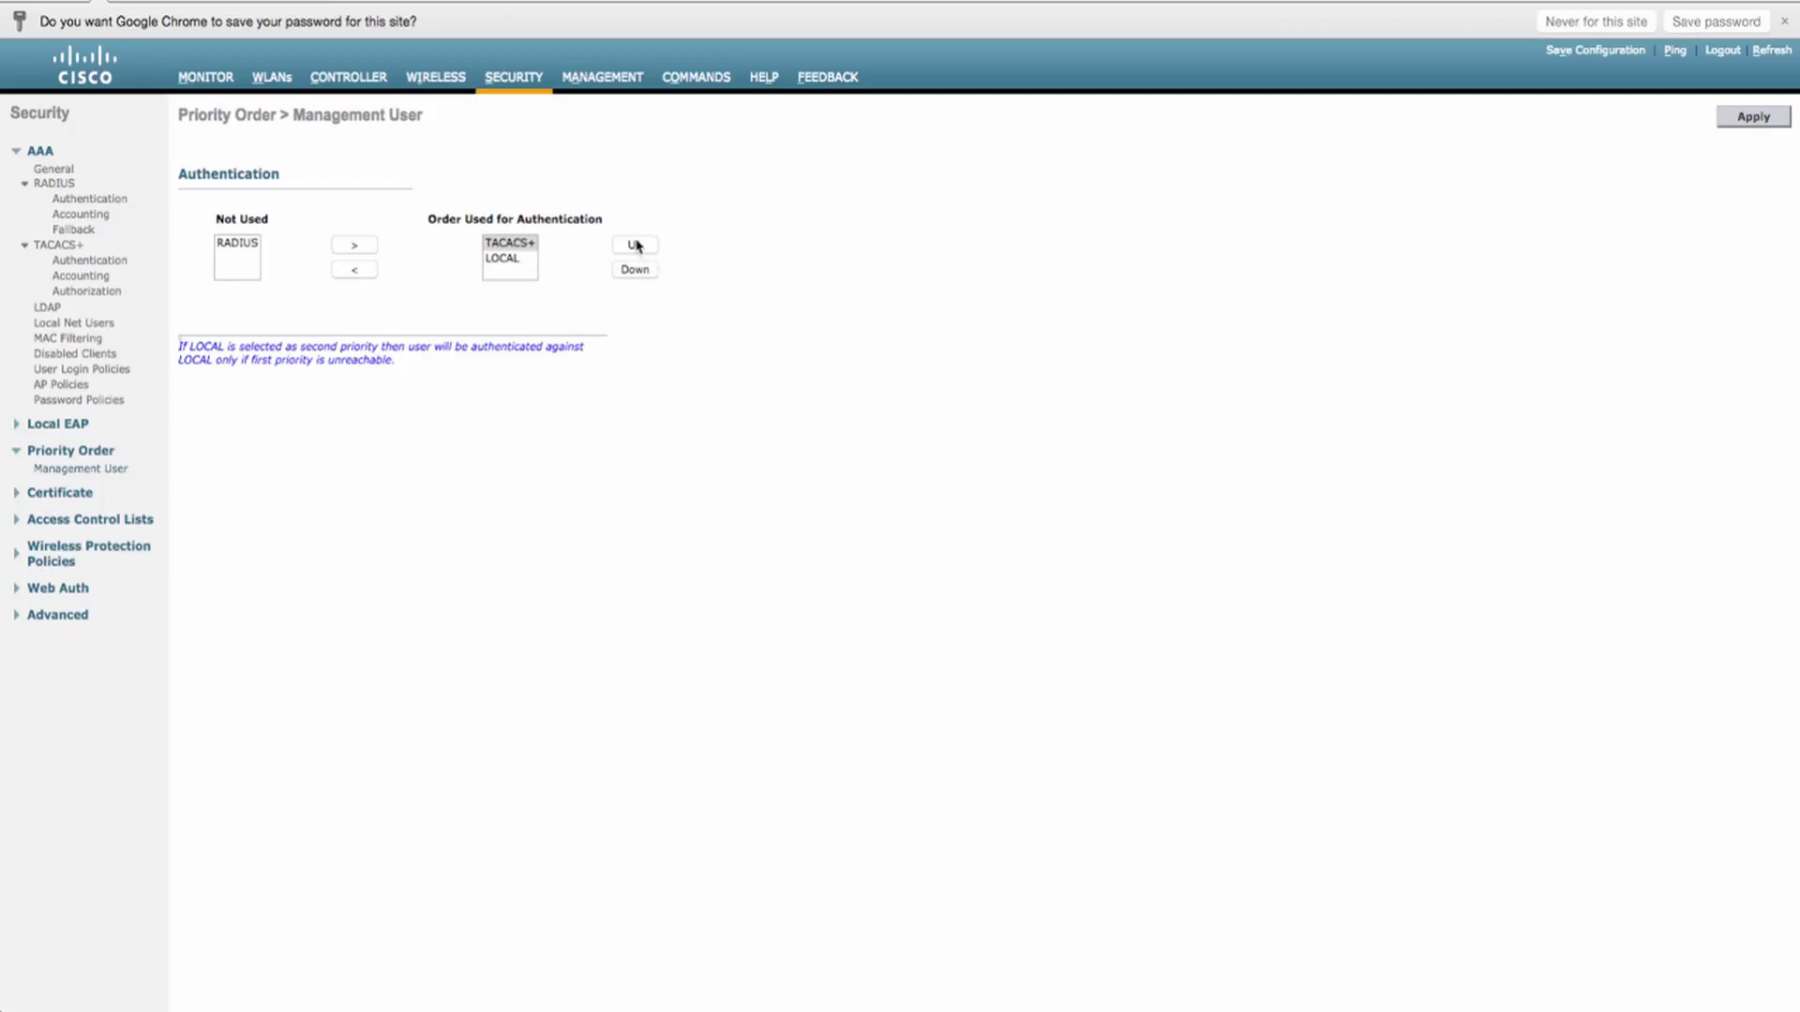
click(1759, 113)
click(1786, 21)
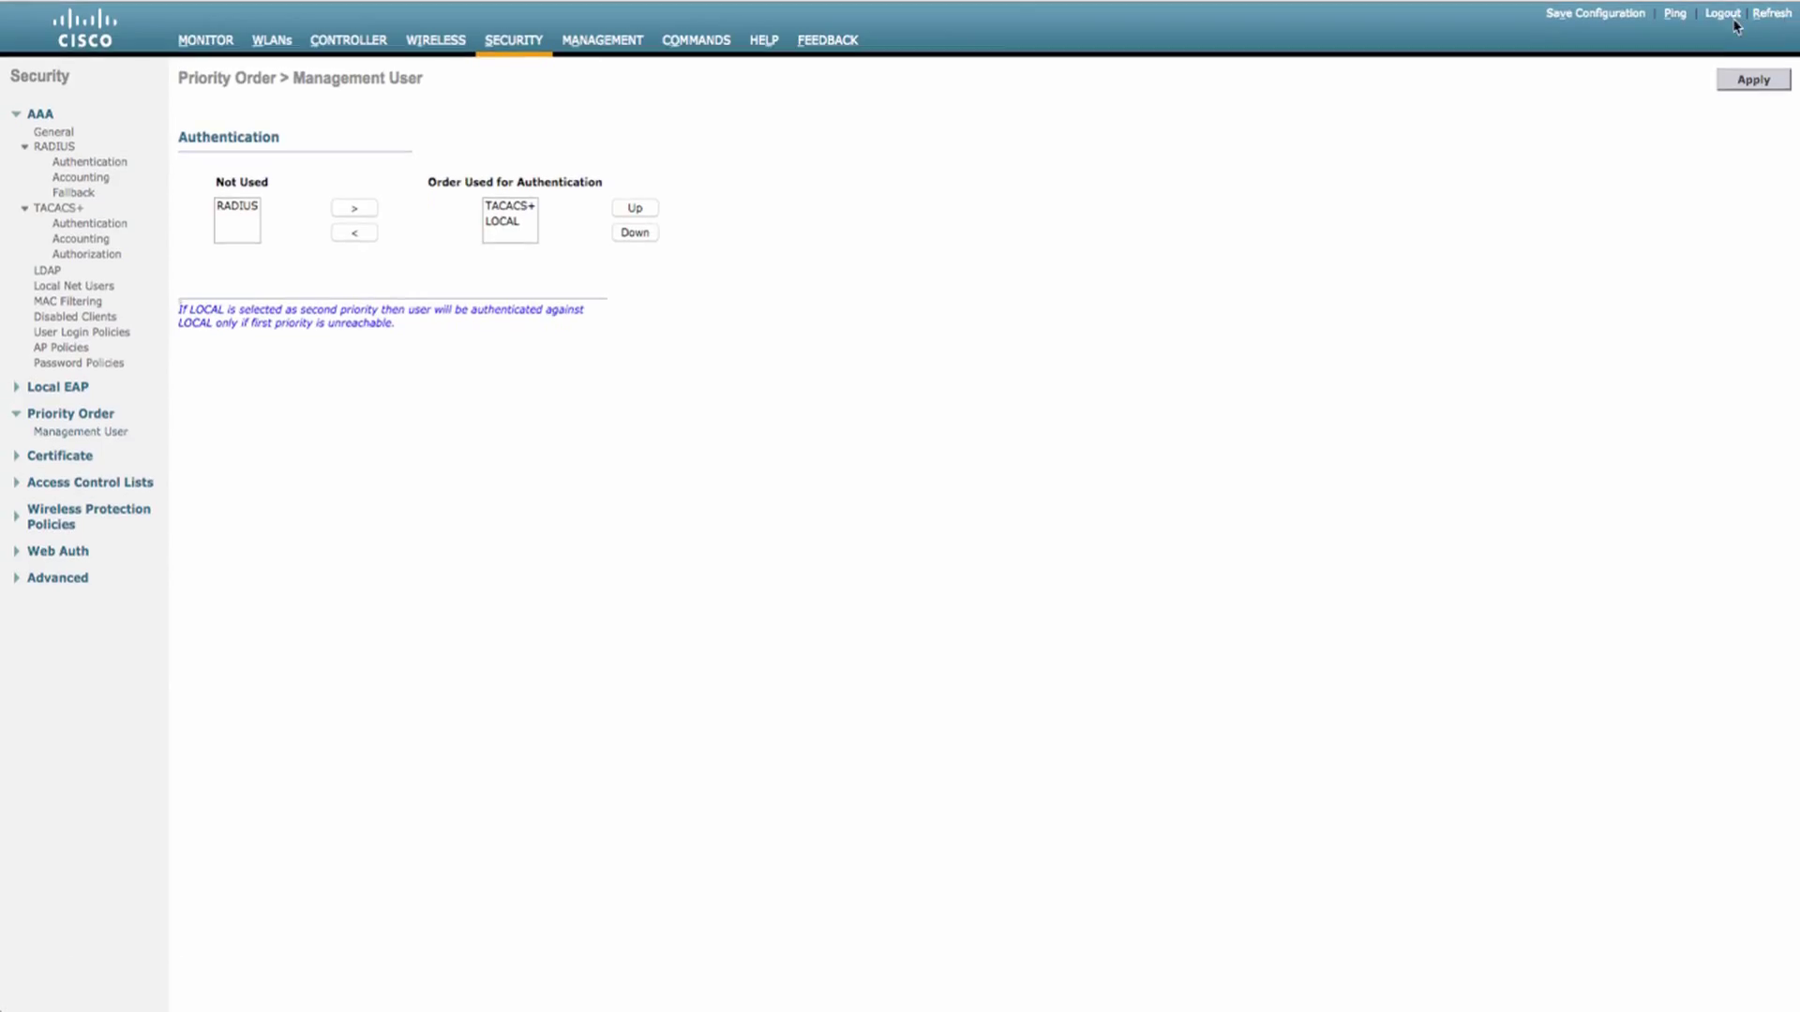
- Log out, reload the controller at 10.30.147.70 and sign in with the admin account
click(1725, 14)
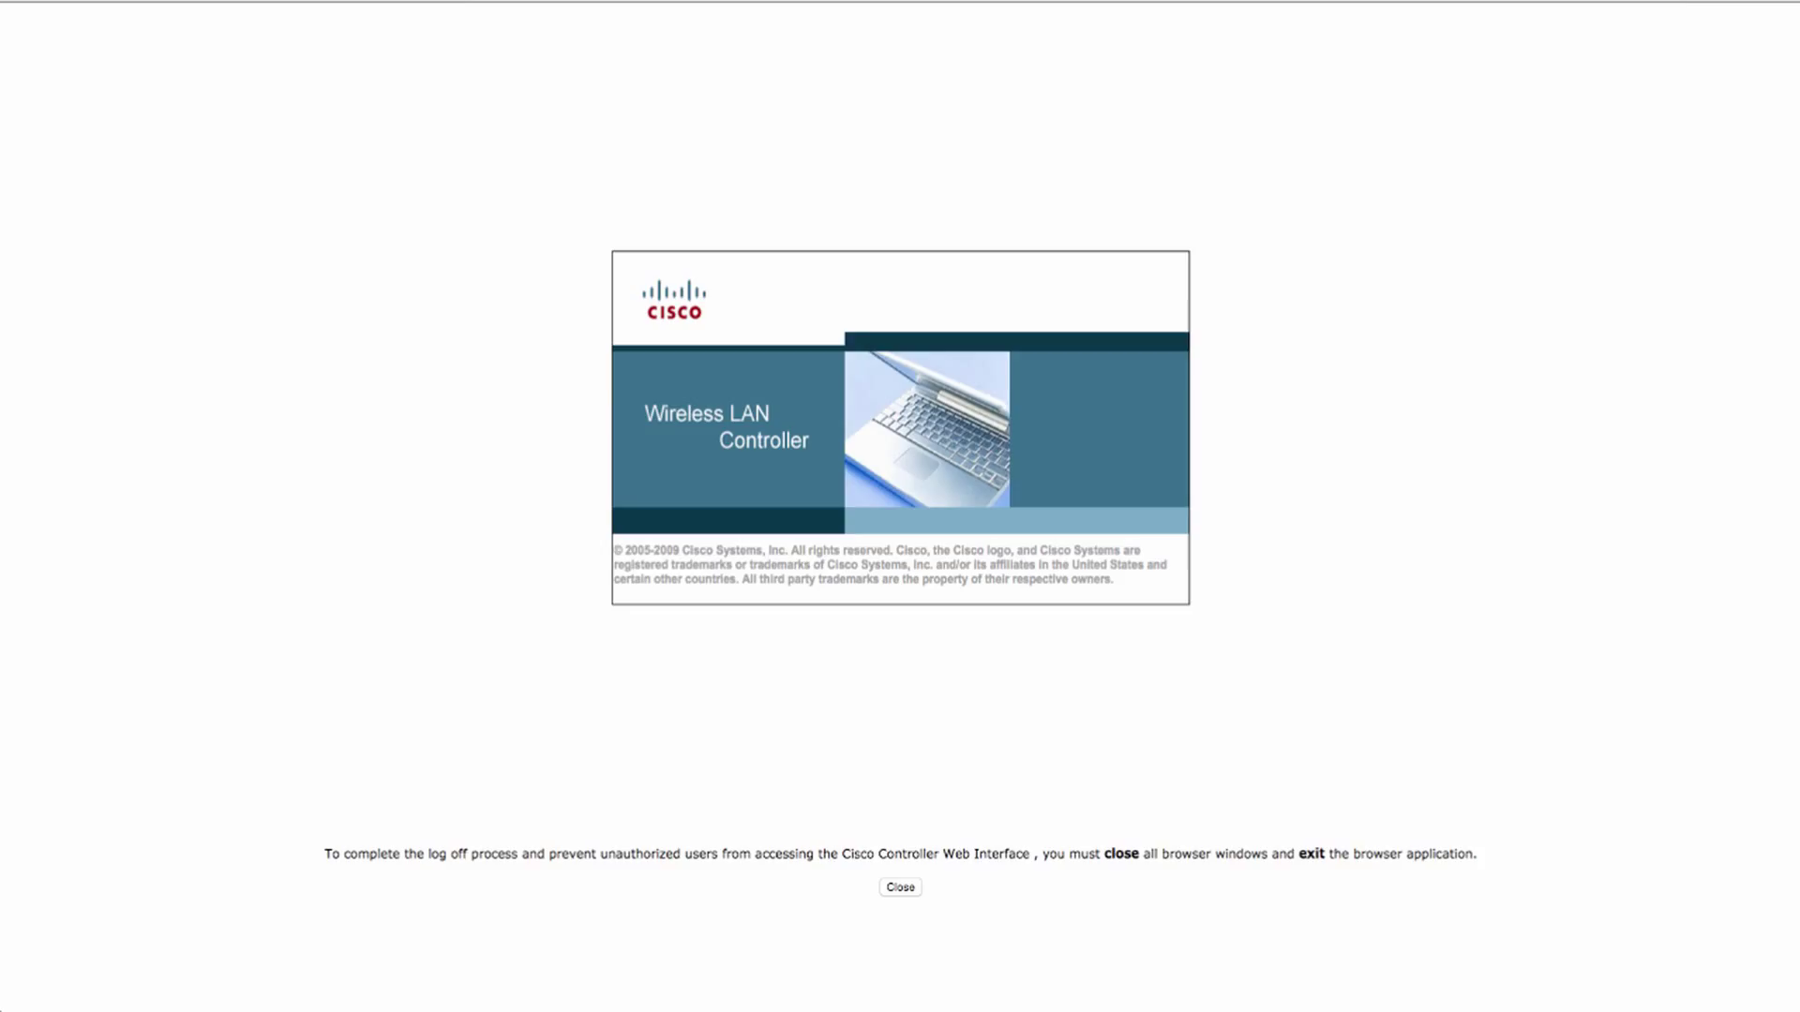
click(469, 11)
text(10.30.147.70/w)
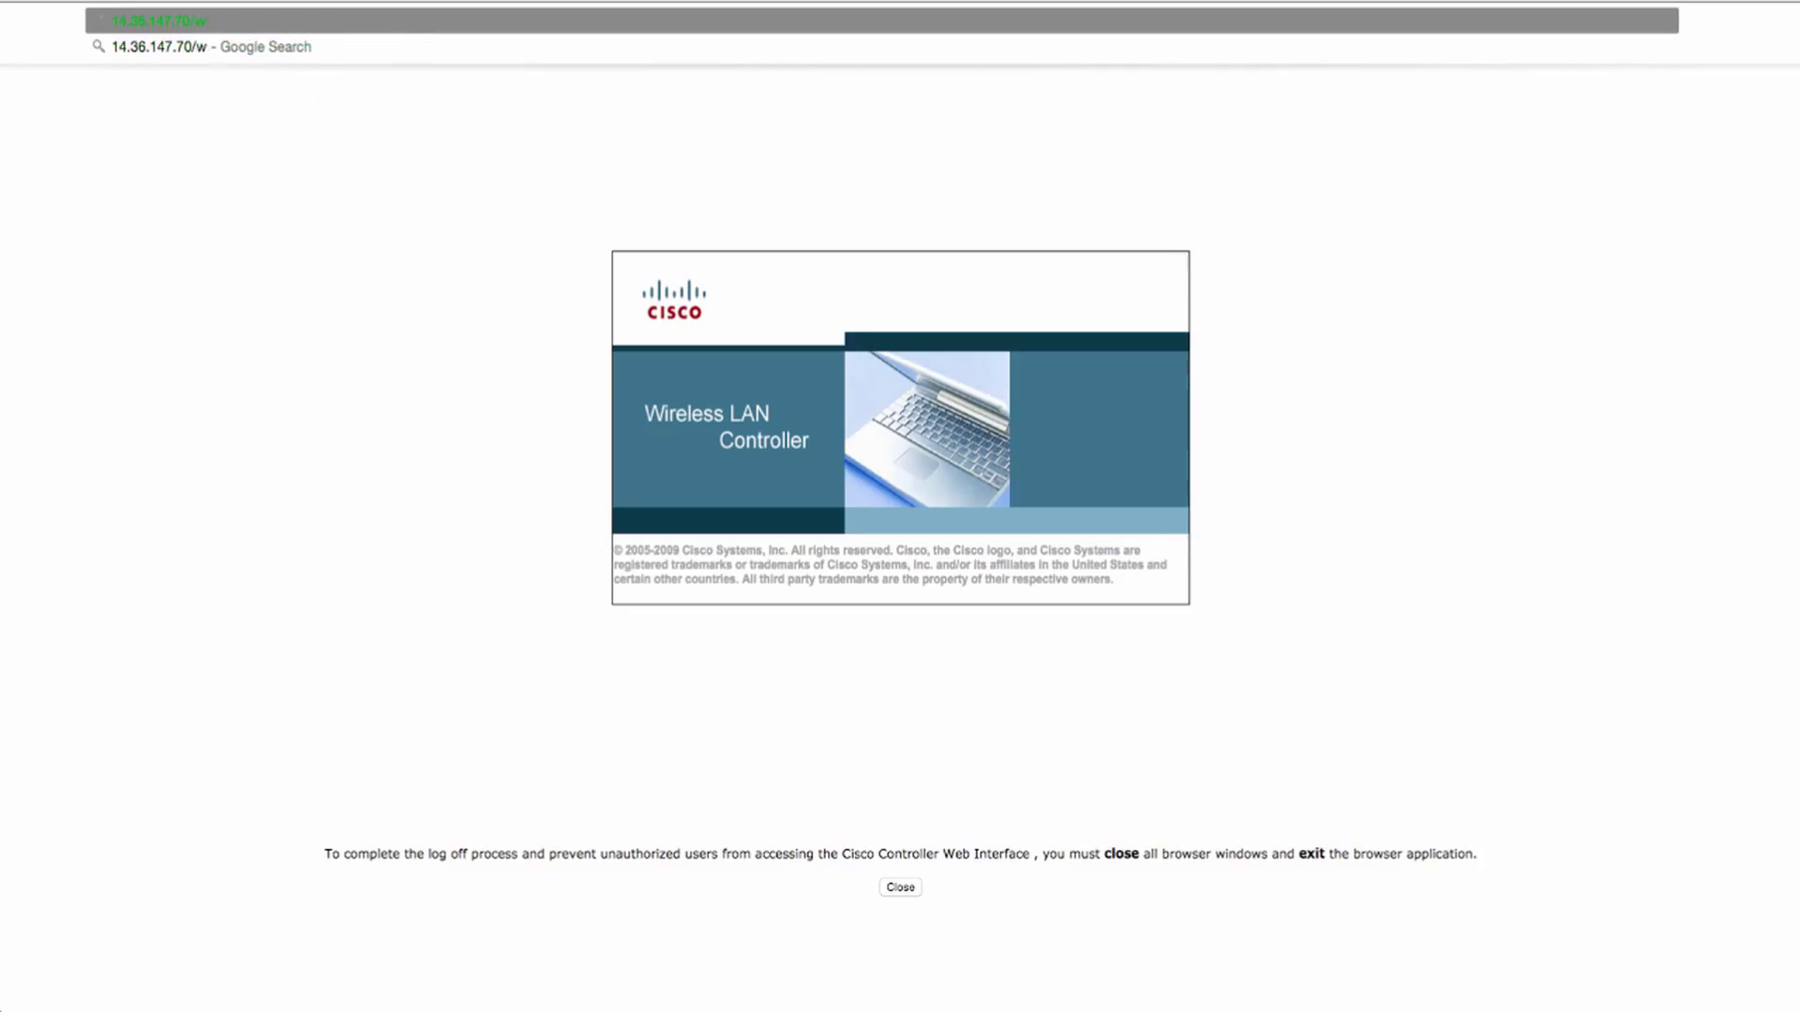
key(Return)
click(1139, 546)
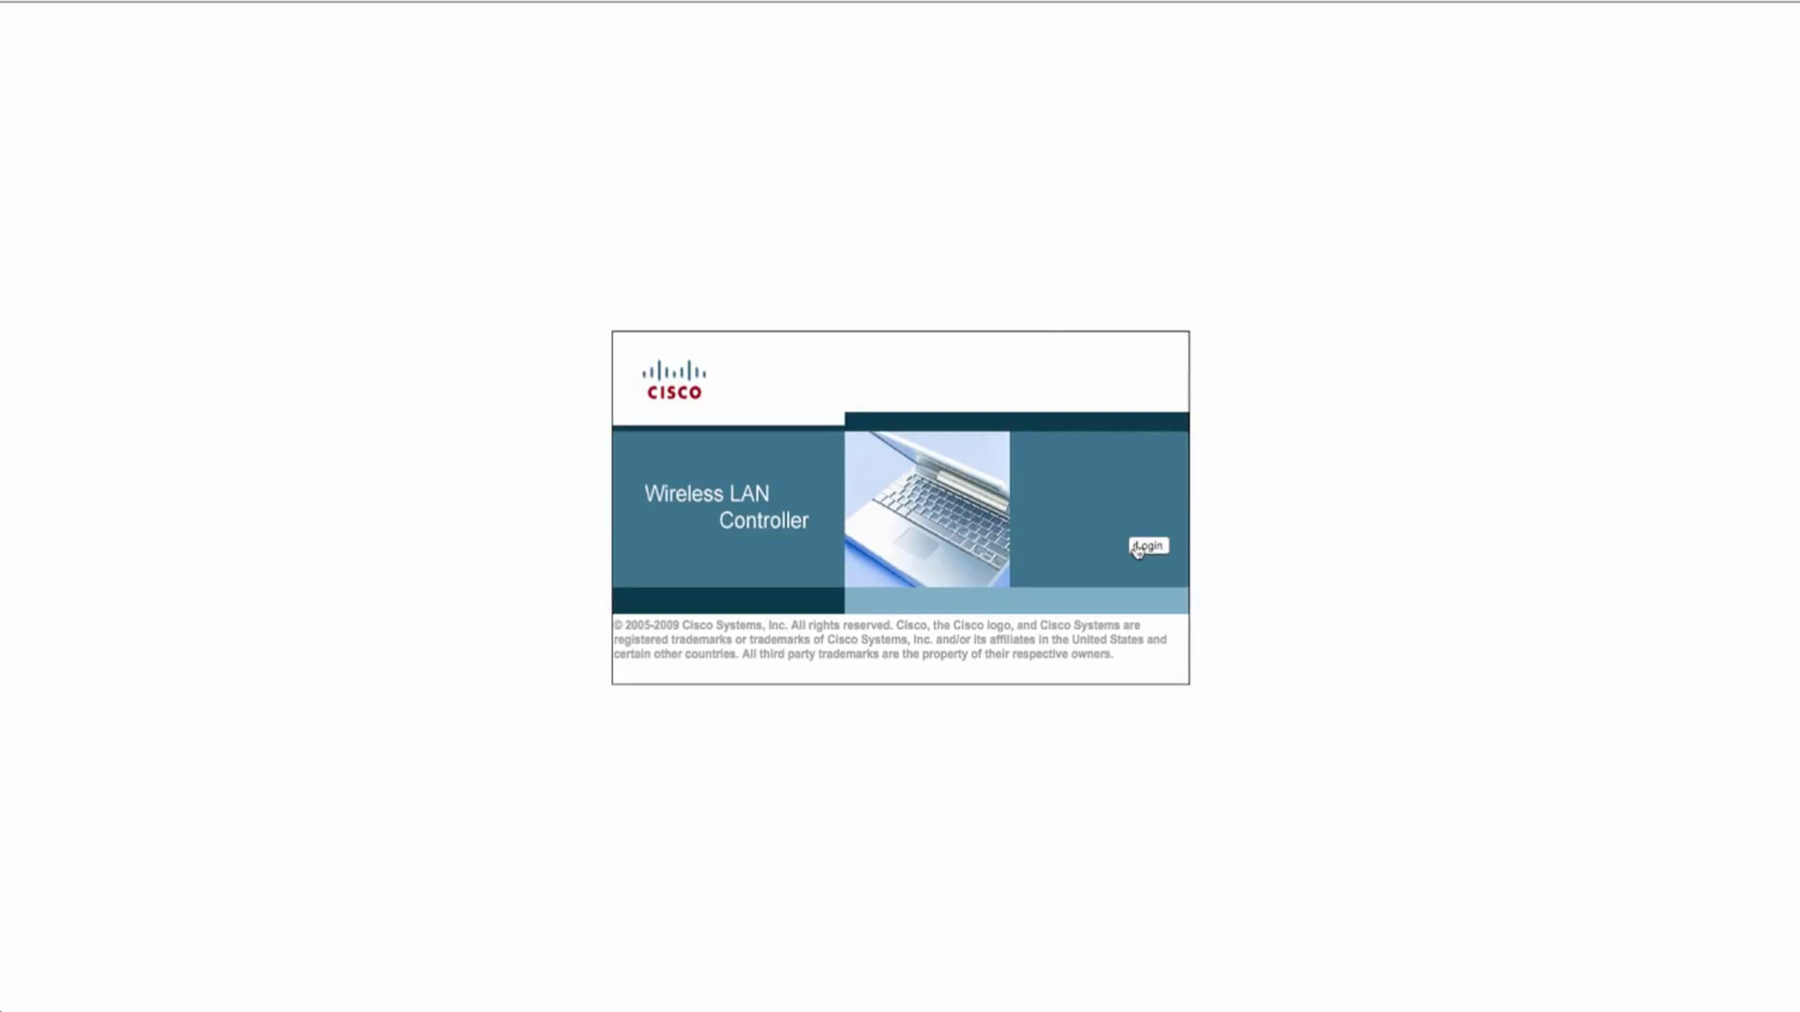
text(wlc_admin)
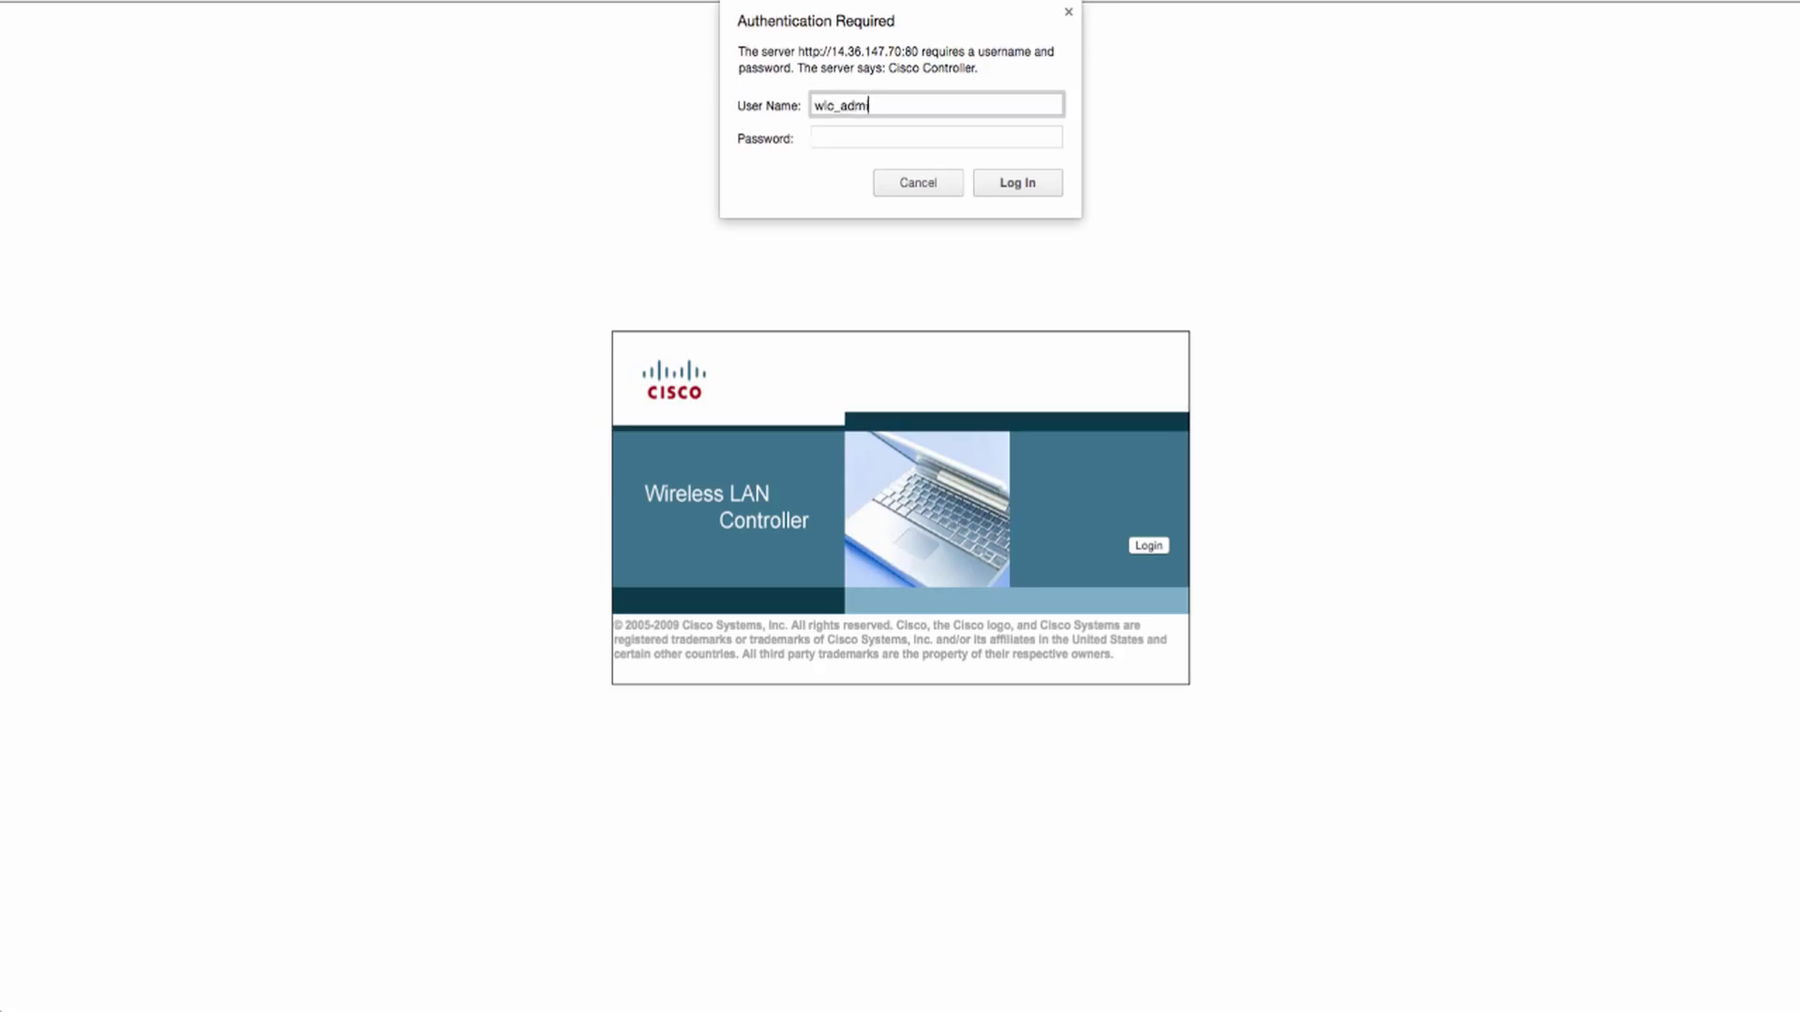
key(Tab)
text(a)
key(Return)
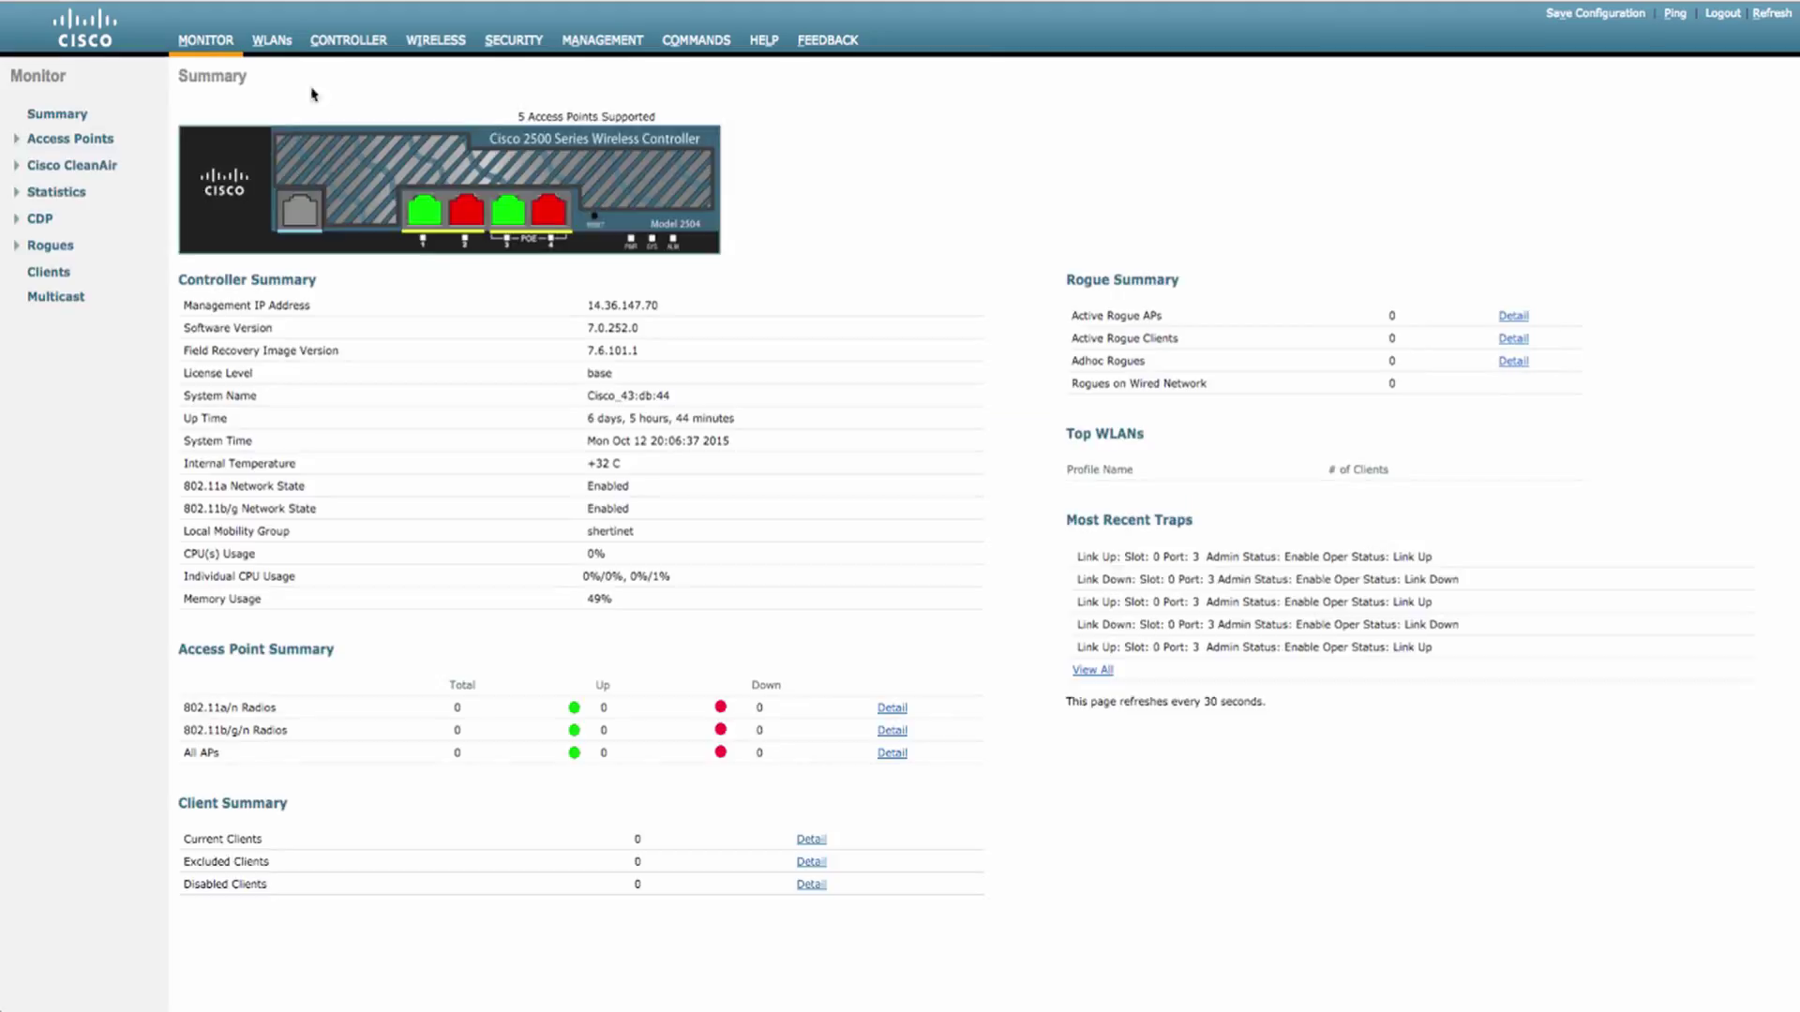
- Disable the shertinet2504 WLAN (ID 1), apply it, and log out
click(271, 40)
click(202, 195)
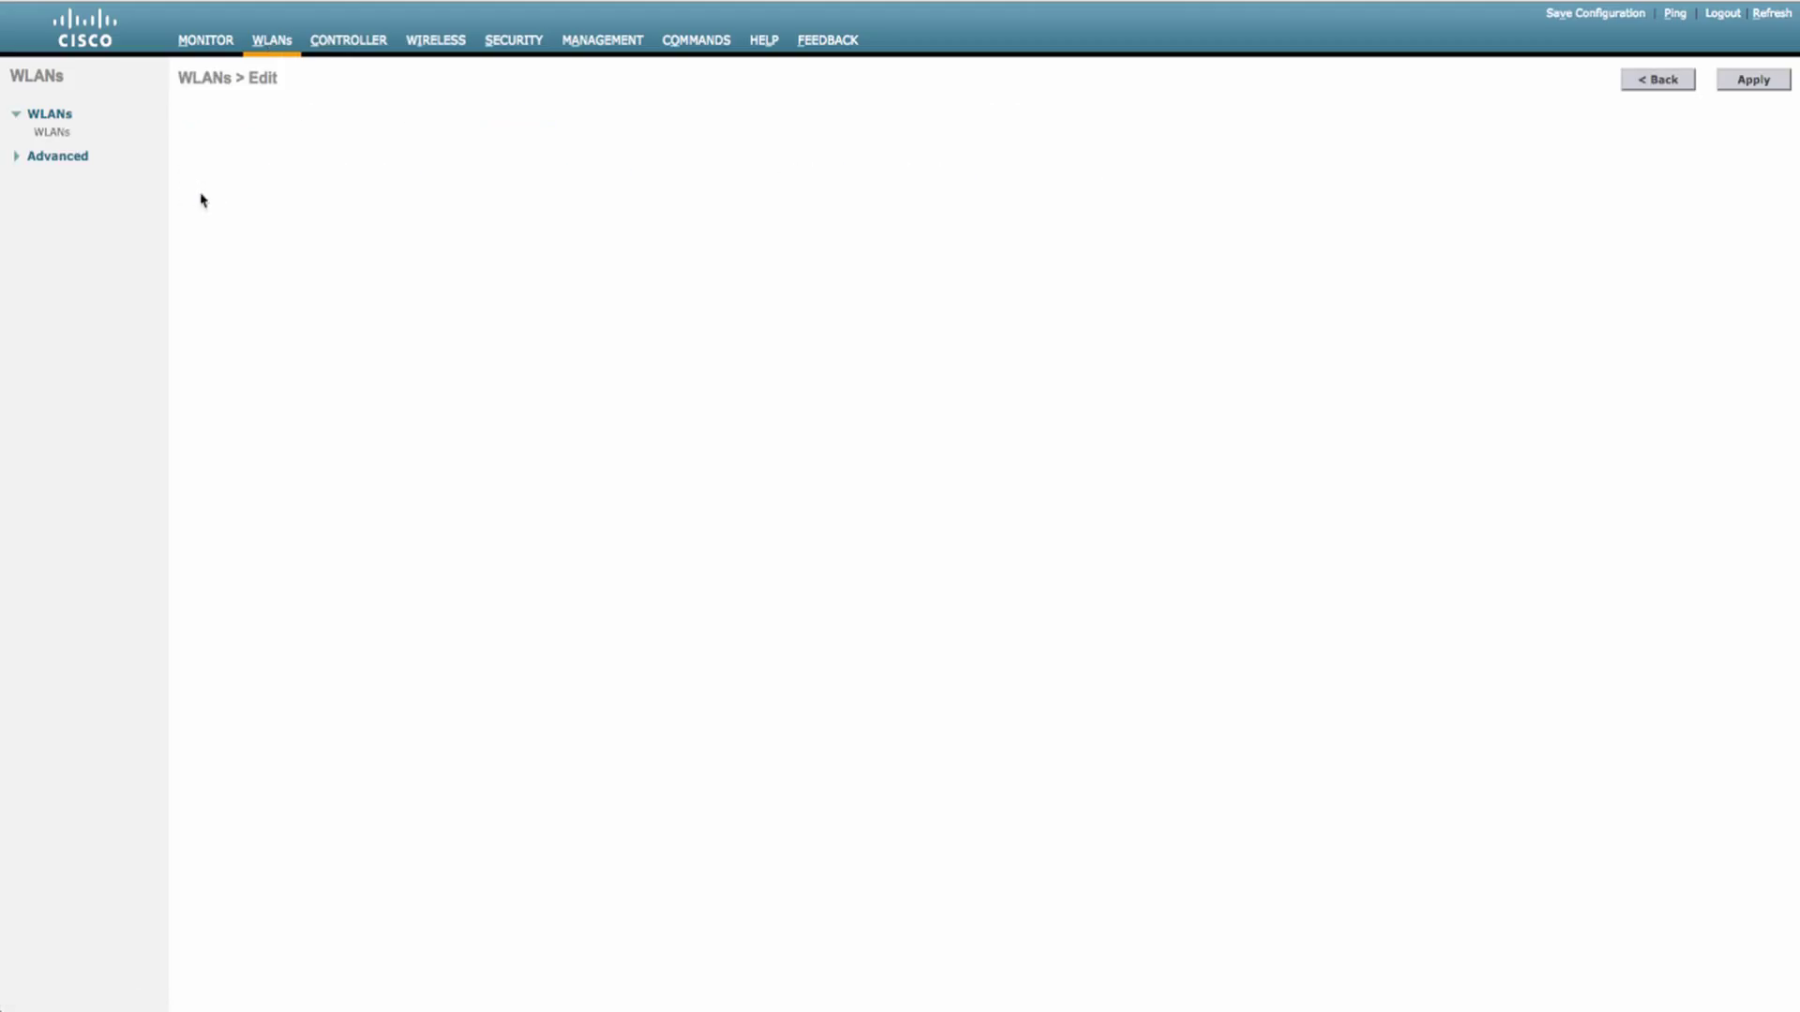
click(372, 241)
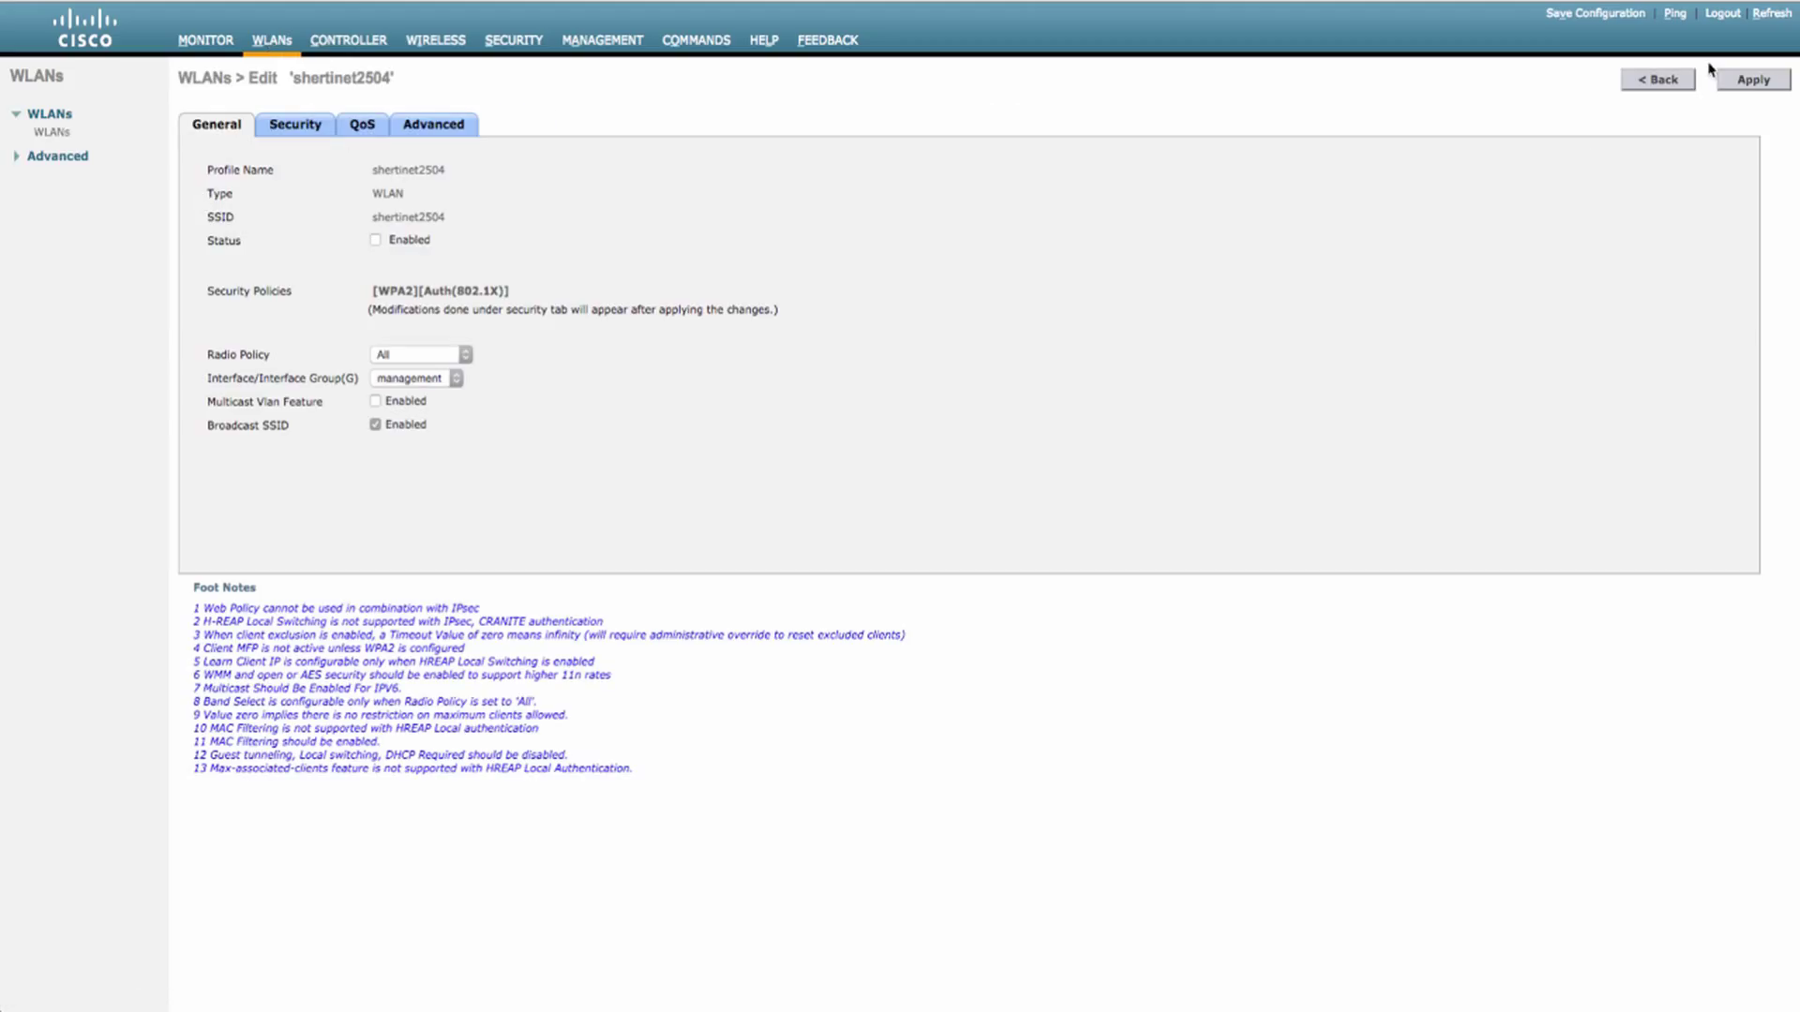
click(1760, 82)
click(1722, 13)
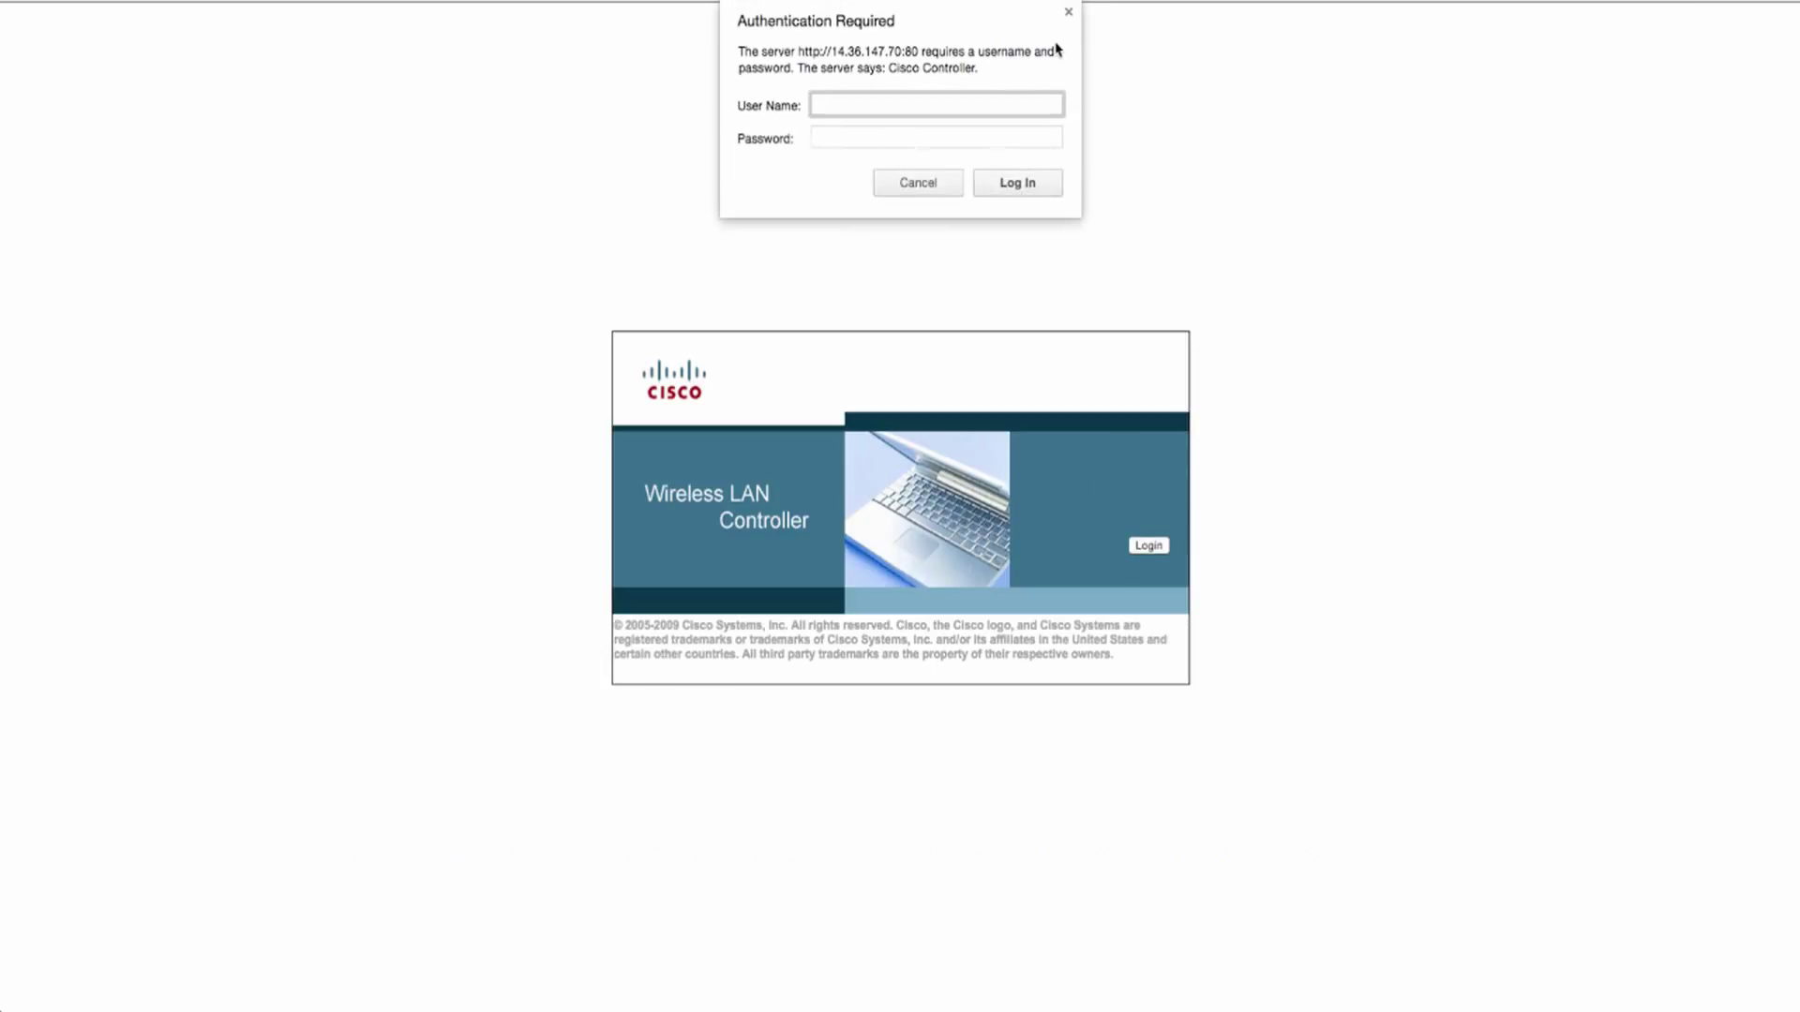
- Sign in as the helpdesk user and confirm applying changes to shertinet2504 is refused for insufficient privileges
text(wlc_user)
key(Tab)
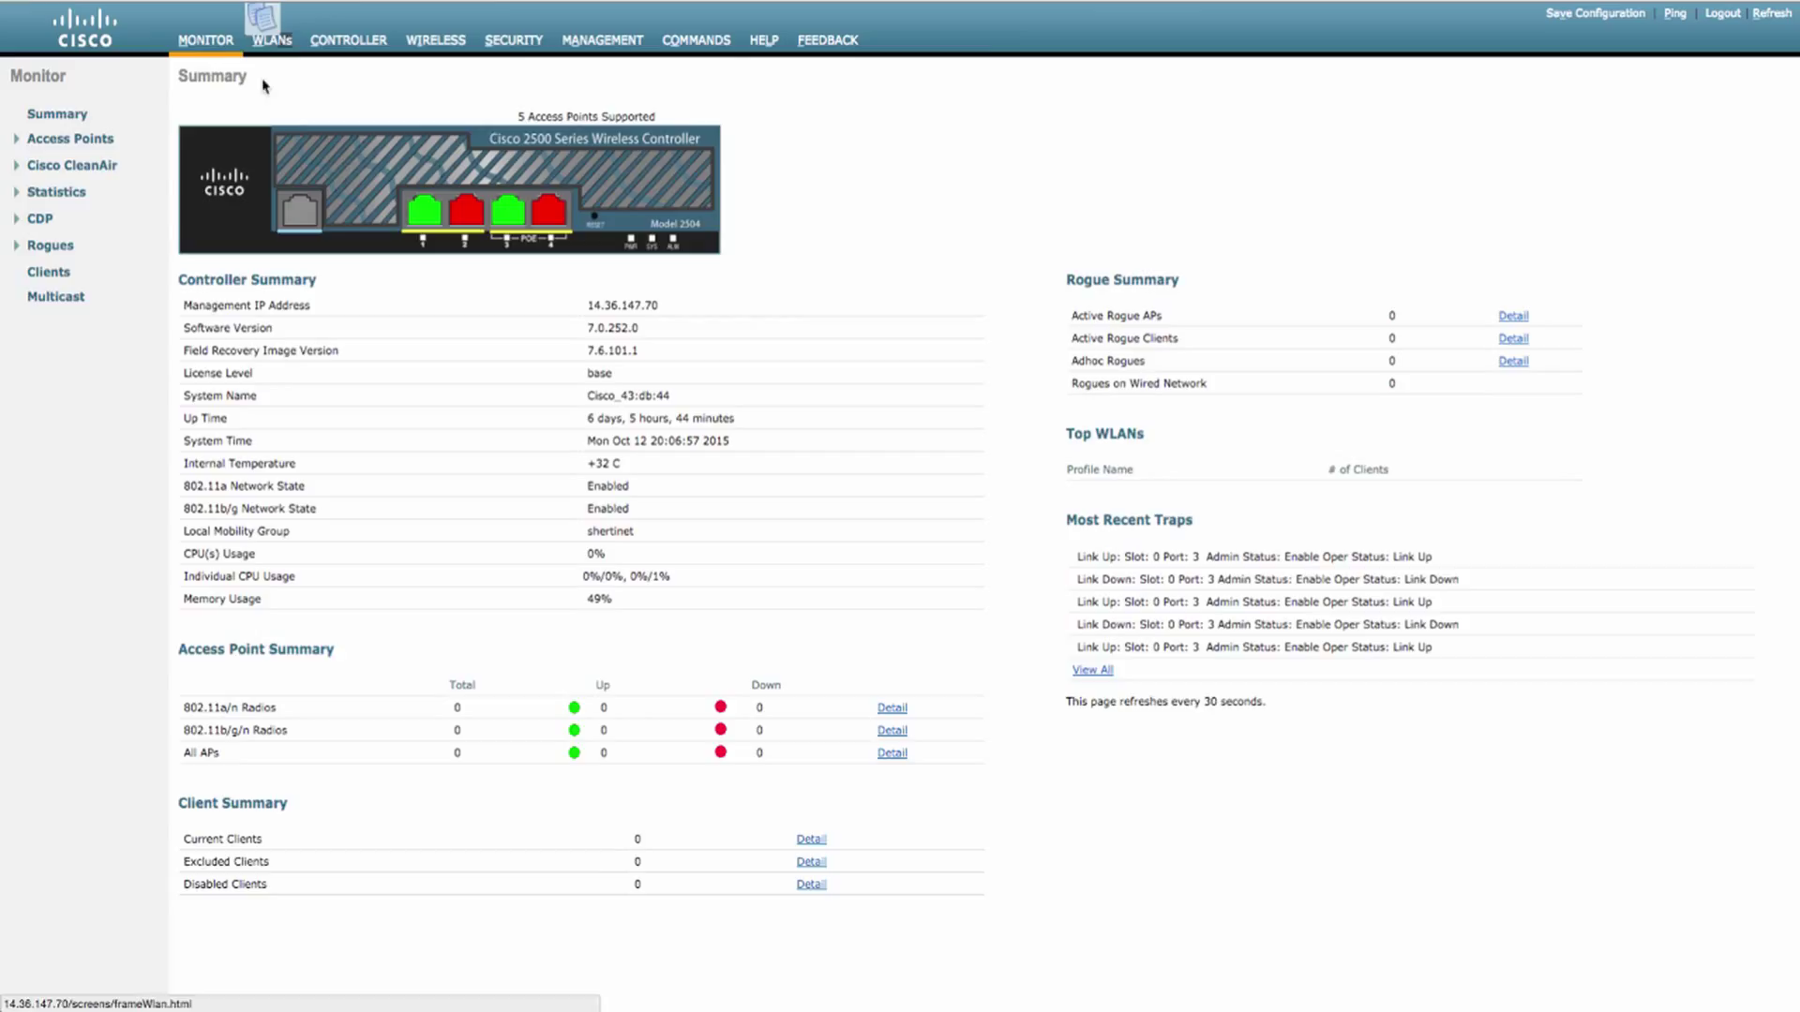
click(283, 45)
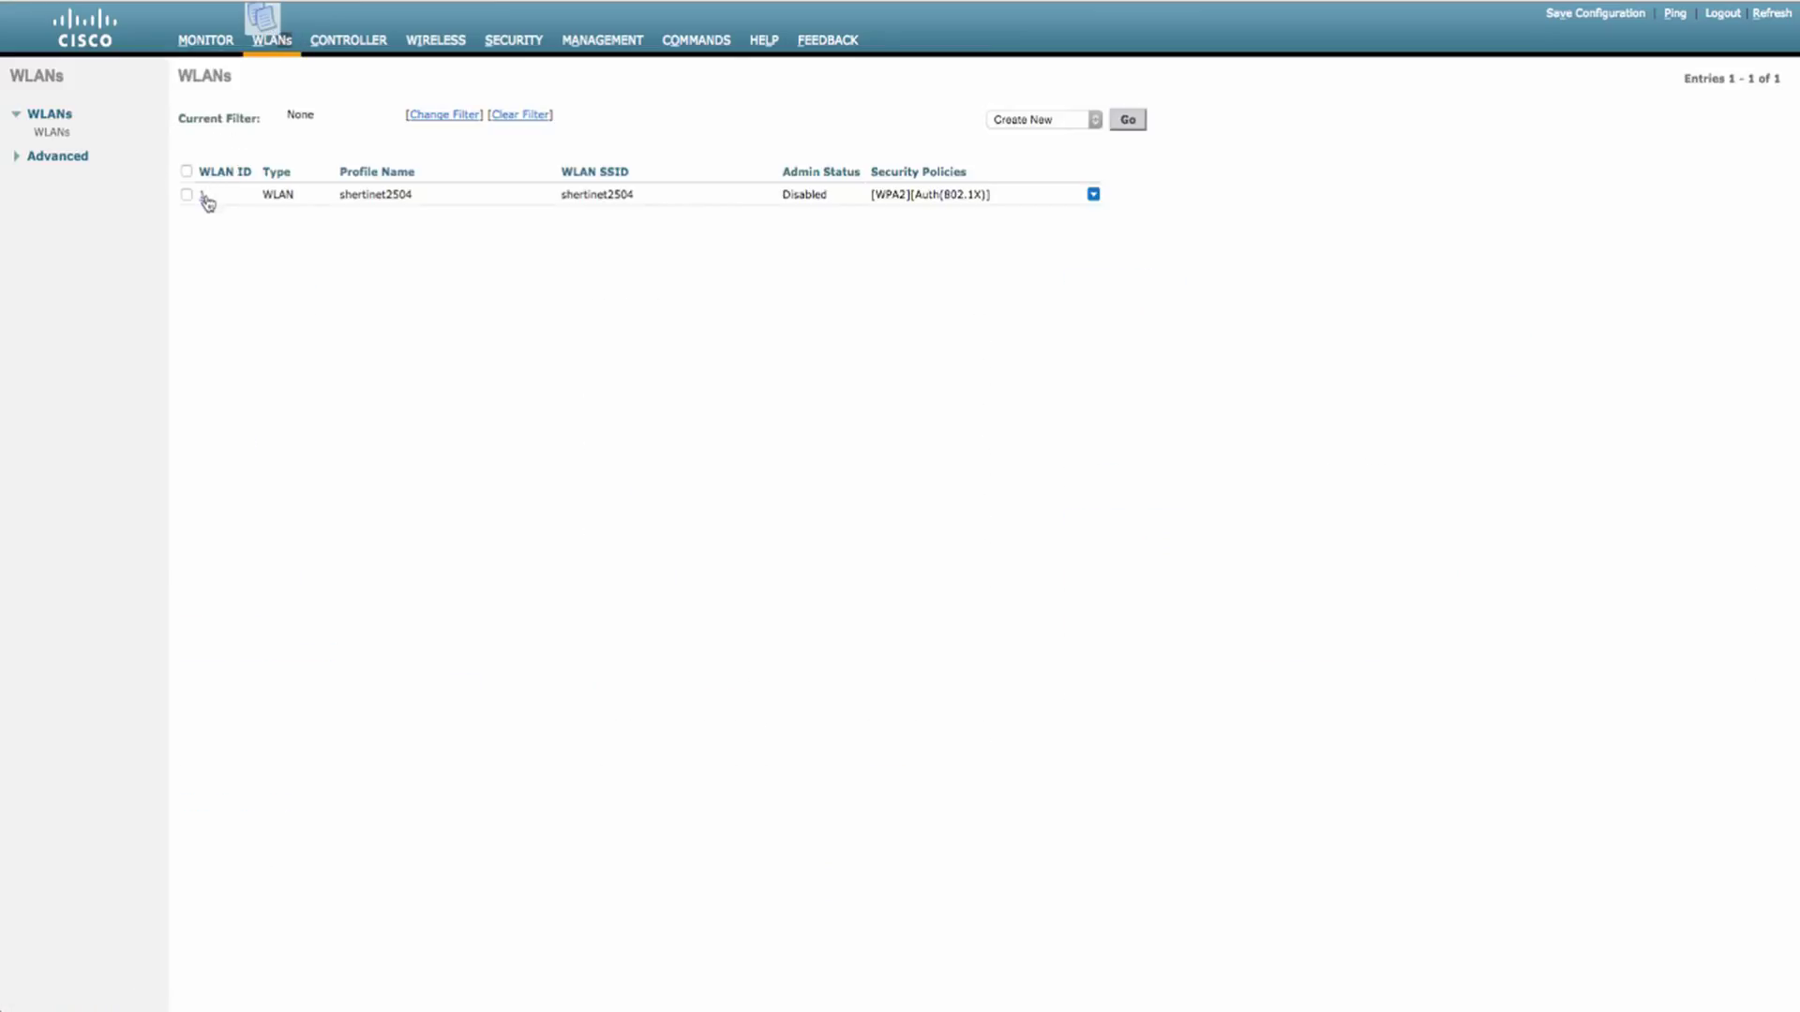
click(202, 194)
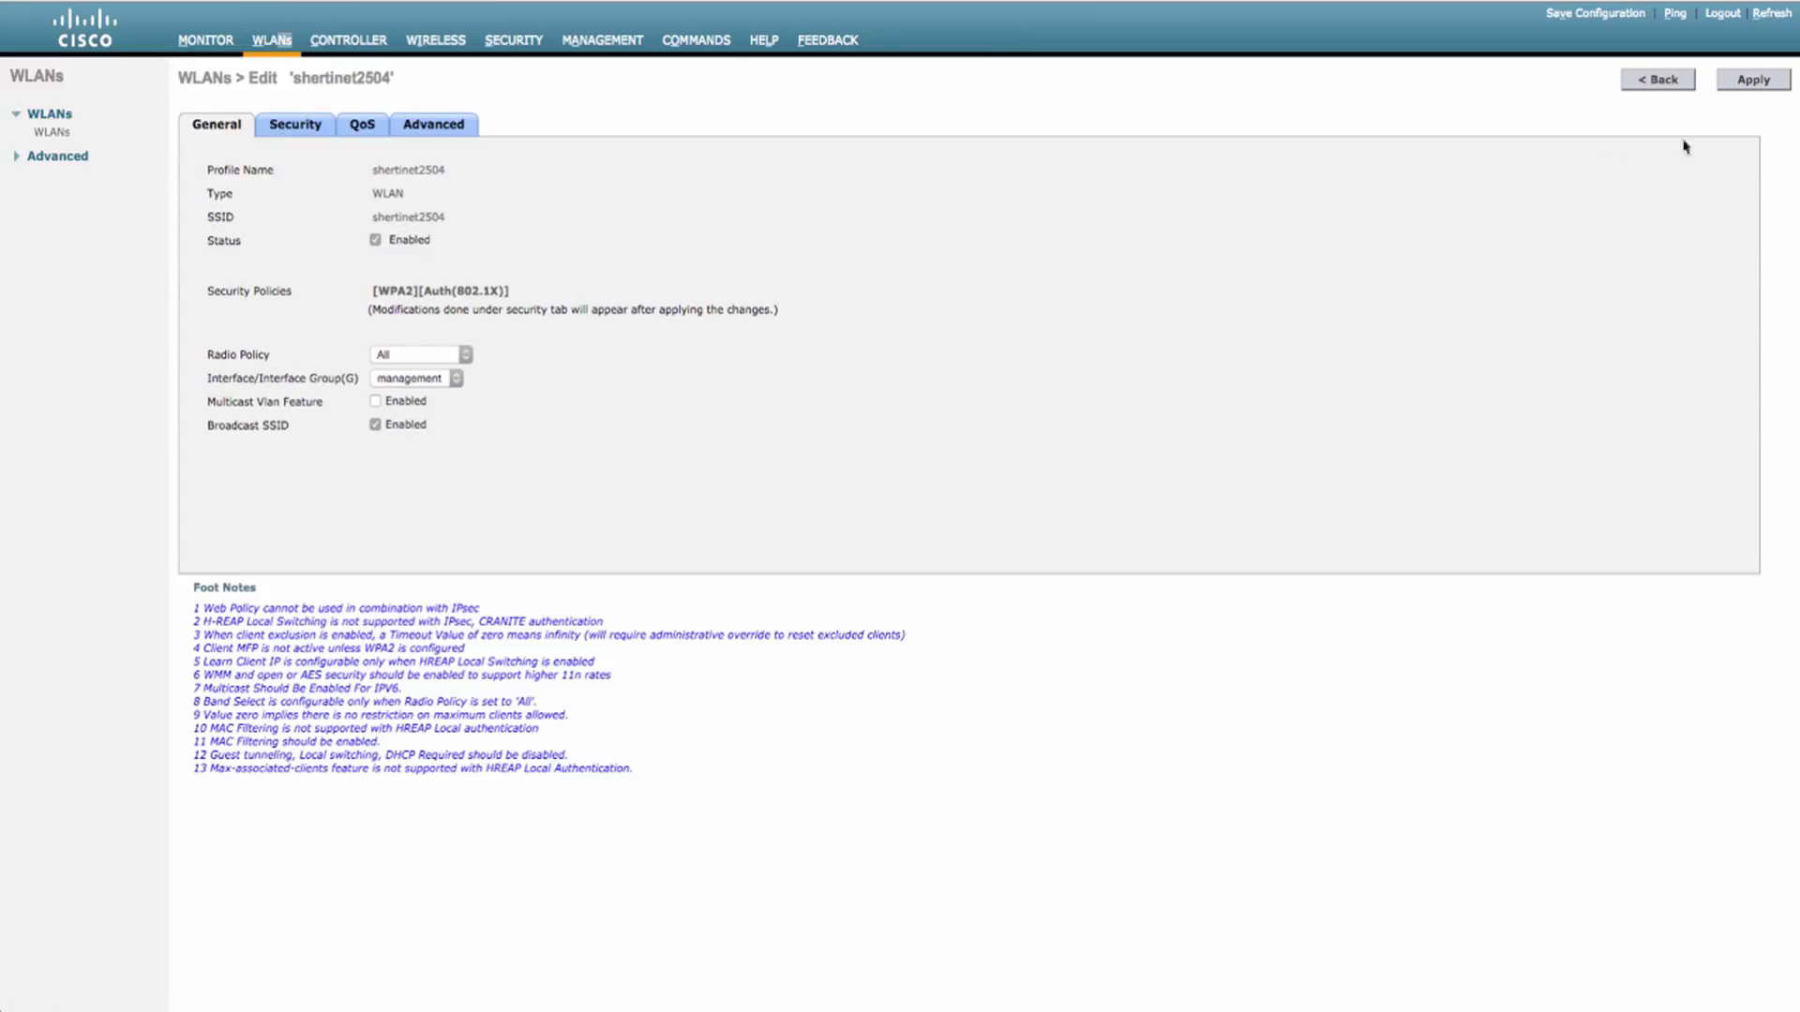
click(1771, 83)
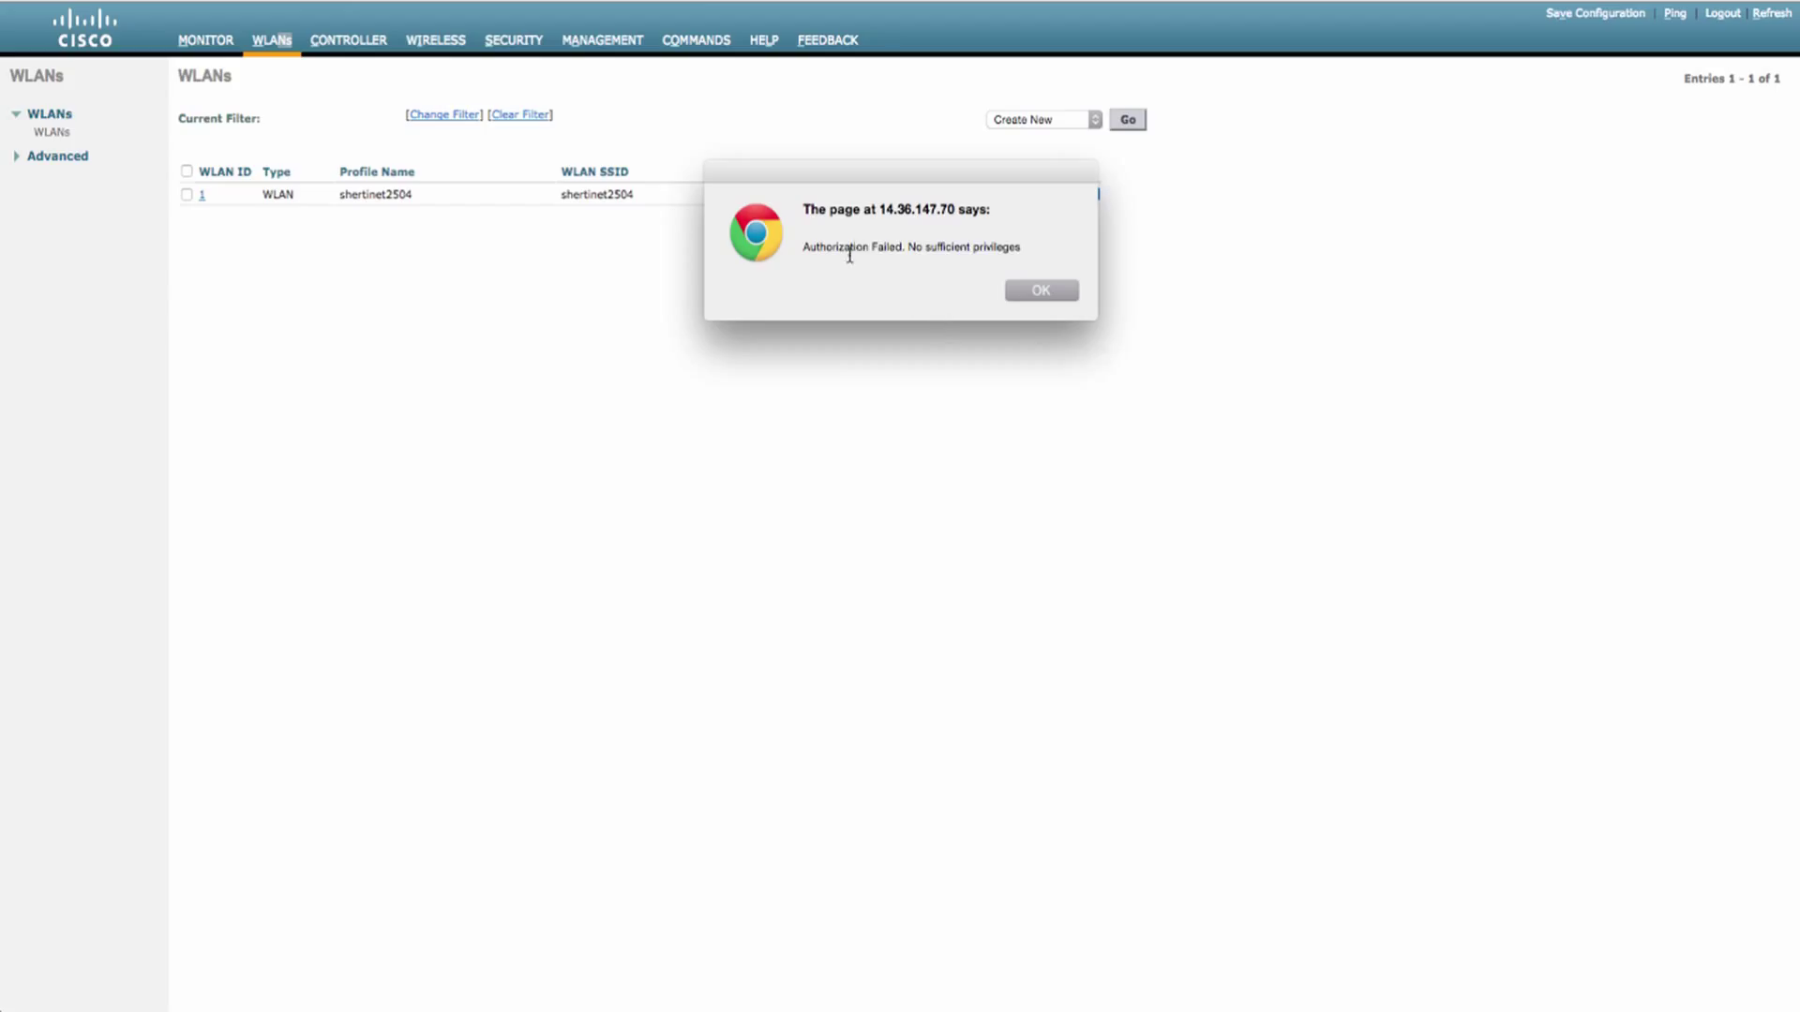
click(1027, 294)
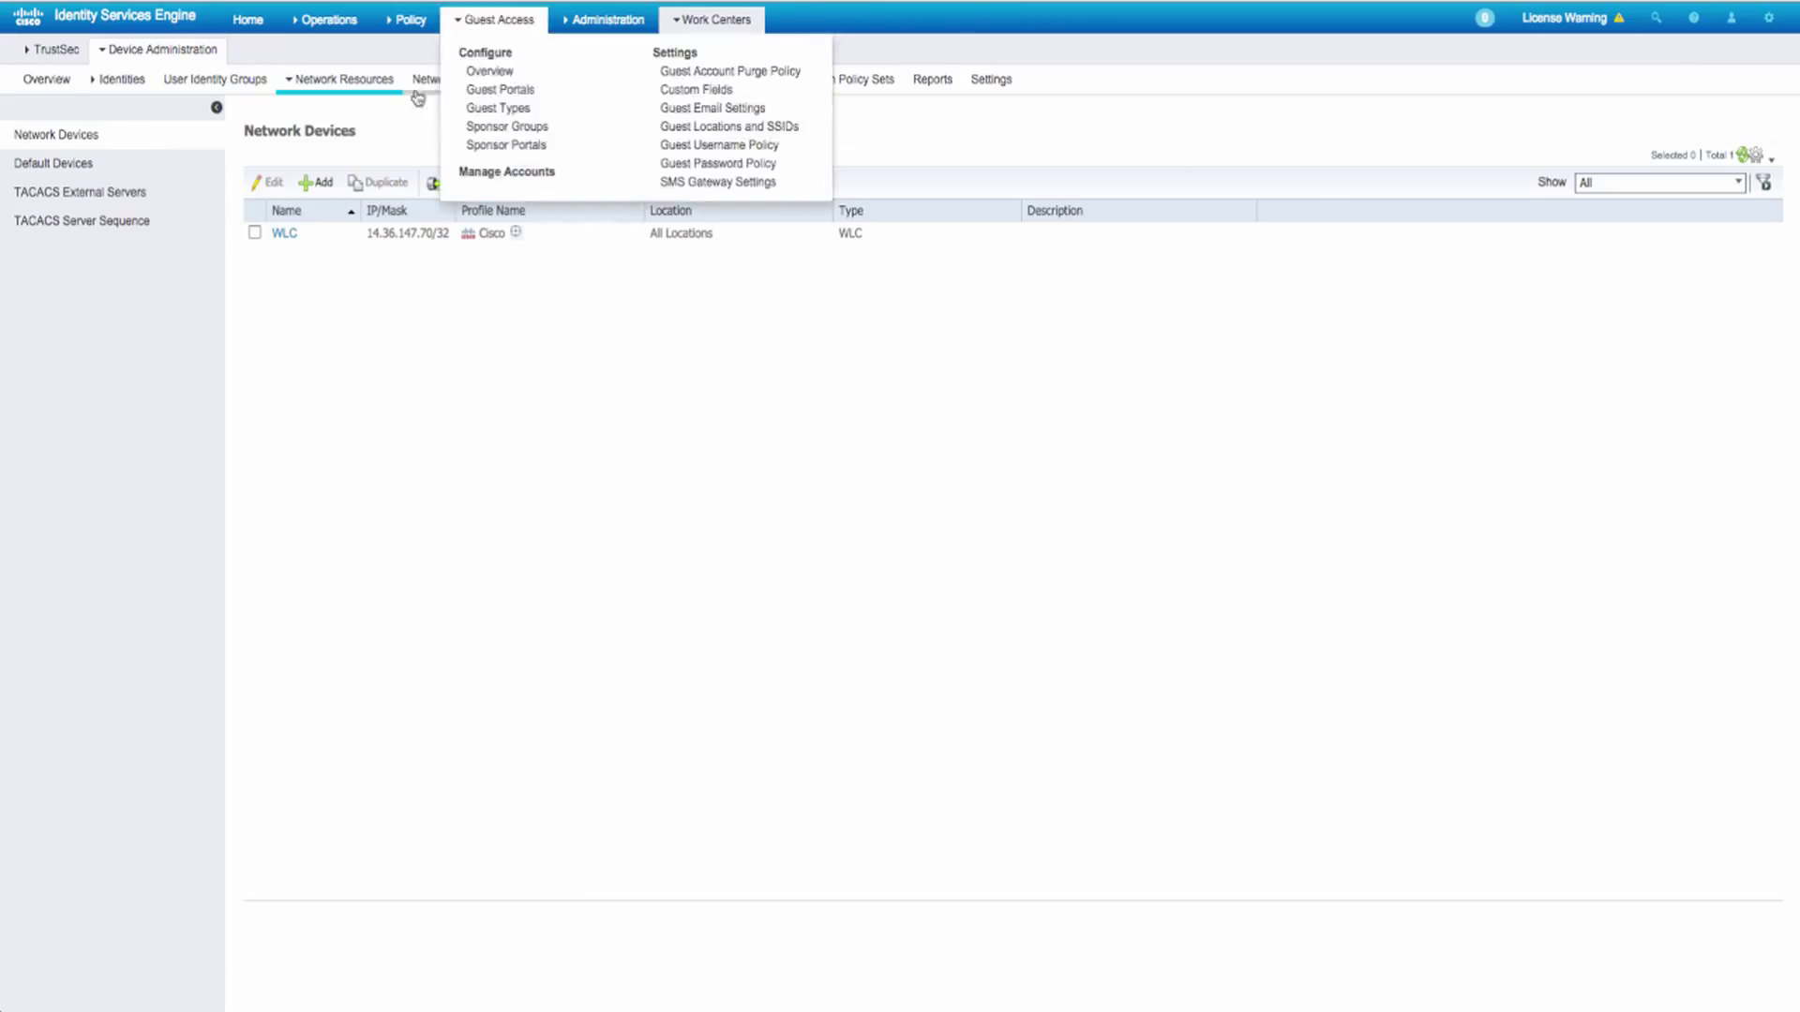
mouse_move(321, 26)
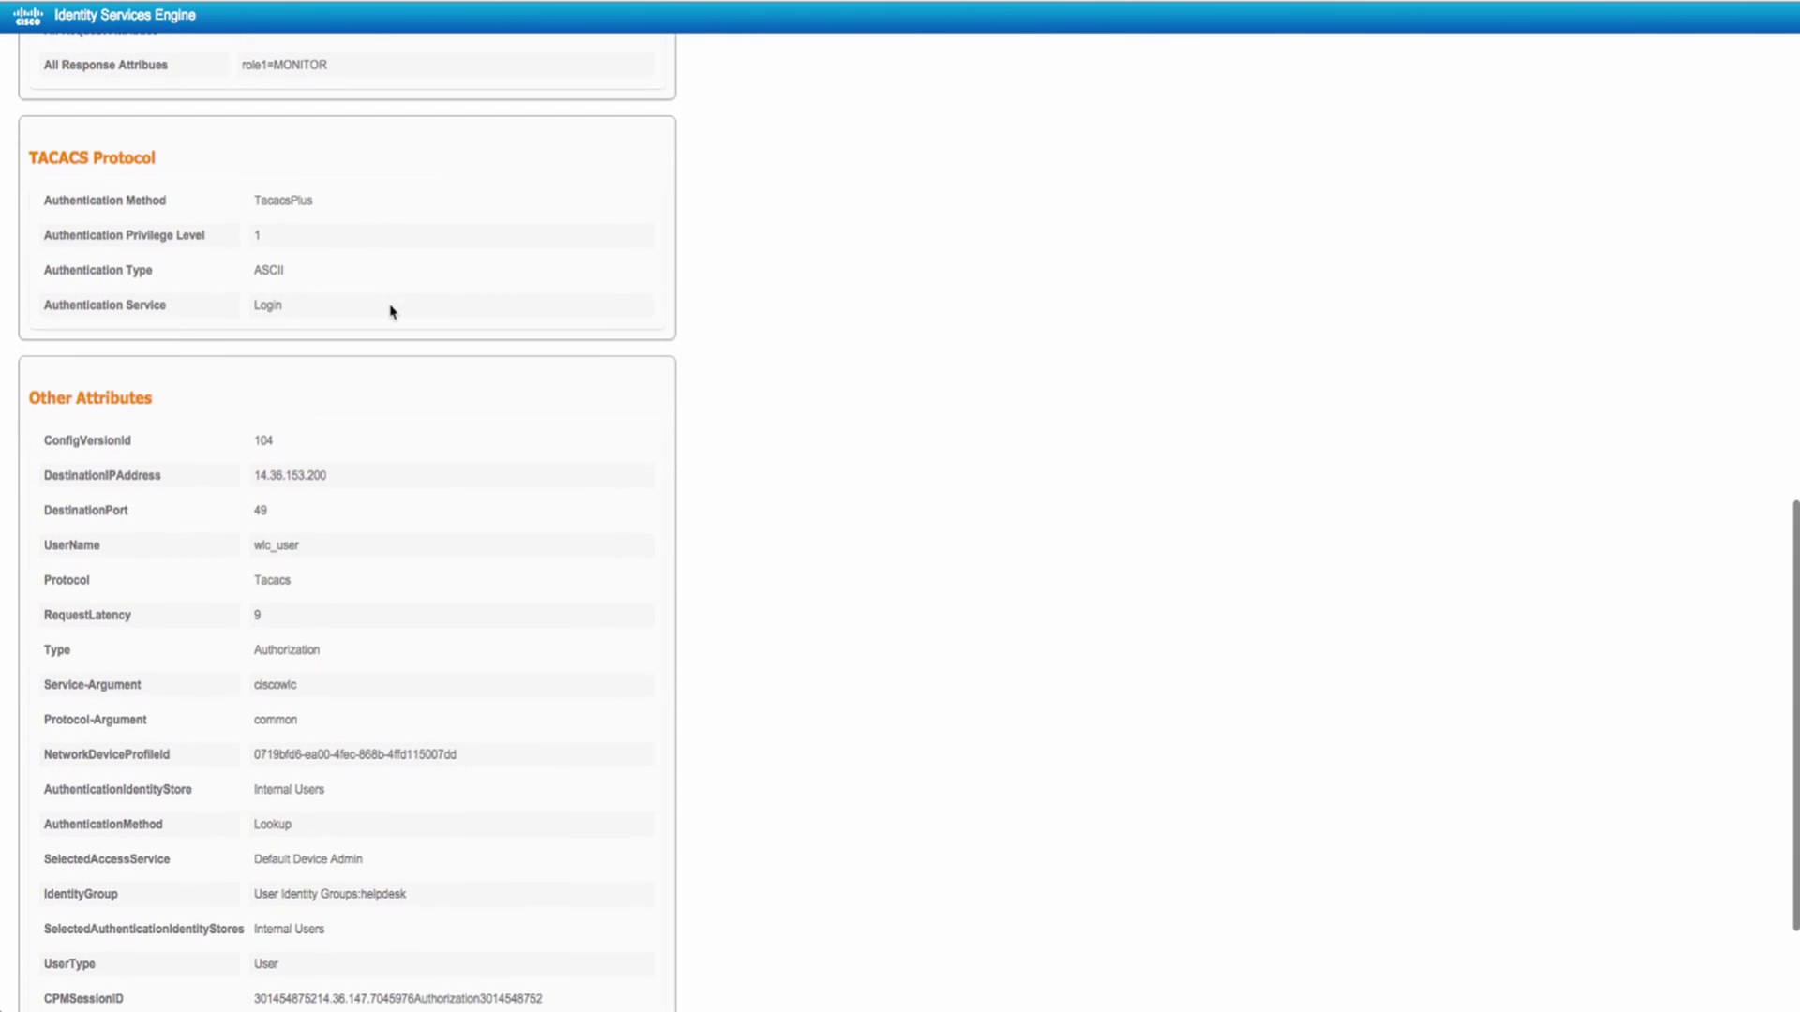
scroll(392, 311, down, 3)
- Scroll through the helpdesk session's Livelog details to review the role1=MONITOR authorization result
scroll(392, 311, up, 6)
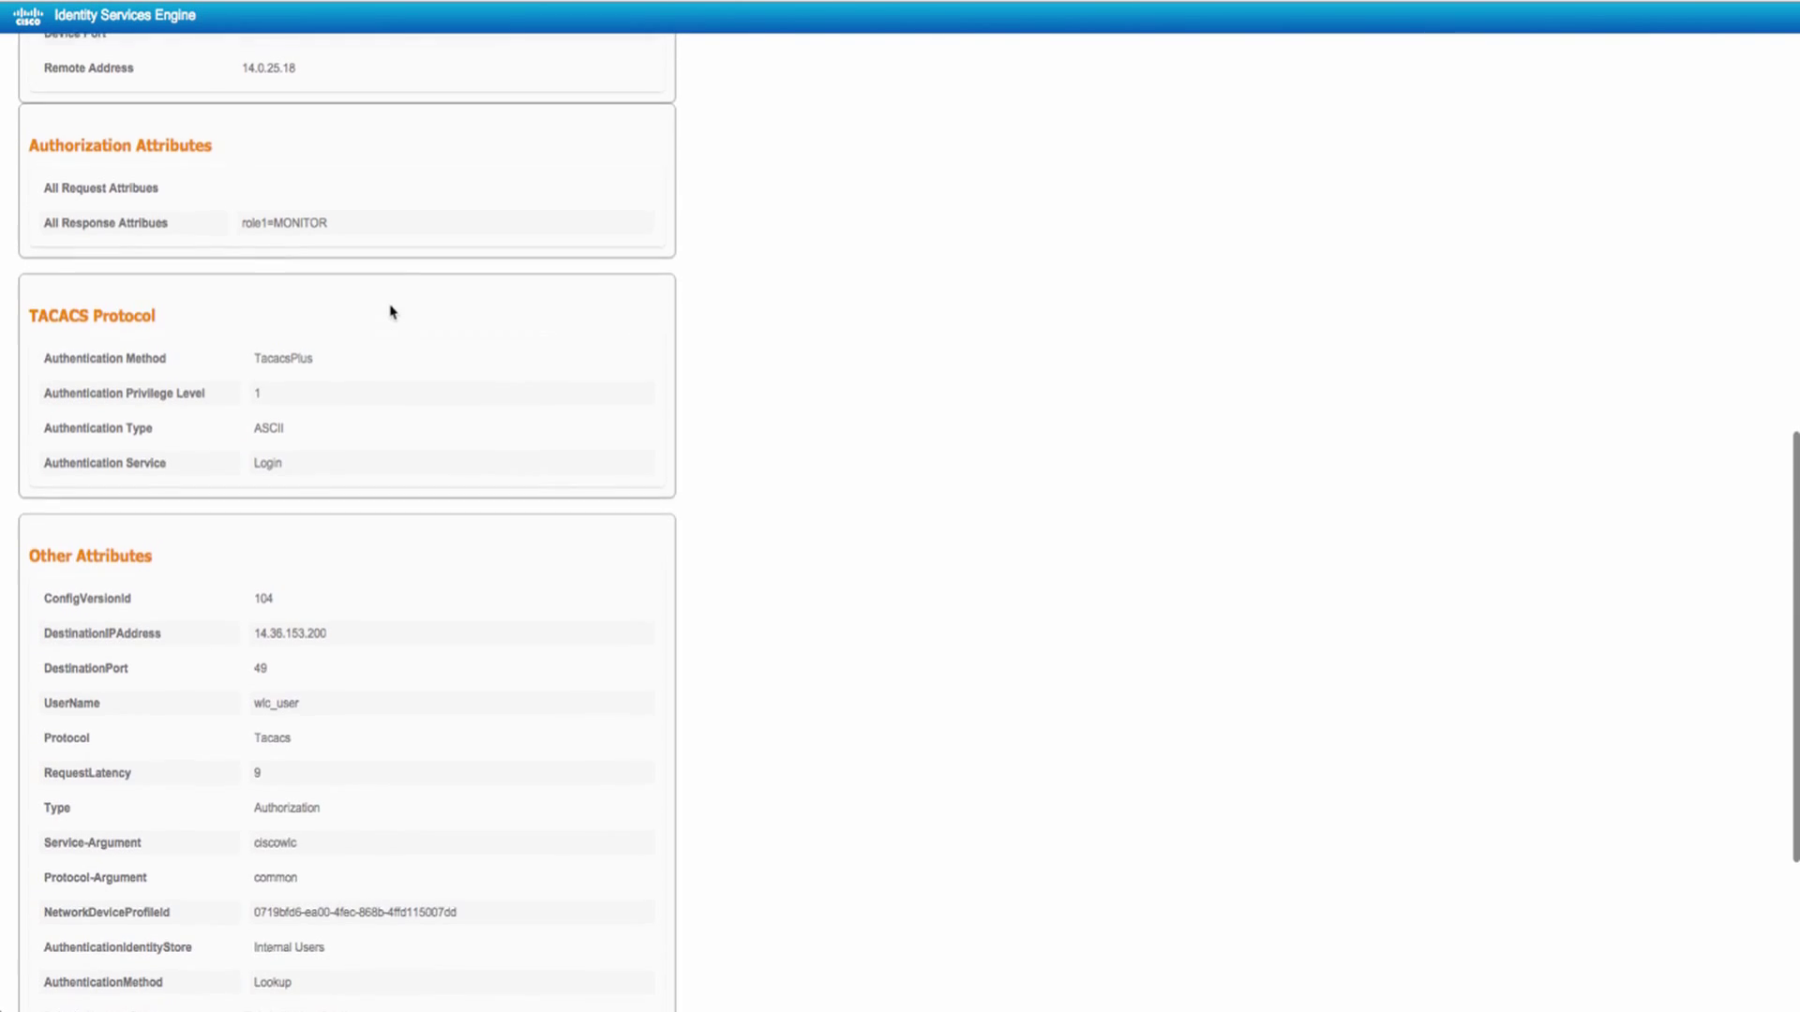
scroll(391, 311, up, 9)
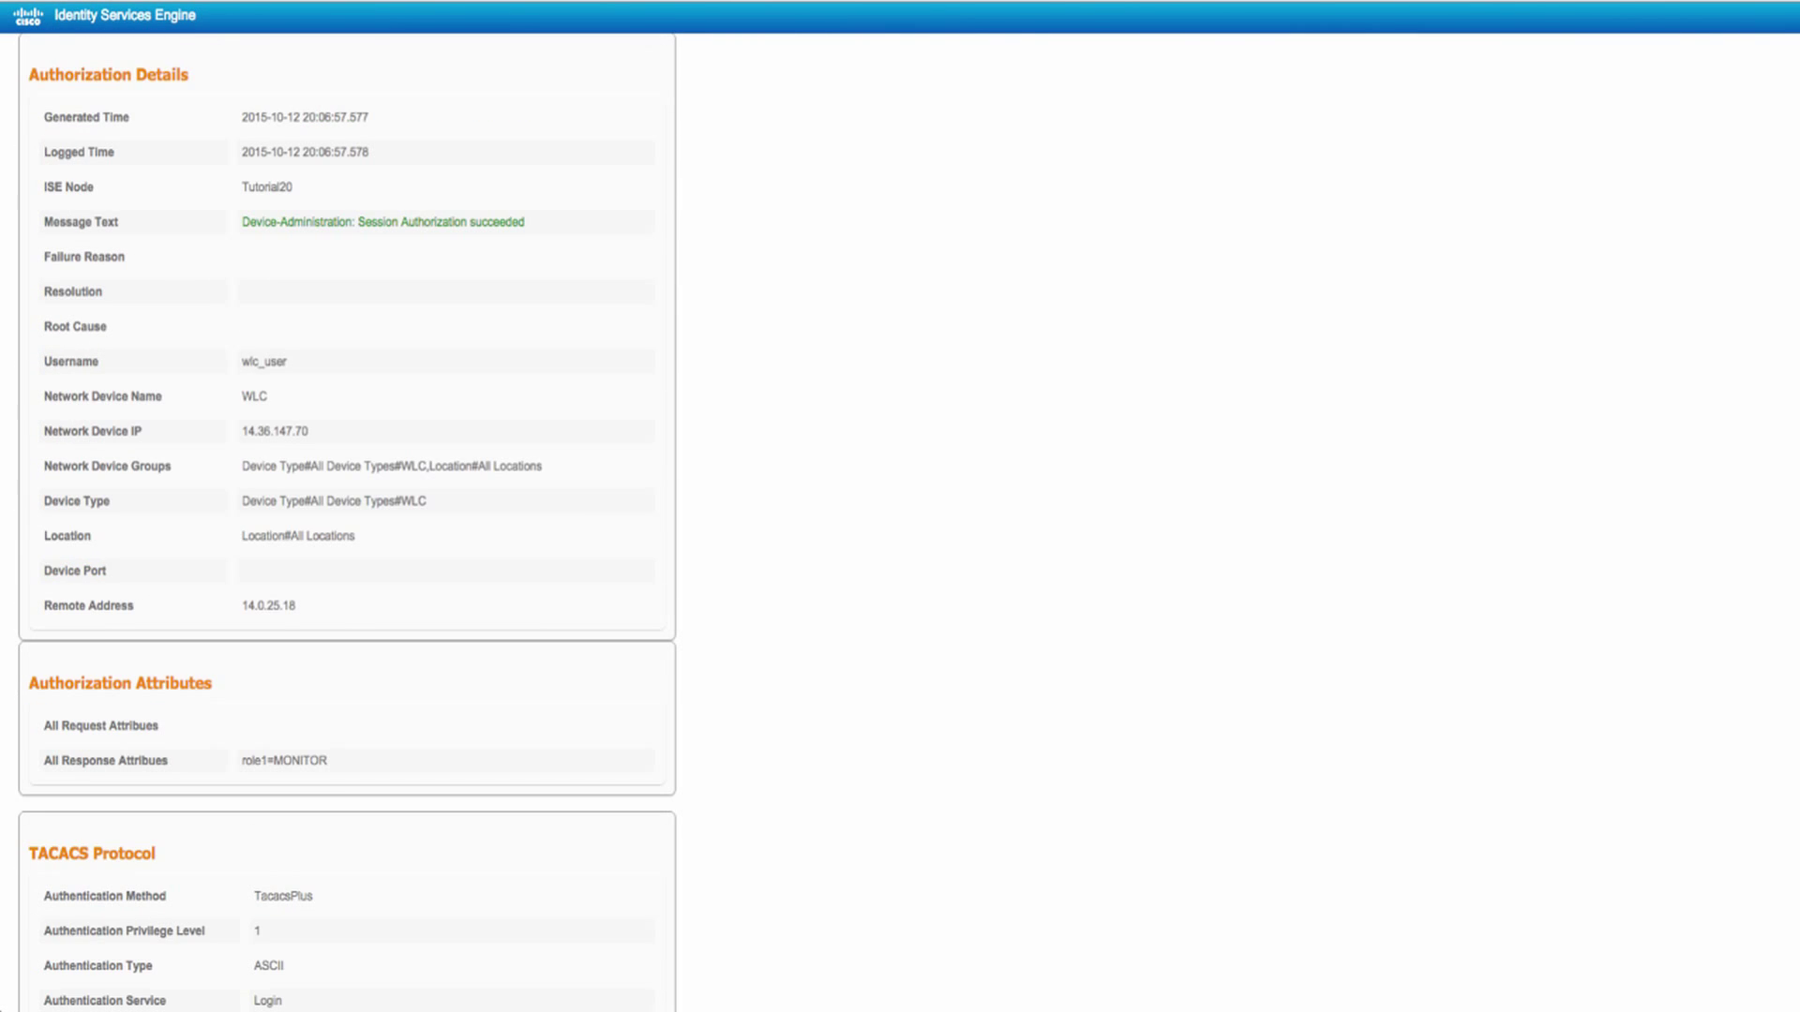